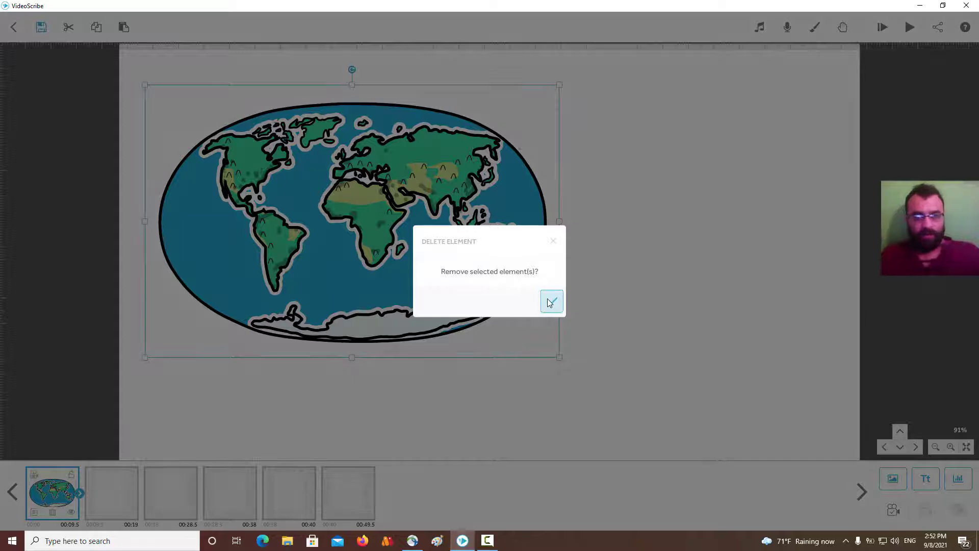
Delete all remaining elements from the timeline to leave the scribe empty
left_click(308, 495)
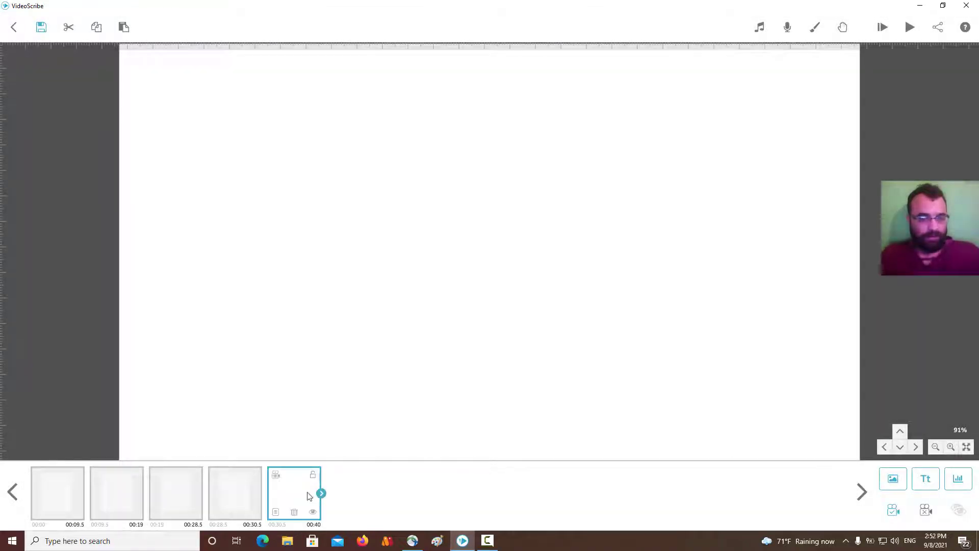
left_click(79, 492, "shift")
key("Delete")
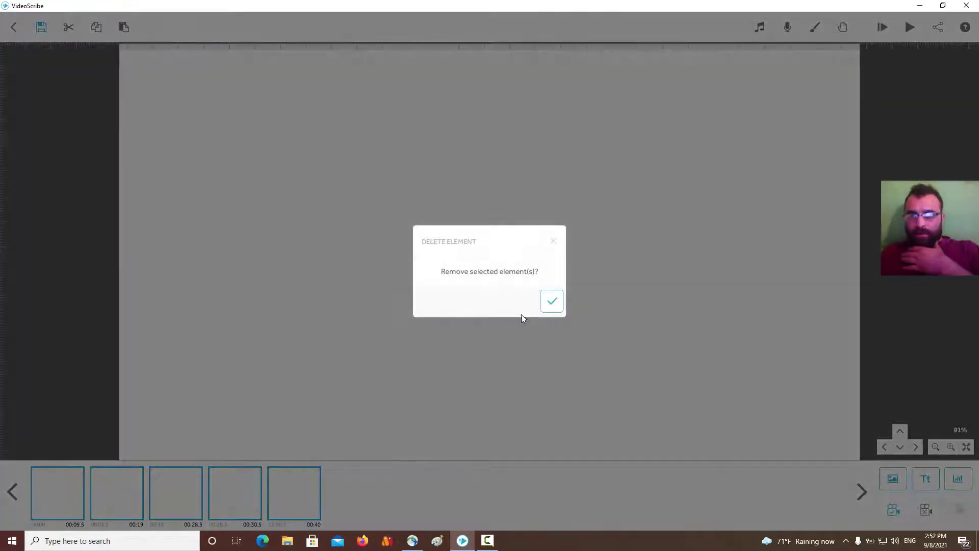
key("Return")
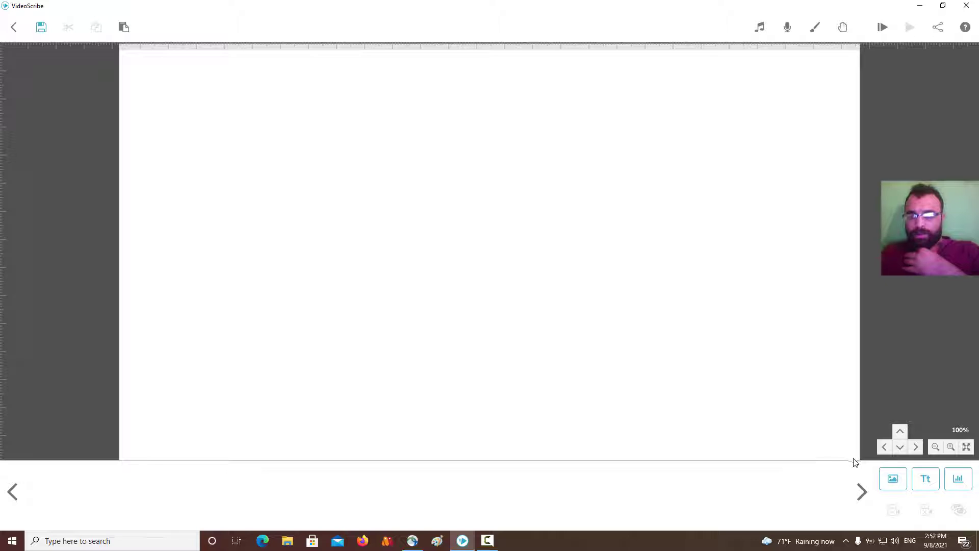
Add the 20 euro cent coin image to the canvas and shrink it
left_click(891, 477)
left_click(627, 179)
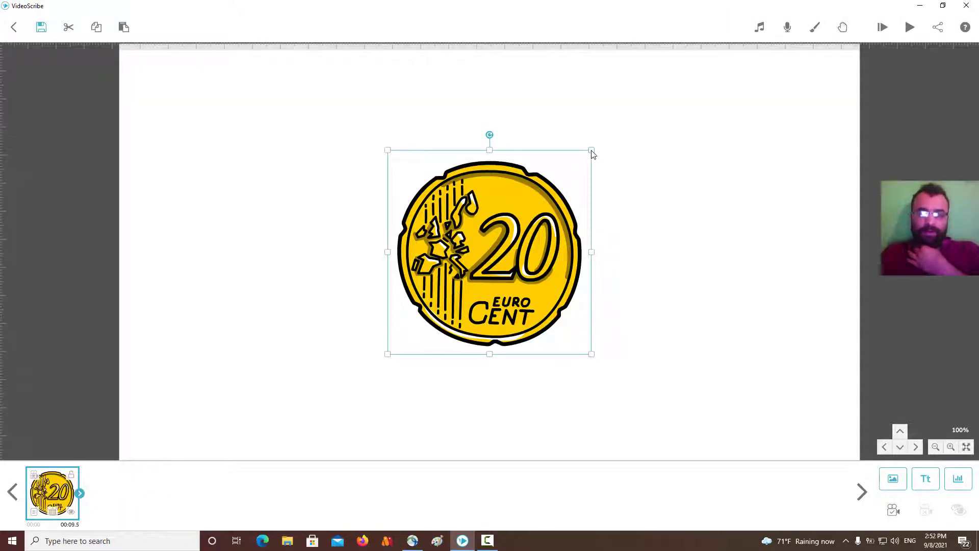
left_click_drag(572, 163, 522, 219)
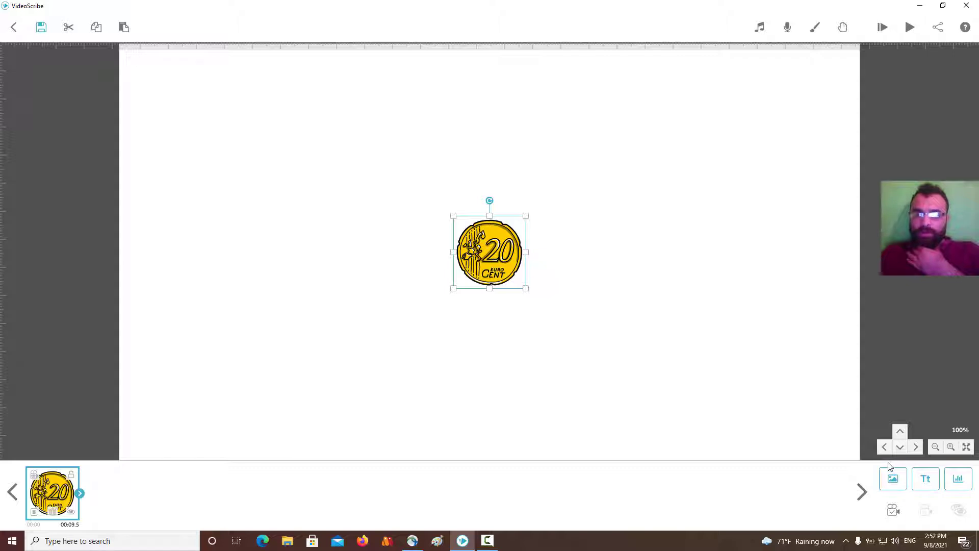
Add the yellow sad face with closed eyes from the Emojis image category
left_click(893, 478)
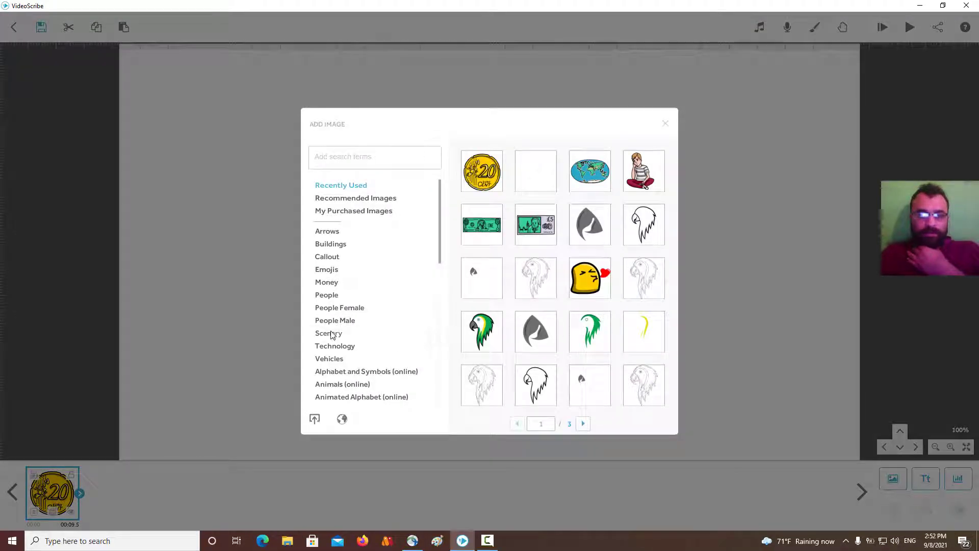
left_click(328, 272)
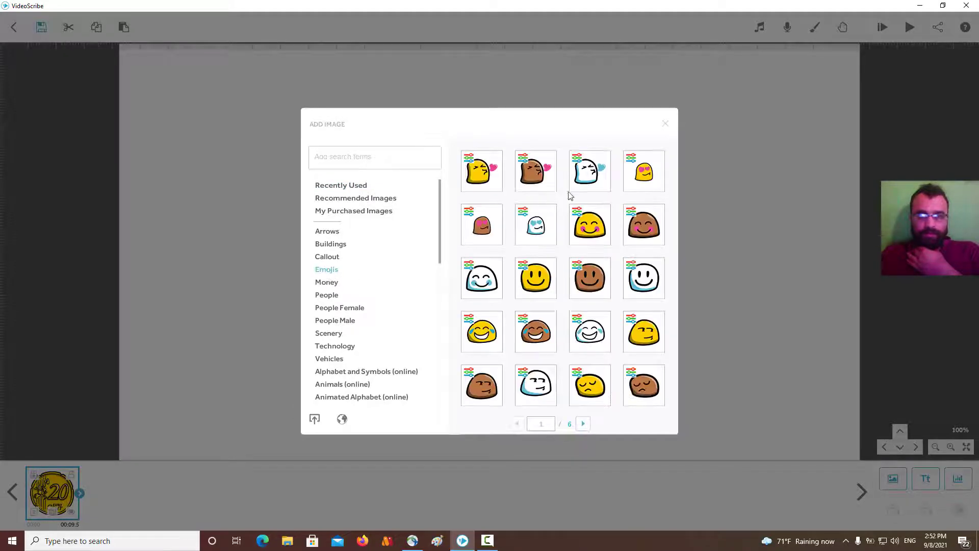
left_click(593, 387)
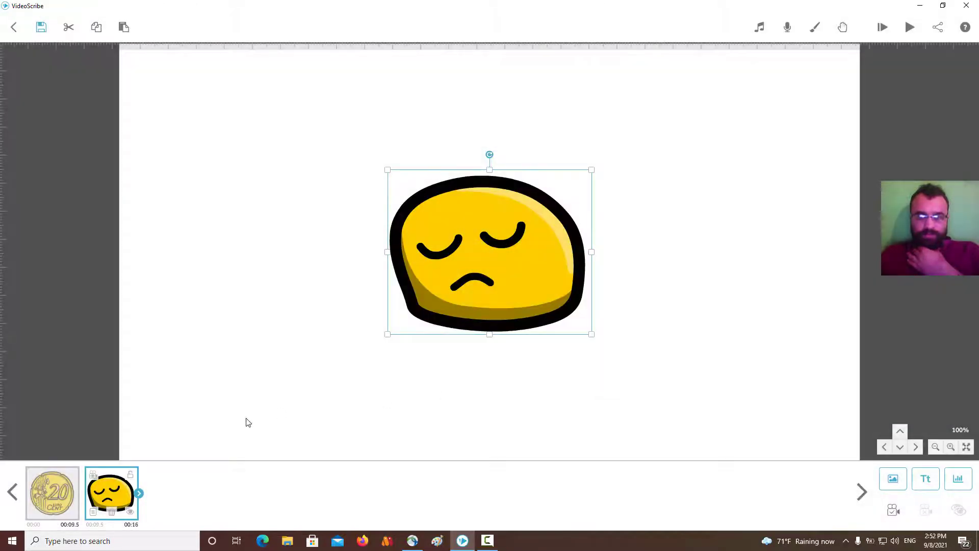
Add the pink heart image from page 4 of the Emojis category
left_click(893, 478)
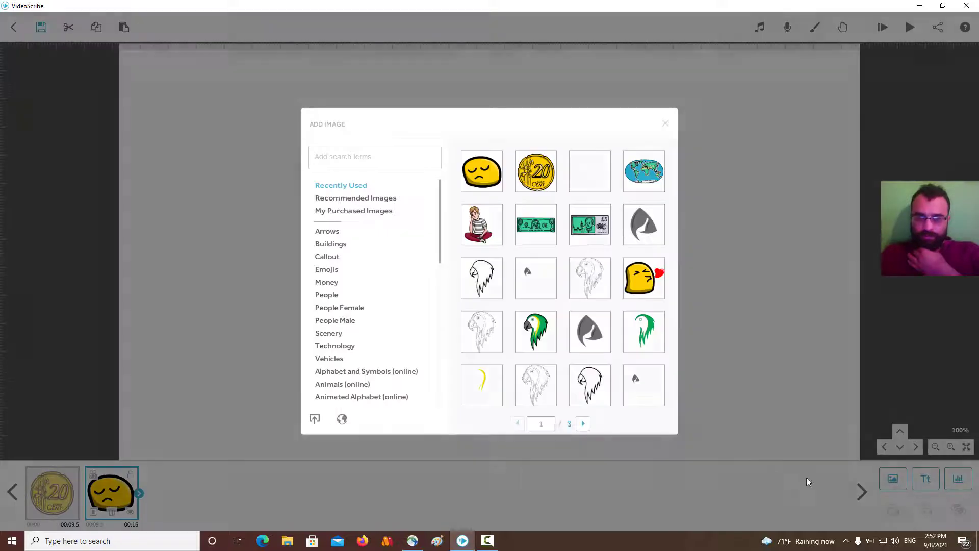
left_click(324, 271)
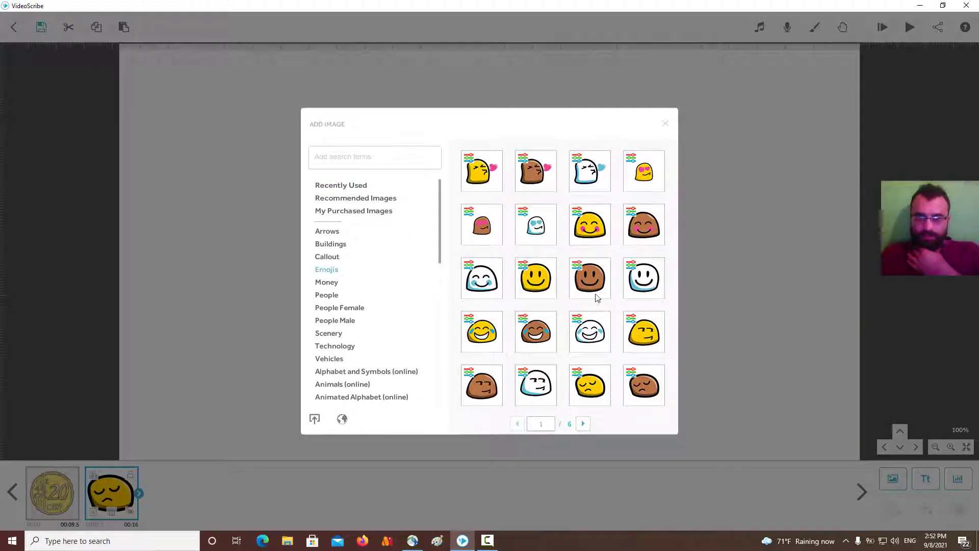
left_click(585, 426)
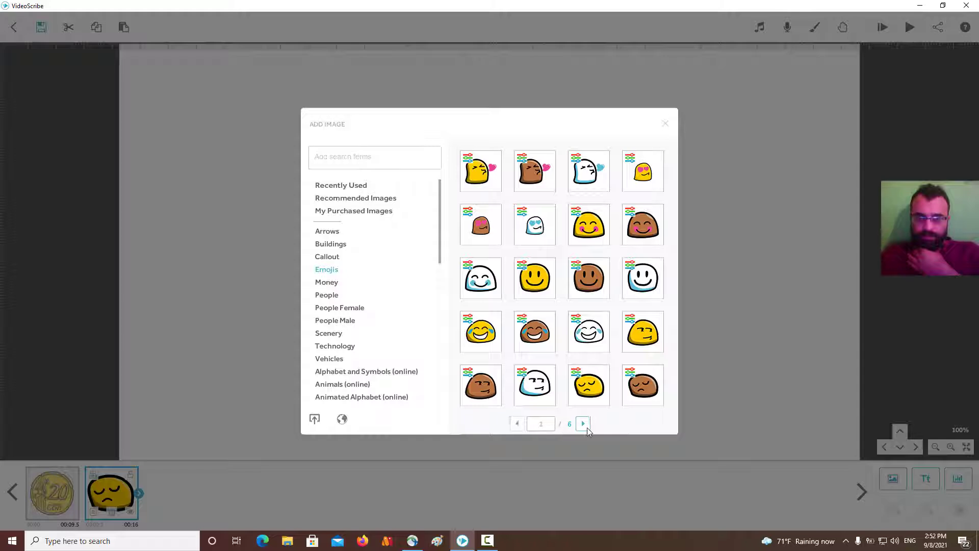
left_click(585, 426)
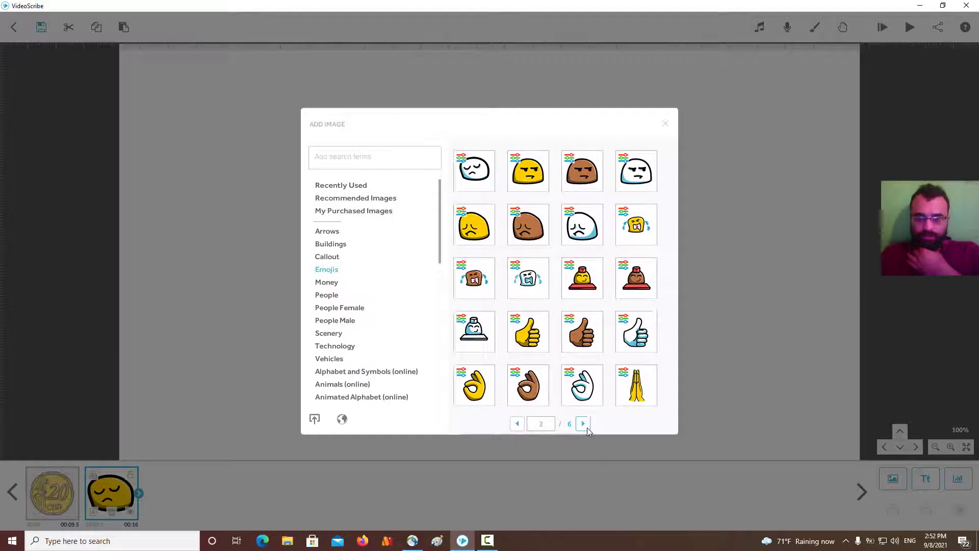
left_click(587, 427)
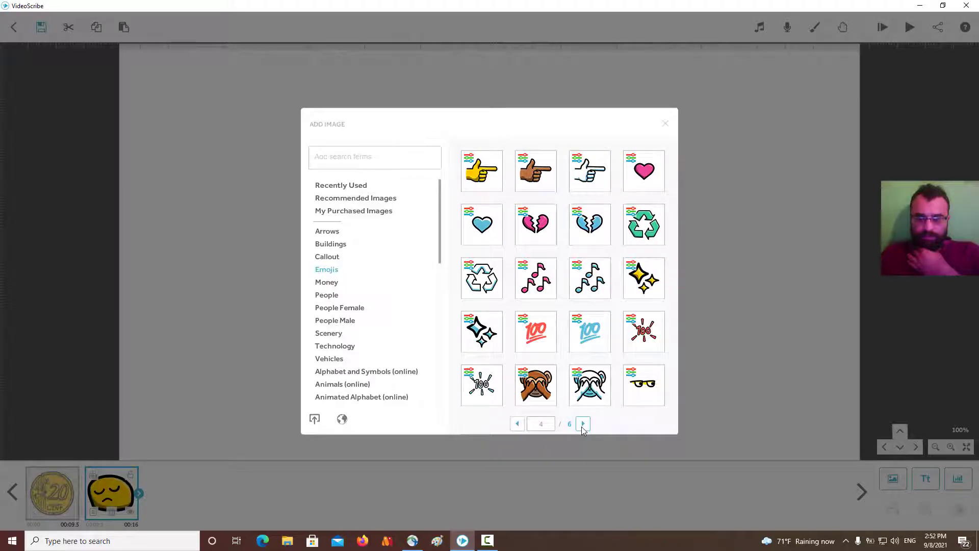
left_click(644, 172)
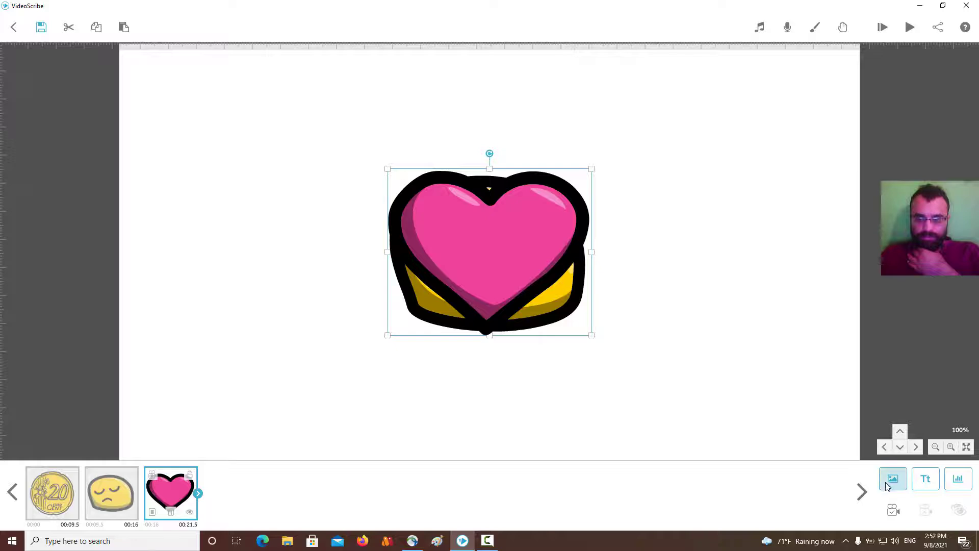
Add the yellow smiling face with open eyes from the Emojis image category
left_click(892, 480)
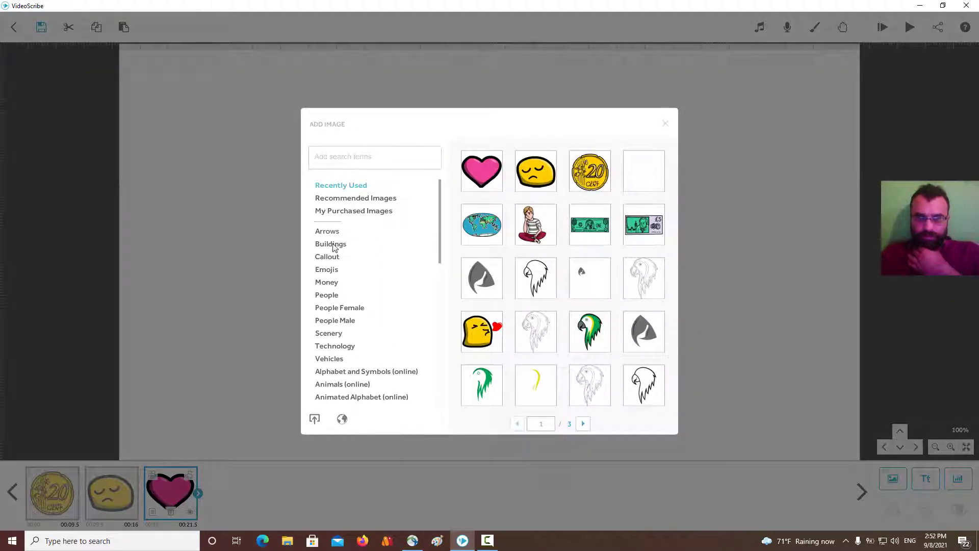
left_click(326, 269)
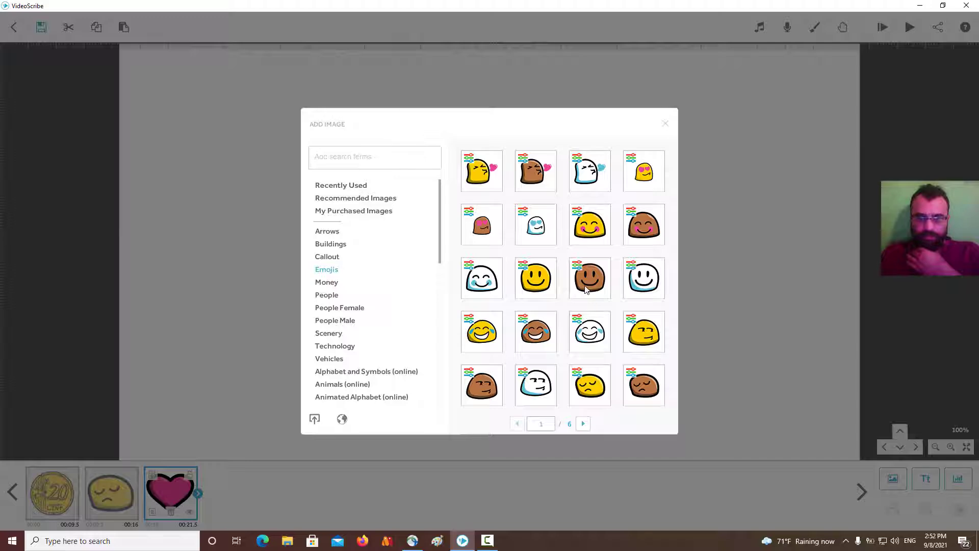
left_click(536, 285)
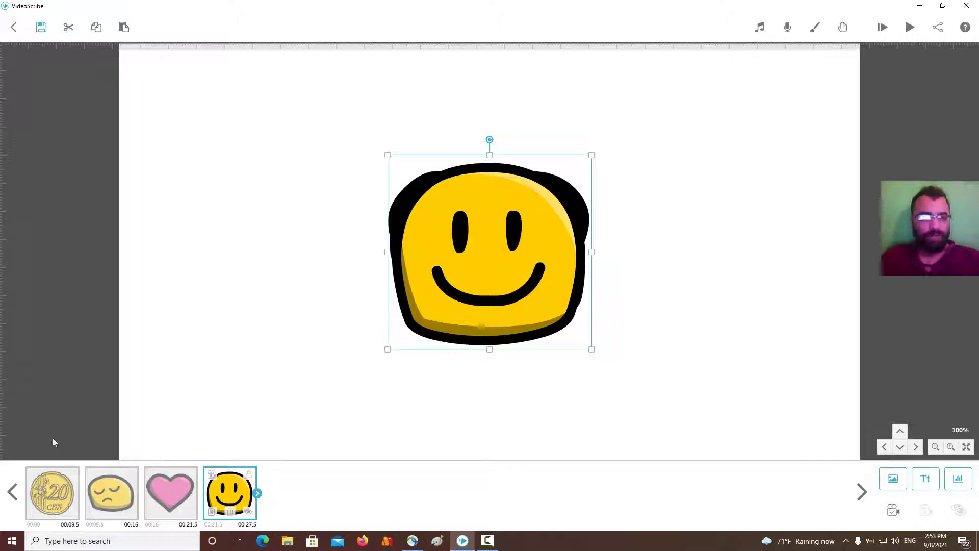
Delete the 20 euro cent coin element from the timeline
left_click(47, 491)
key("Delete")
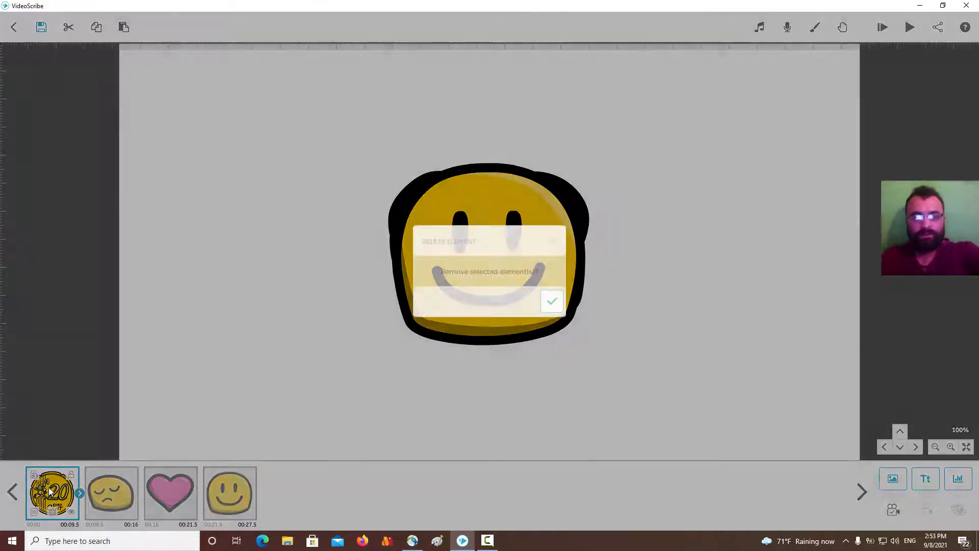
left_click(548, 300)
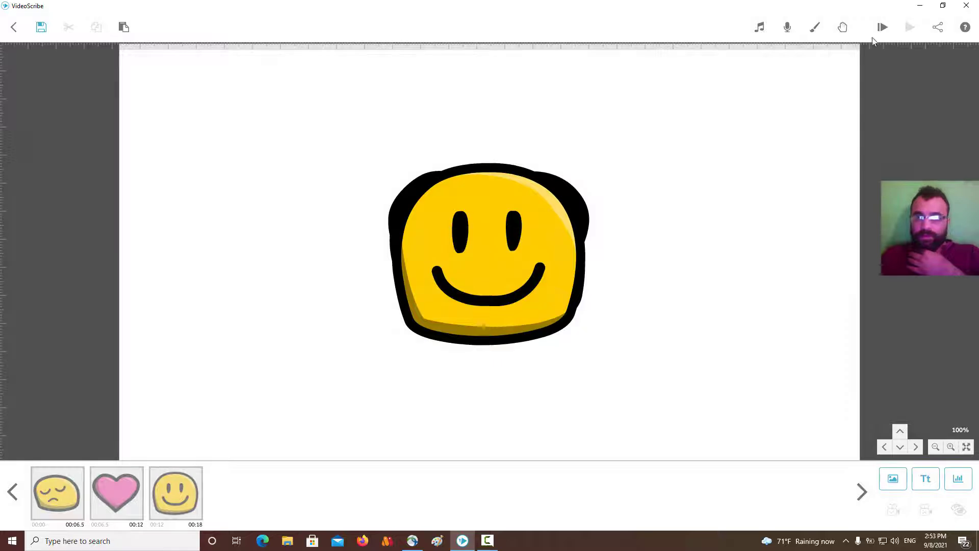
Review the sad face's drawing options and preview the scribe from the start
left_click(62, 496)
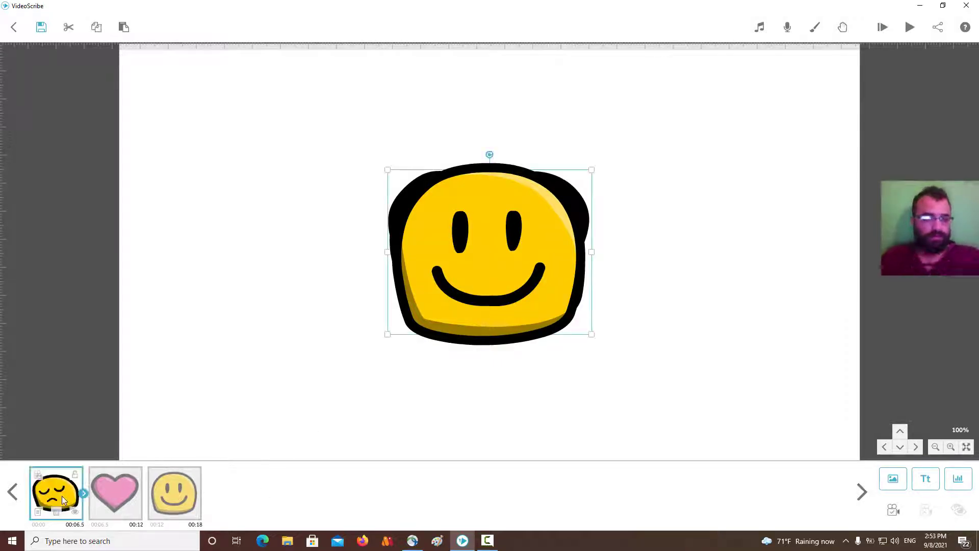
left_click(37, 510)
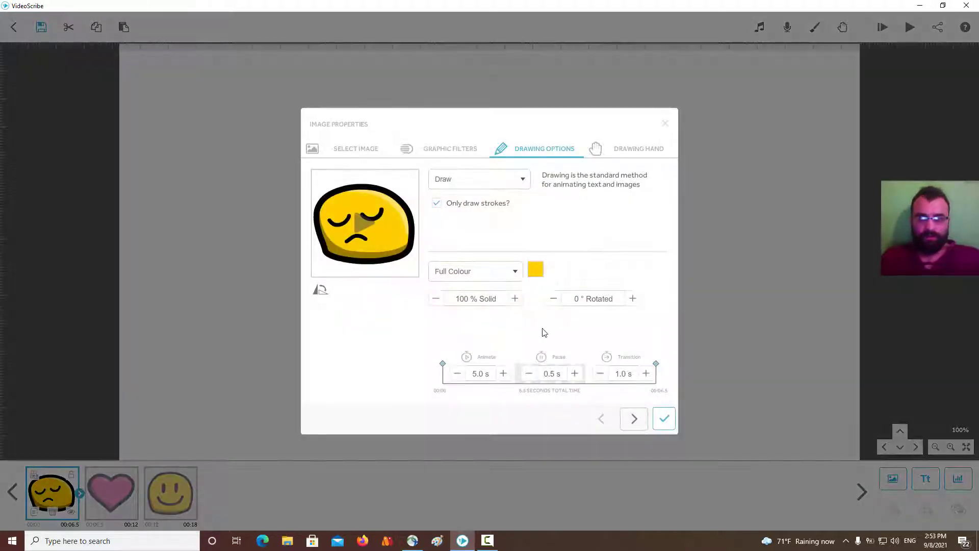
left_click(664, 418)
left_click(883, 30)
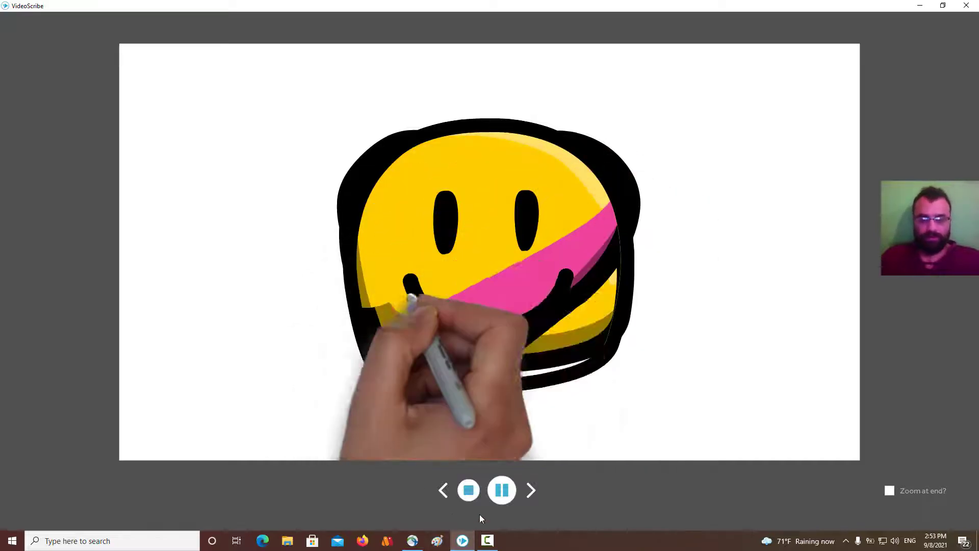
left_click(472, 496)
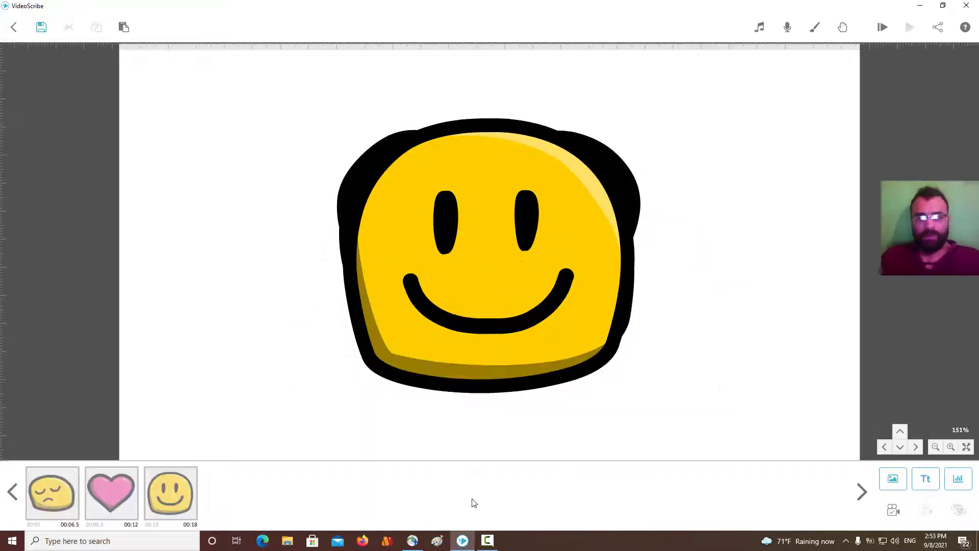
Try to set the pink heart's animation type to Morph from the sad face
left_click(73, 487)
left_click(107, 507)
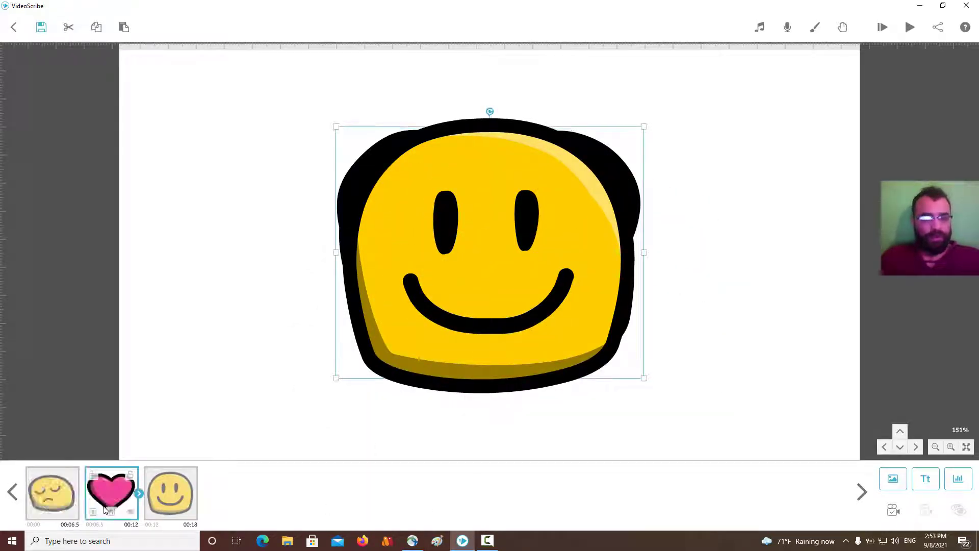
left_click(93, 511)
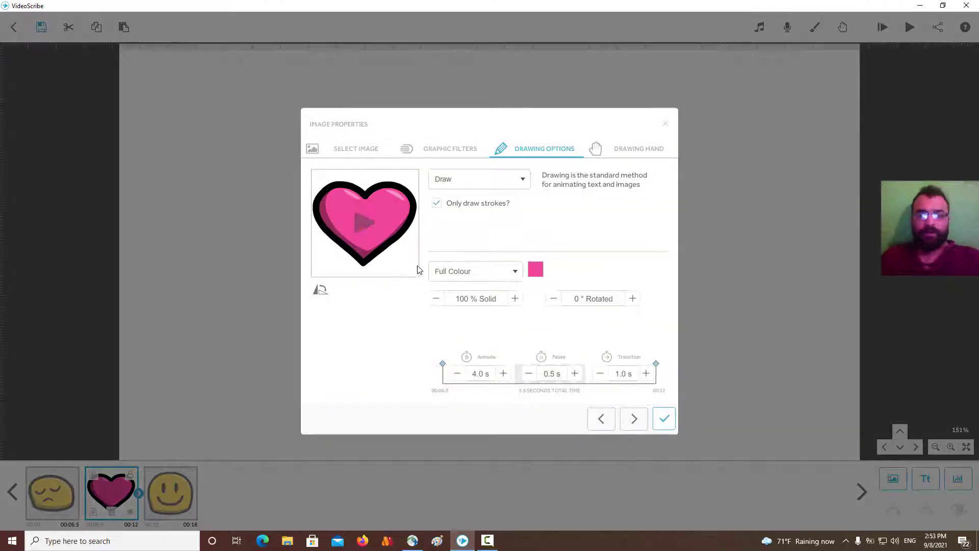
left_click(490, 186)
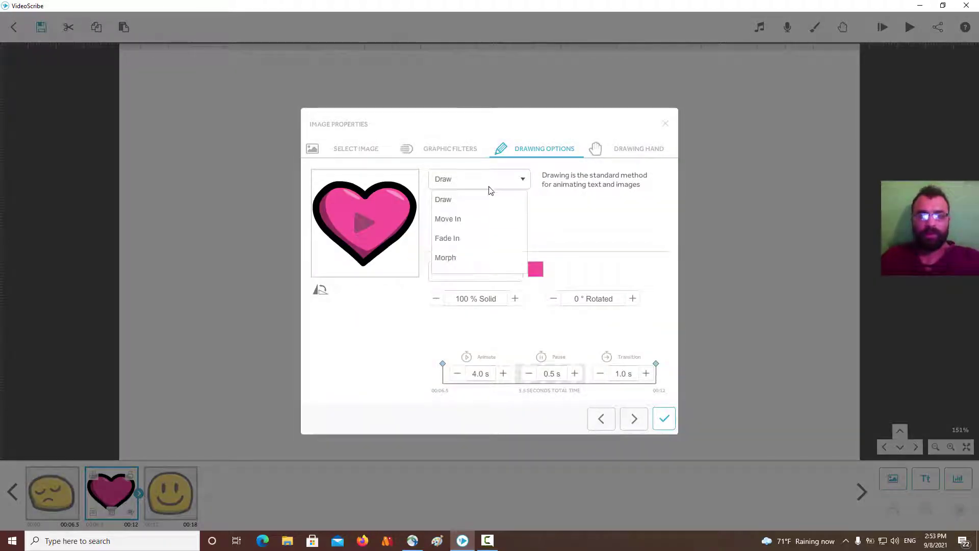
left_click(444, 259)
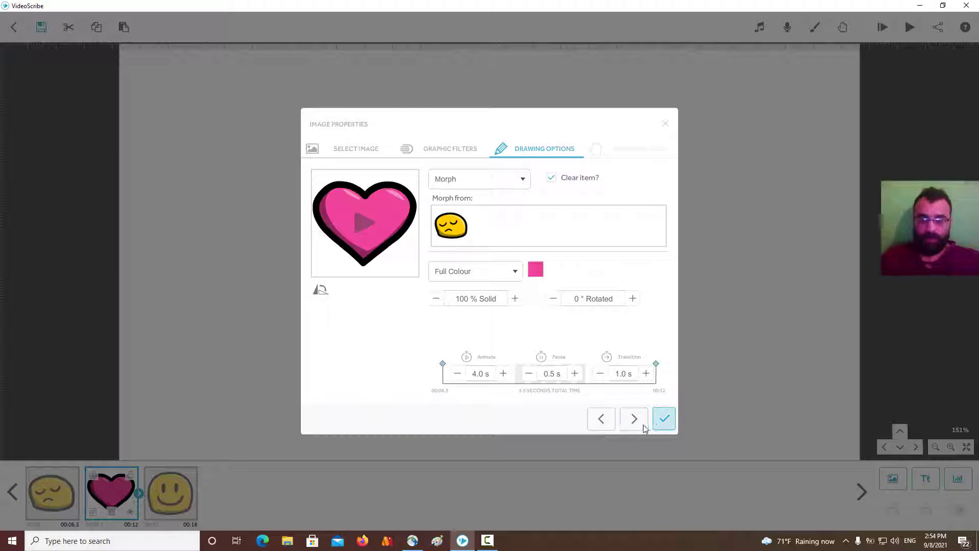
left_click(665, 124)
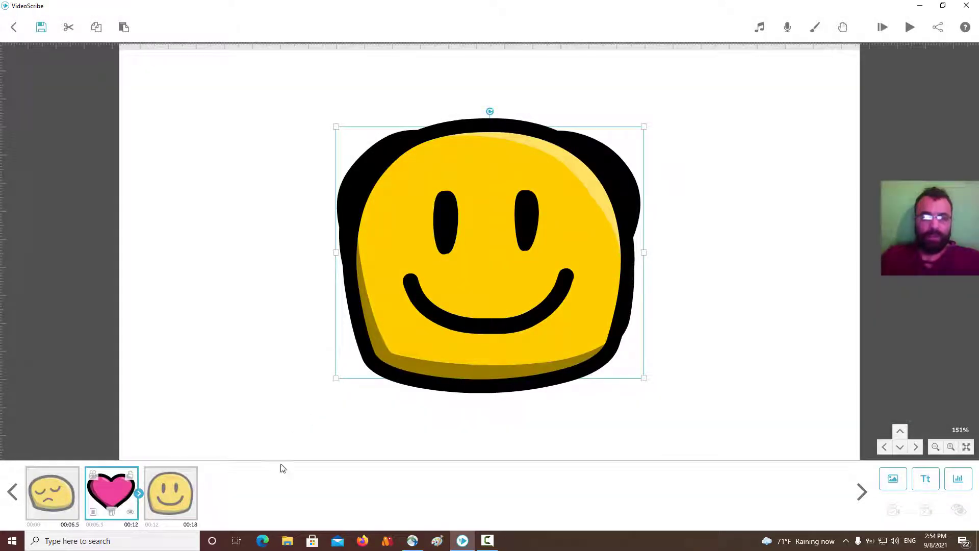
Try to set the smiling face's animation type to Morph
left_click(181, 499)
left_click(154, 512)
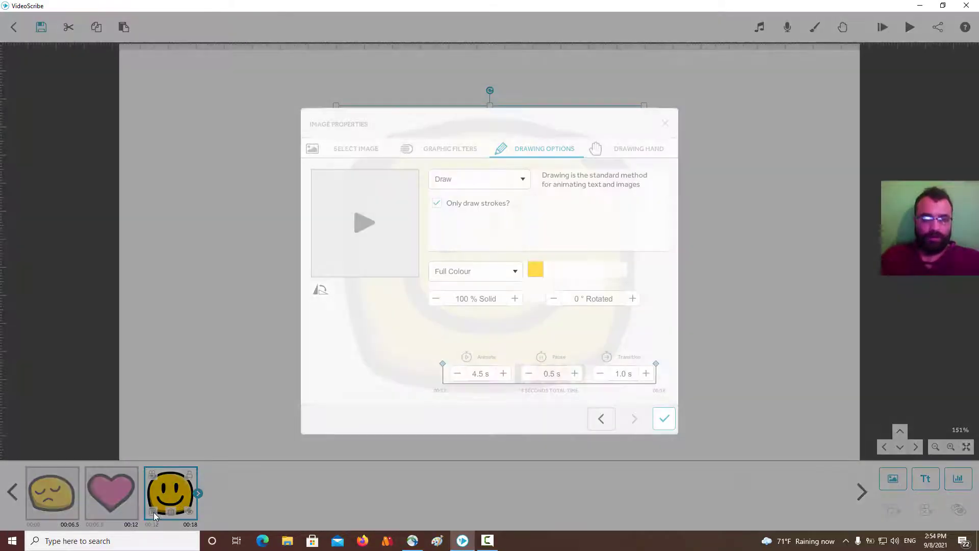
left_click(515, 184)
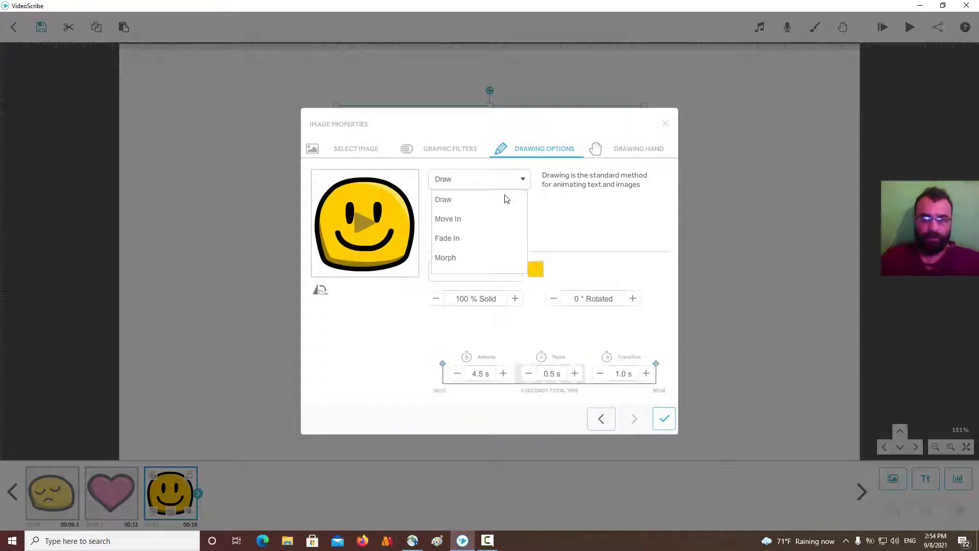
left_click(454, 259)
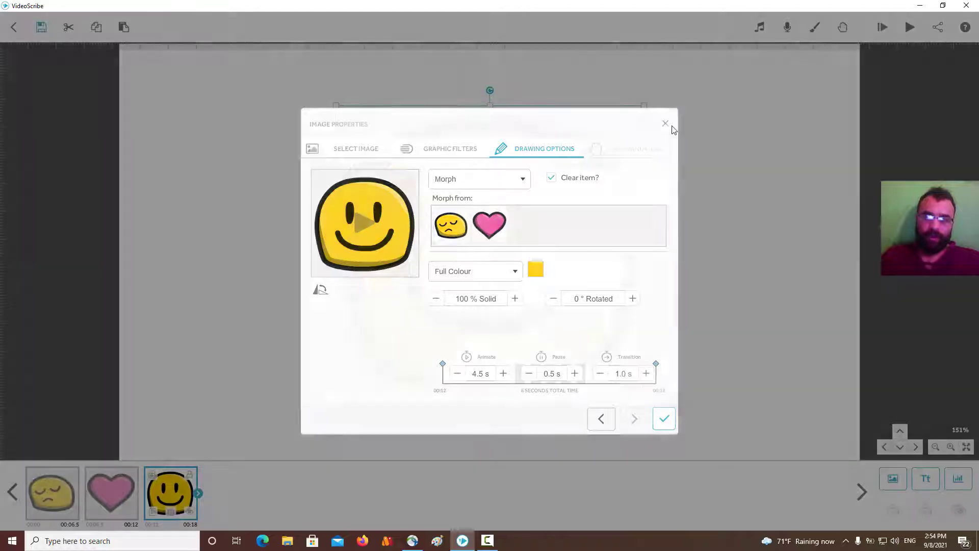
left_click(665, 124)
Examine which animation types are available for the sad face, the first element
left_click(57, 491)
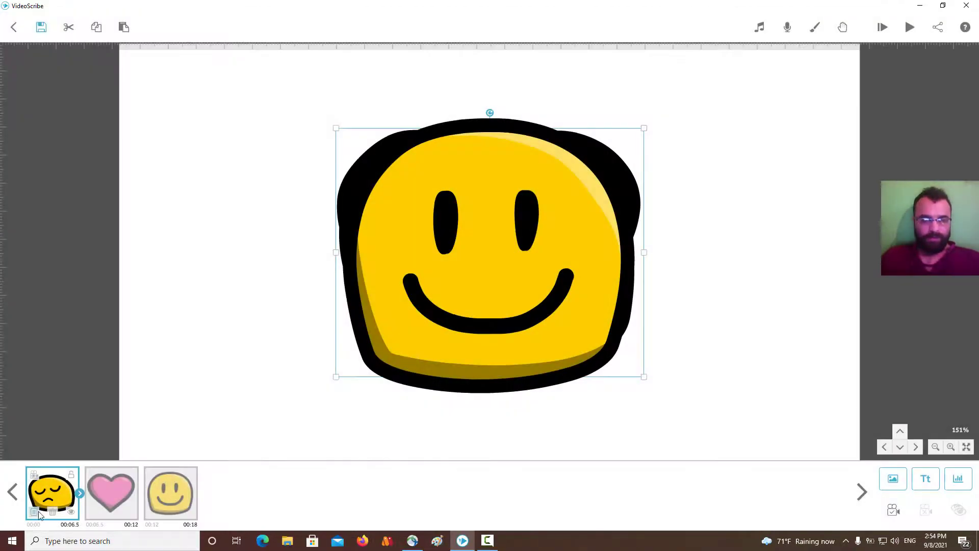
left_click(34, 512)
left_click(512, 191)
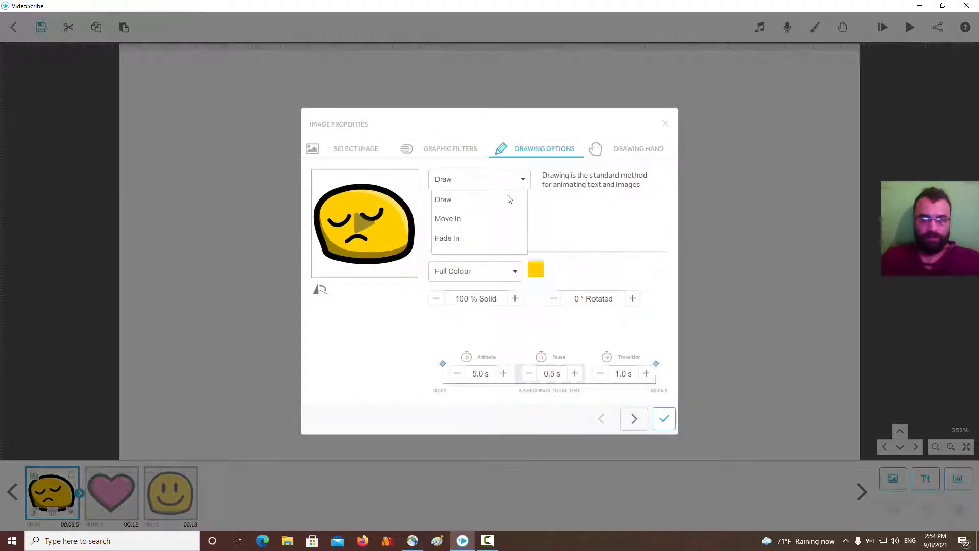
left_click(665, 123)
Set the pink heart's animation type to Morph, with the sad face as the element to morph from
left_click(122, 475)
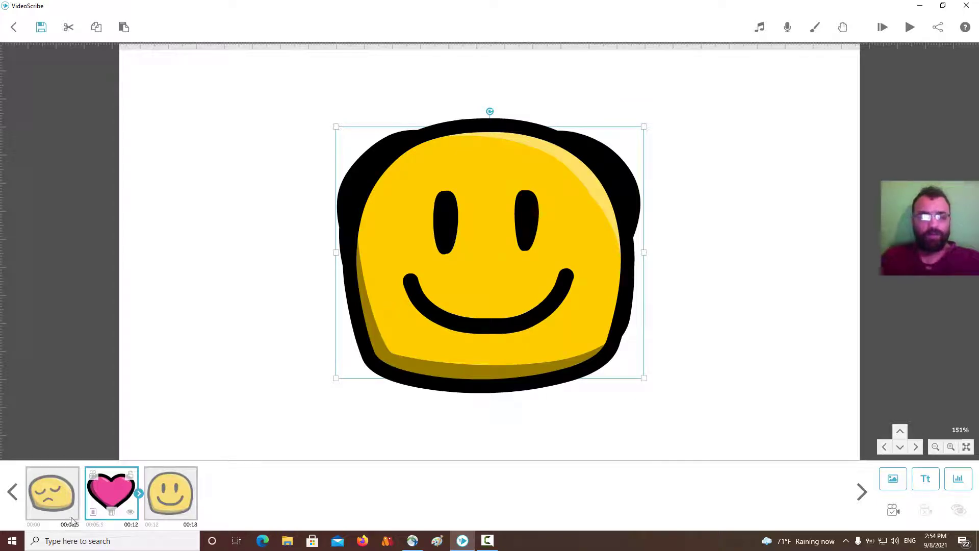
left_click(89, 514)
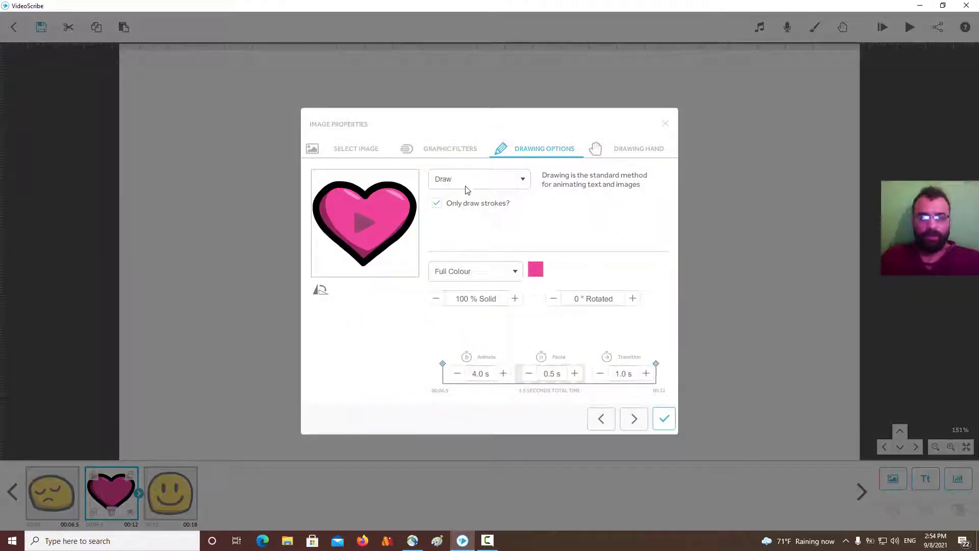
left_click(466, 185)
left_click(454, 258)
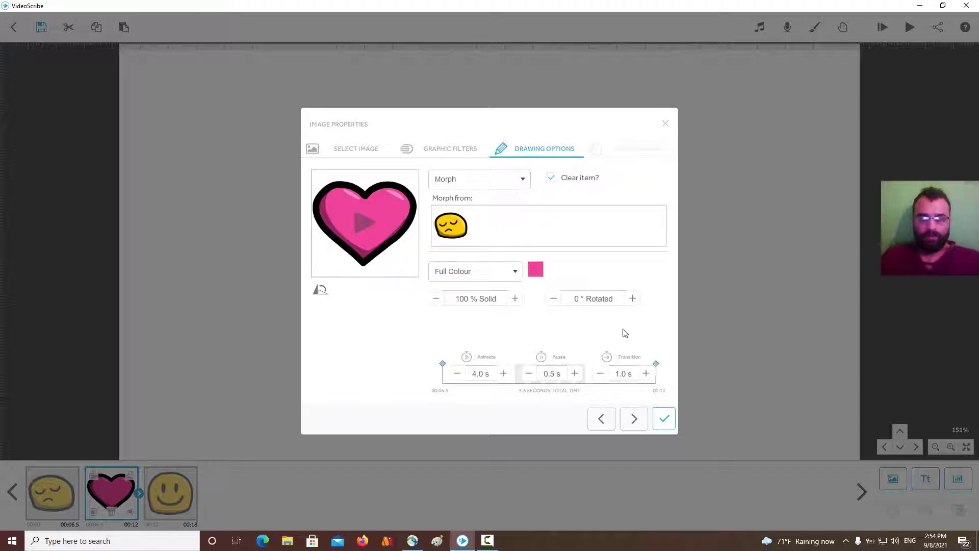
left_click(663, 418)
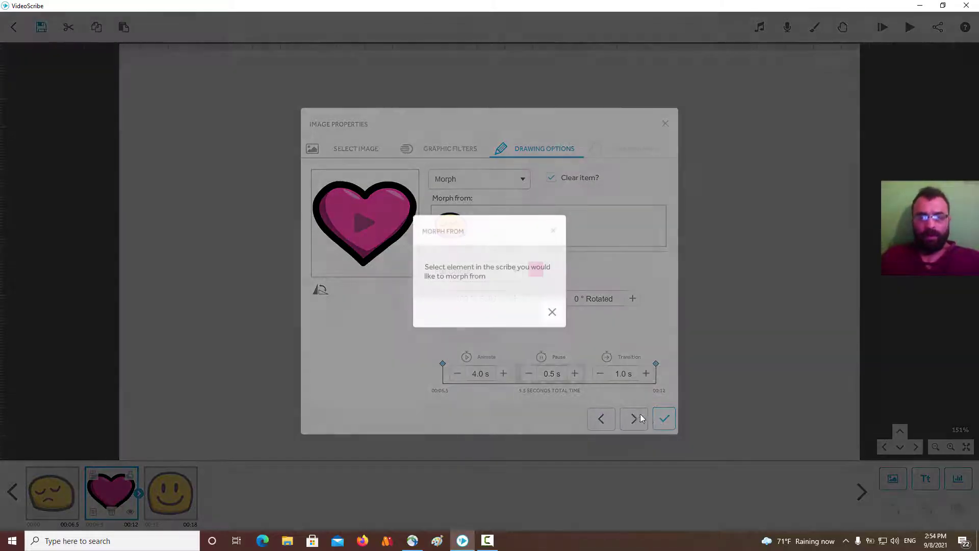
left_click(548, 315)
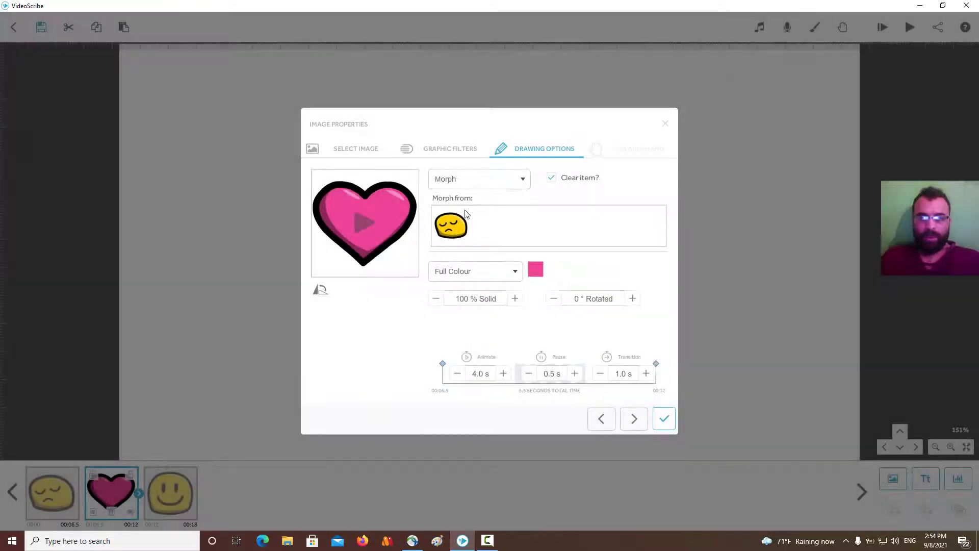
left_click(664, 418)
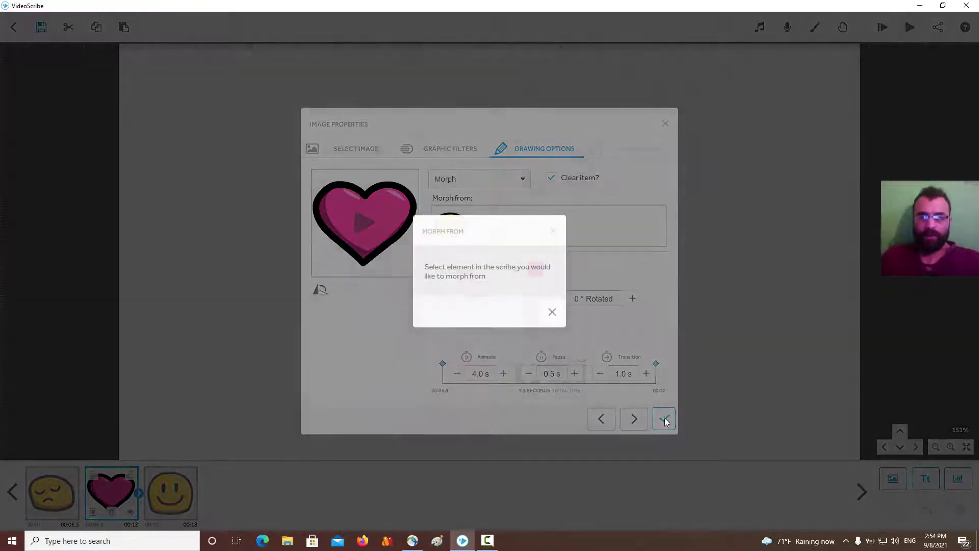
left_click(550, 312)
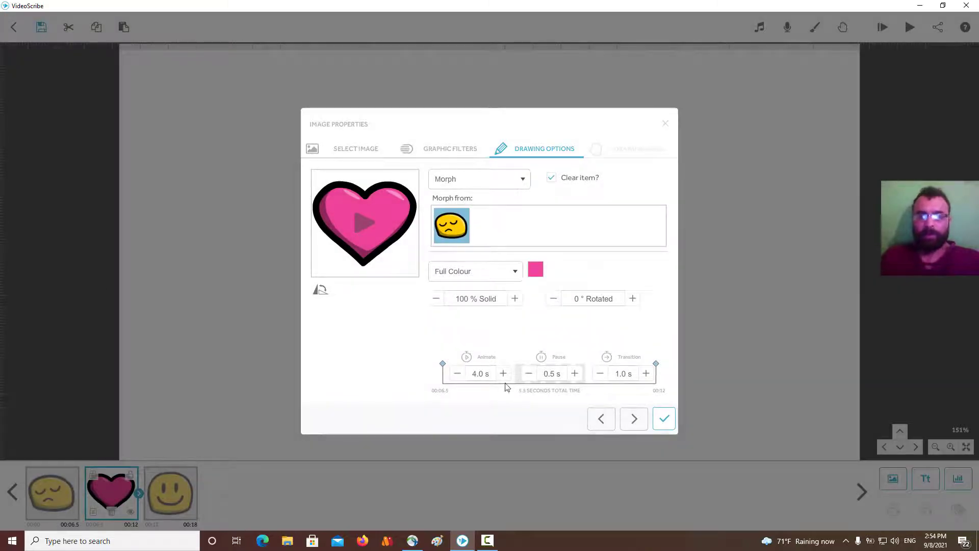
left_click(663, 419)
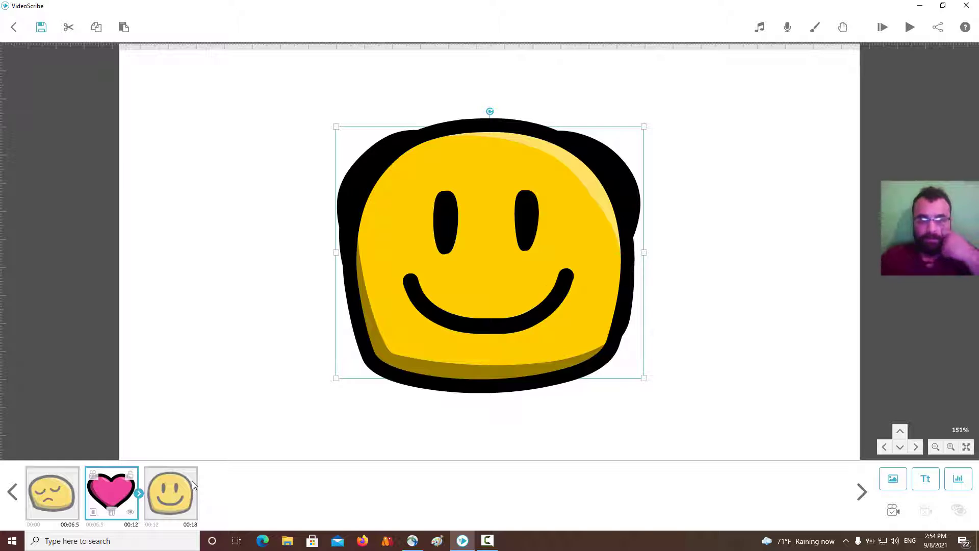
Move the pink heart into the gap between the sad face and the smiling face
left_click(192, 480)
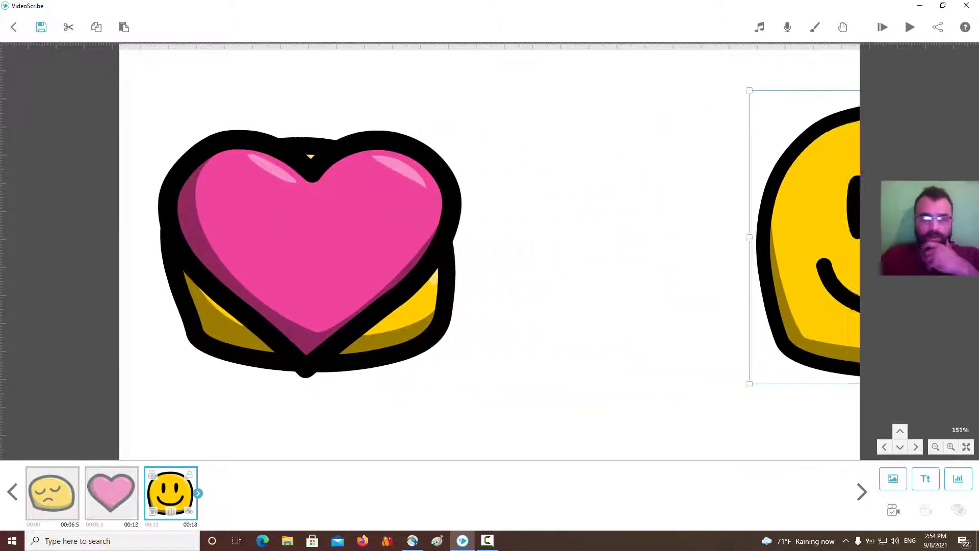
left_click(292, 234)
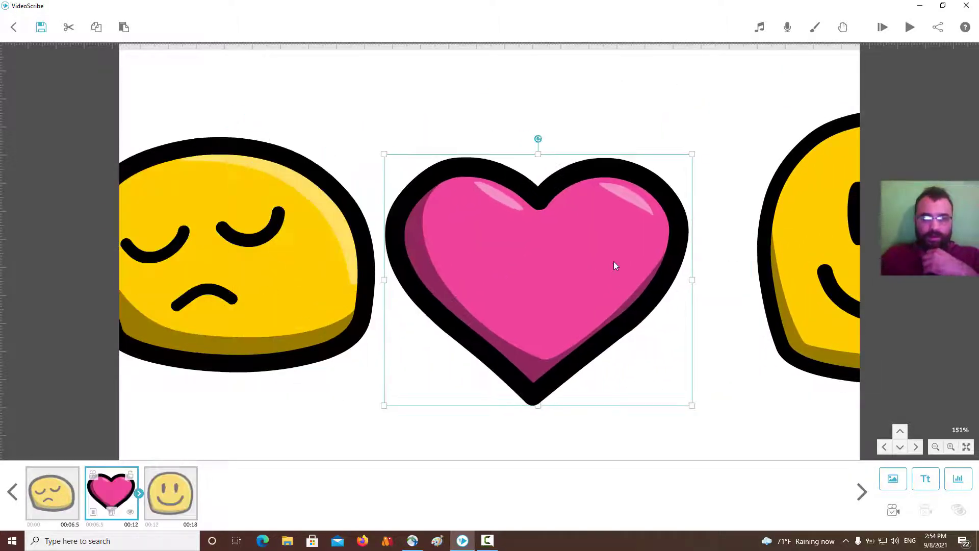
left_click_drag(614, 261, 647, 271)
Set the camera of all three images to a view that fits everything, and preview the scribe from the start
left_click(965, 447)
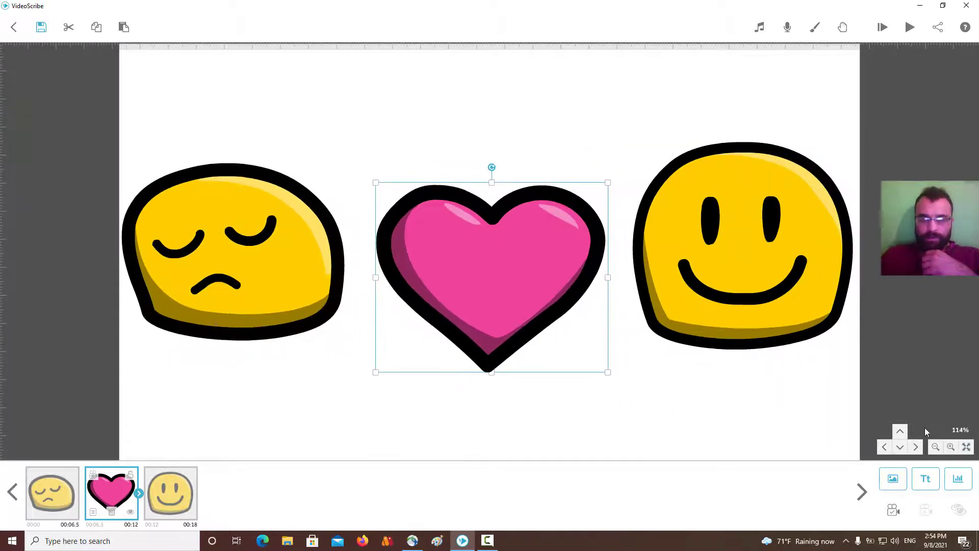
left_click(63, 514)
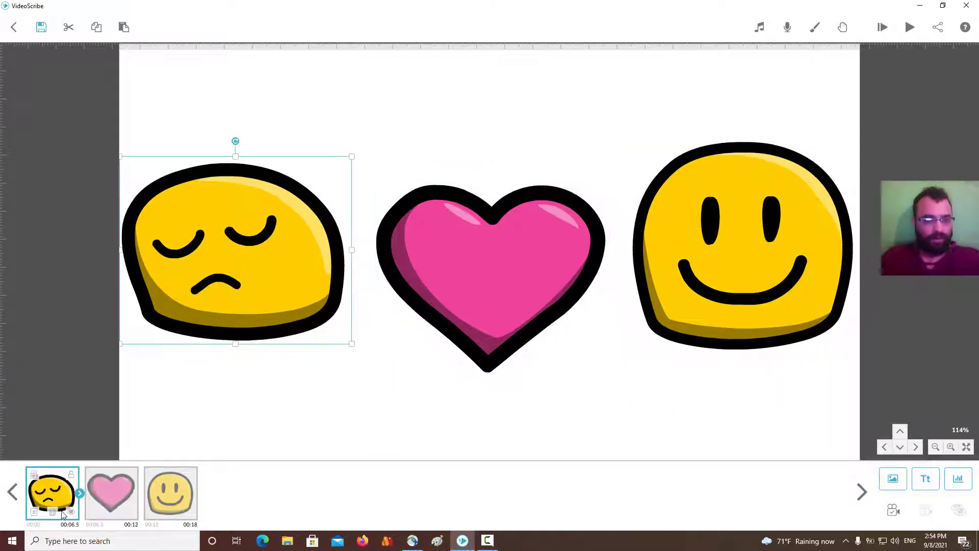
left_click(192, 507, "shift")
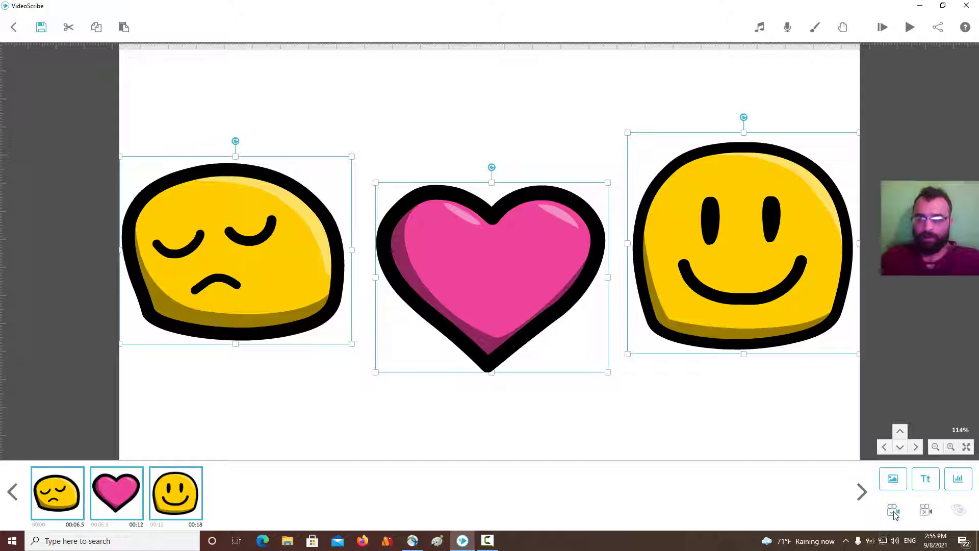
left_click(883, 27)
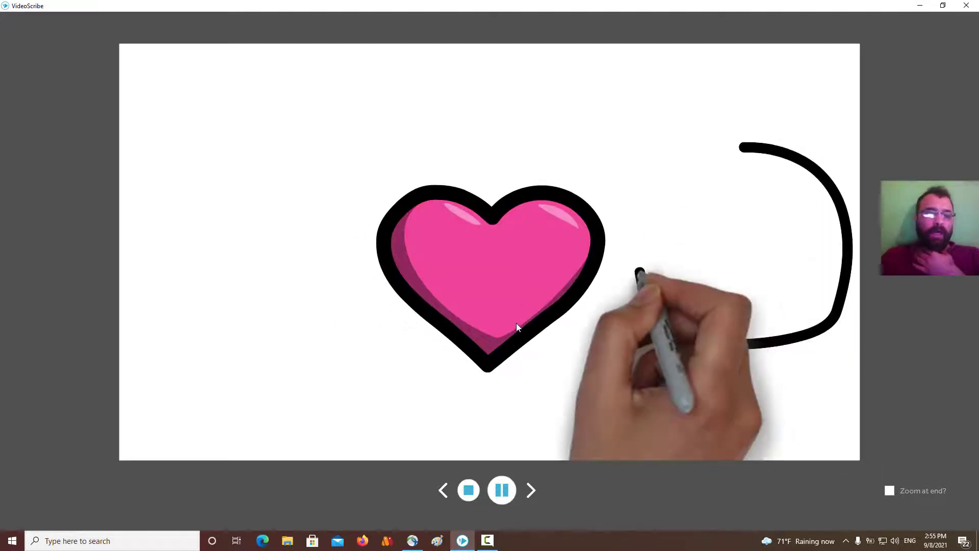
left_click(468, 490)
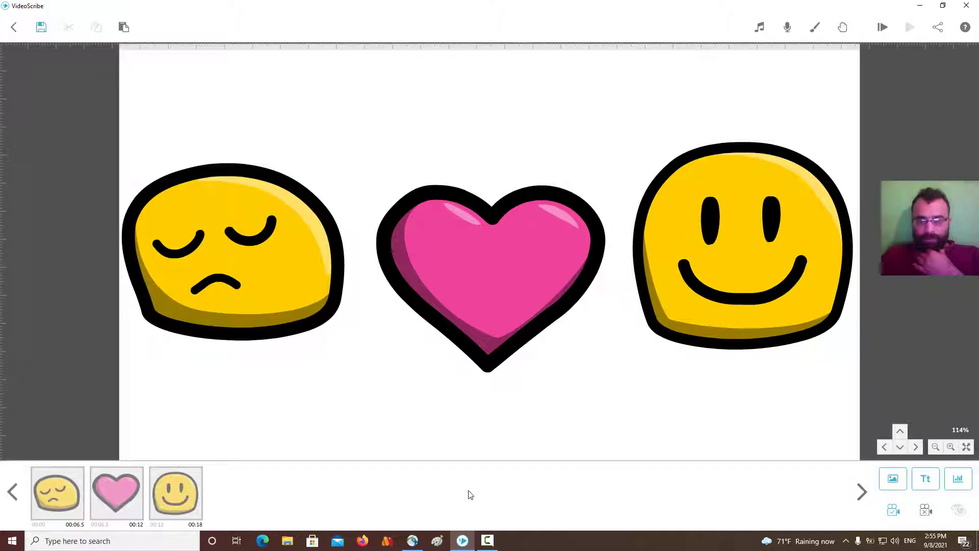
Set the smiling face to Morph from the pink heart, with 0.0 s pause and 0.0 s transition
left_click(197, 491)
left_click(164, 511)
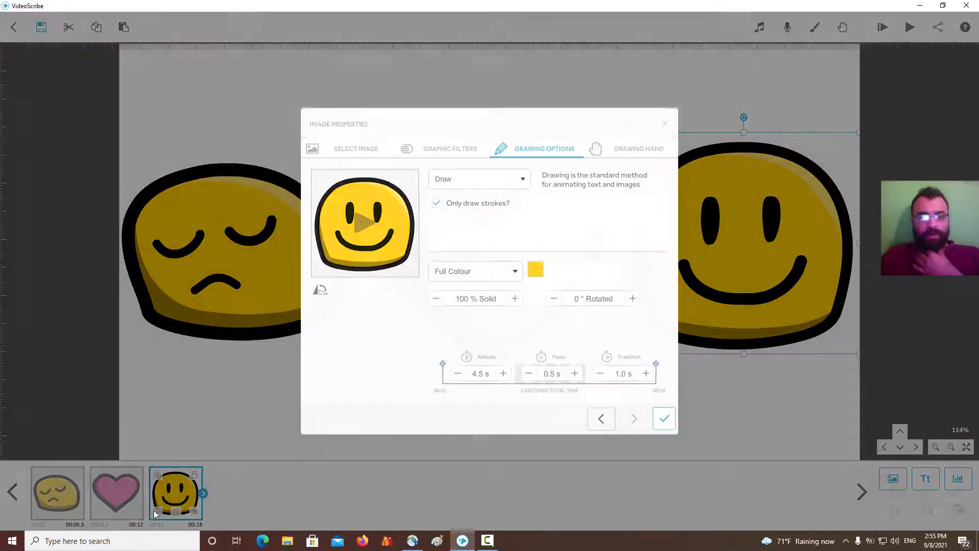
left_click(482, 186)
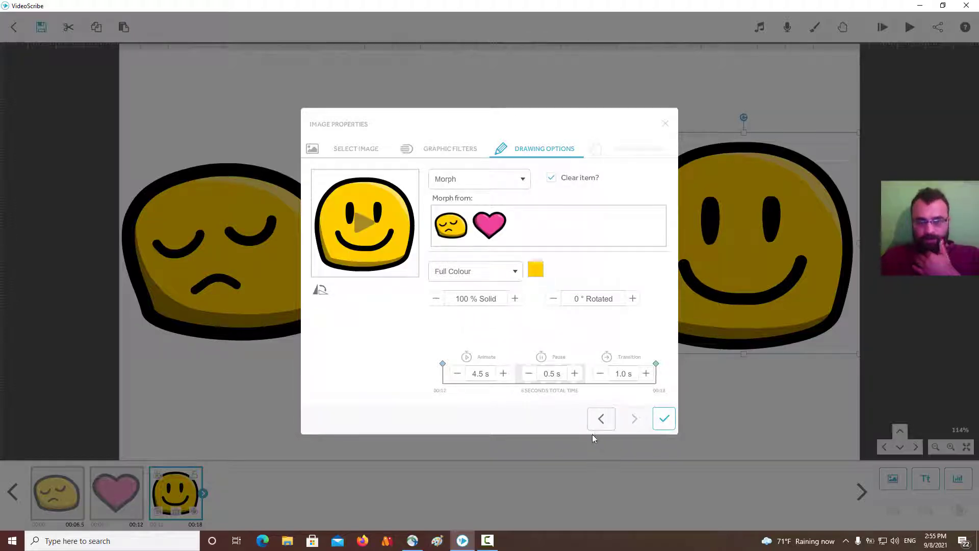
left_click(600, 374)
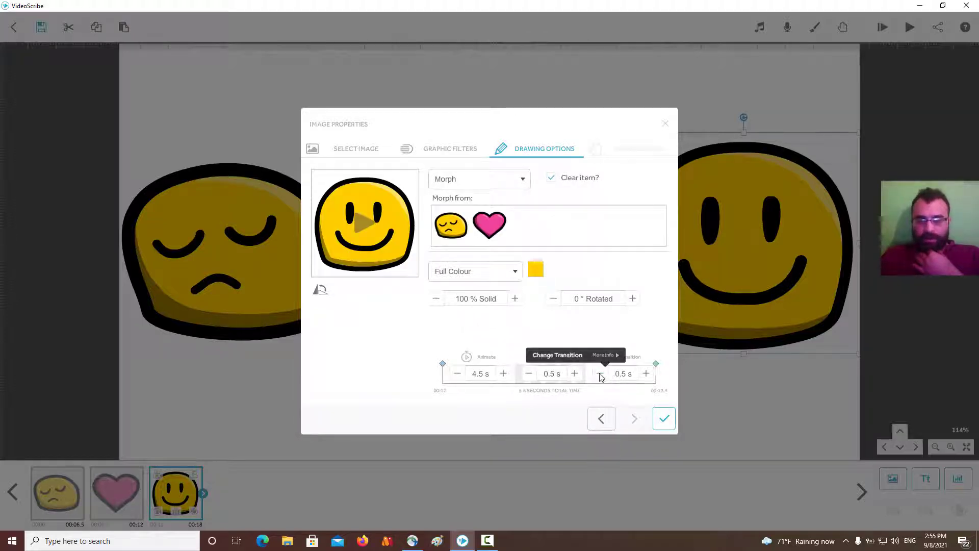
left_click(601, 374)
left_click(529, 373)
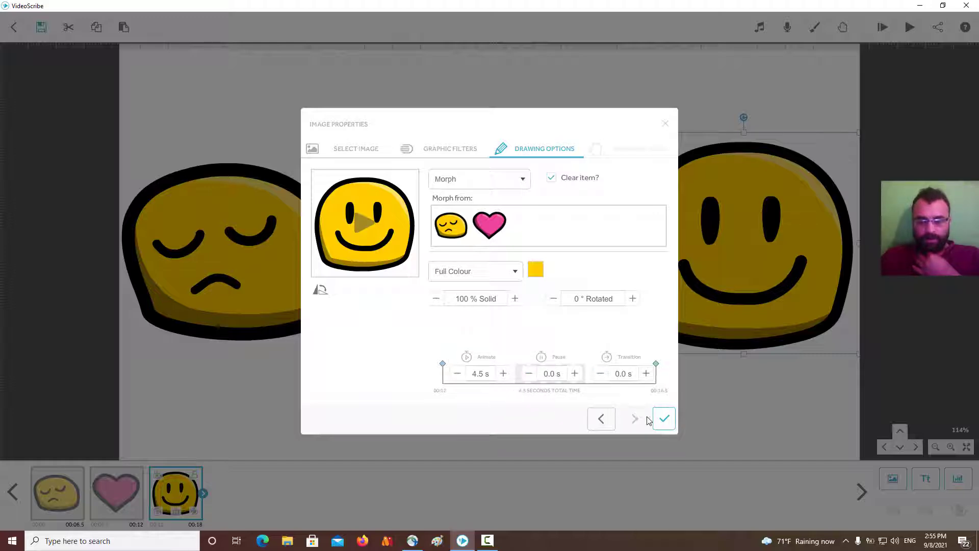
left_click(662, 417)
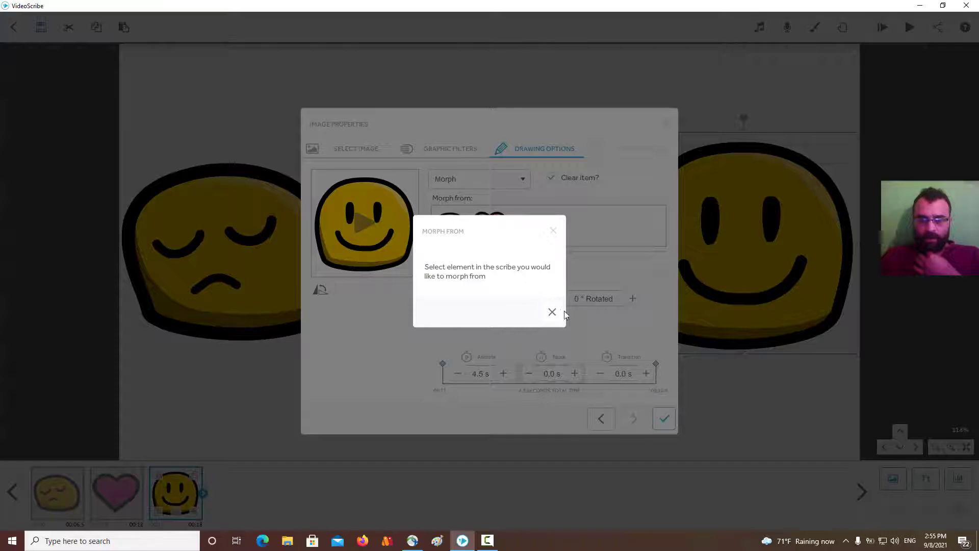
left_click(552, 312)
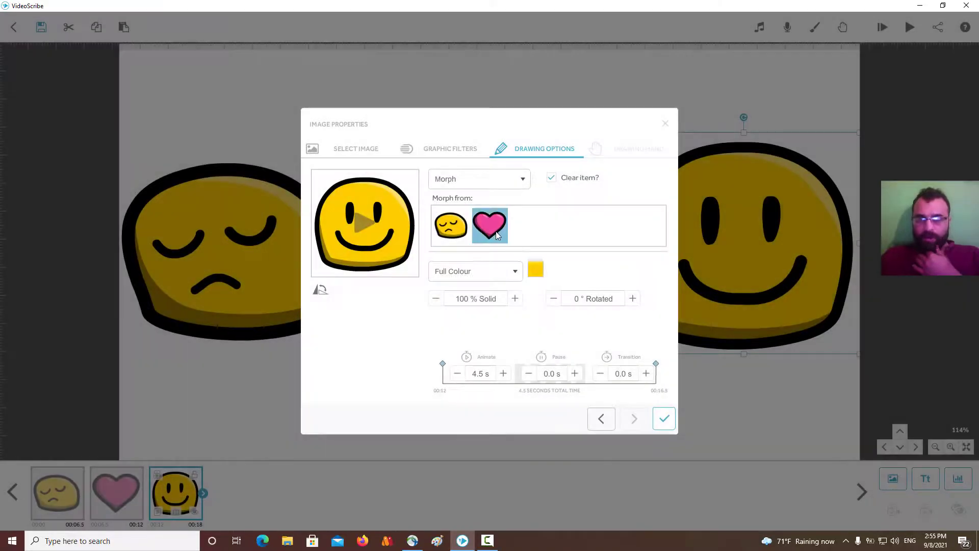
left_click(673, 415)
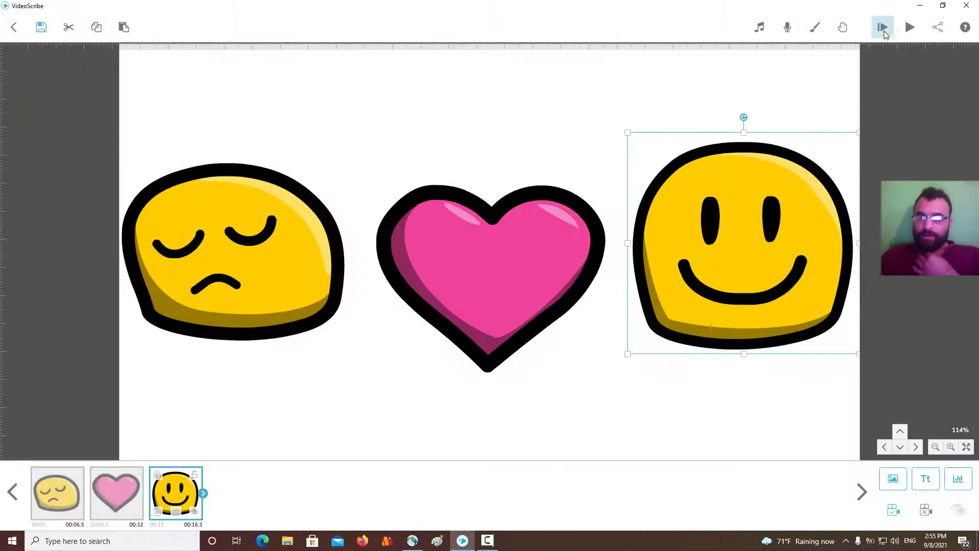
Preview the morph animation from the start and look at the categories for adding a new image
left_click(877, 30)
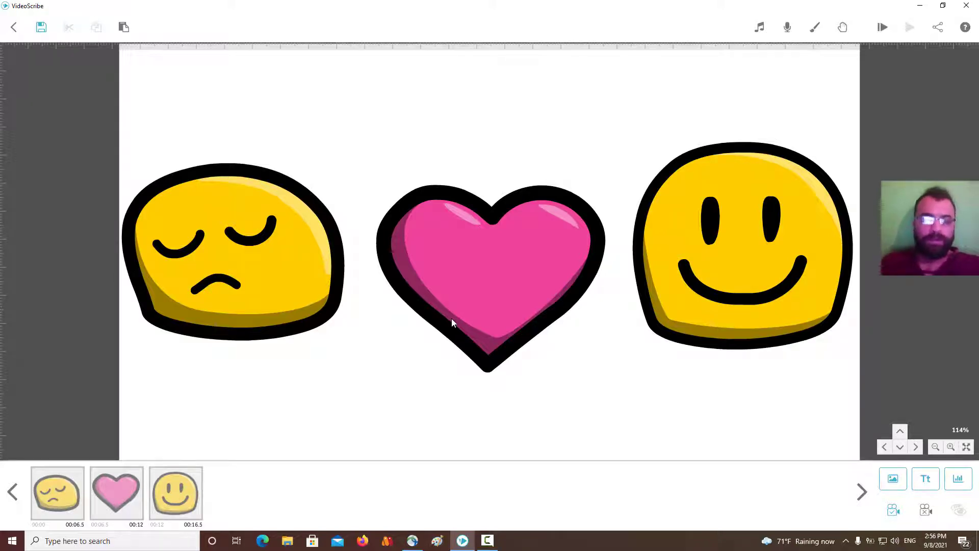
left_click(681, 231)
left_click(411, 402)
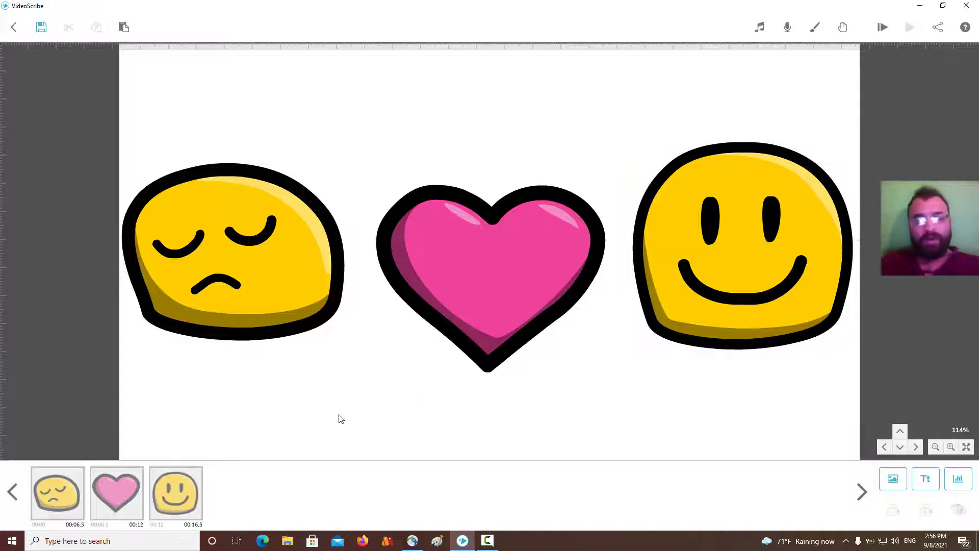
left_click(893, 479)
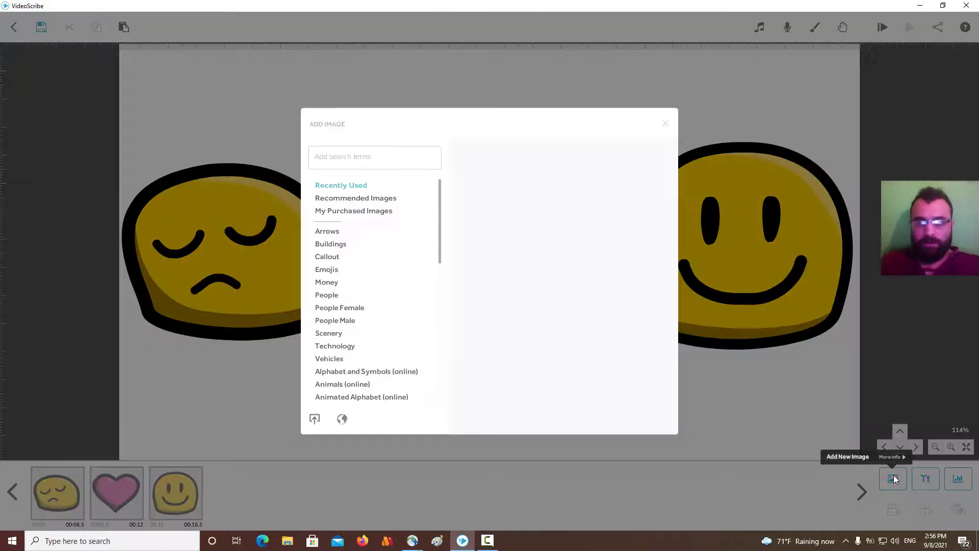
left_click(665, 123)
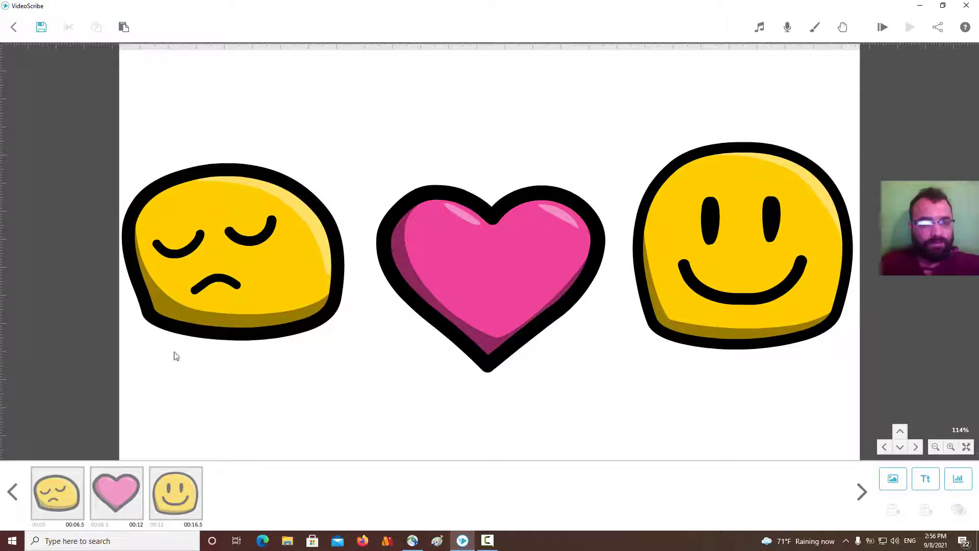
Delete the sad face and the smiling face, and preview the remaining heart from the start
left_click(295, 300)
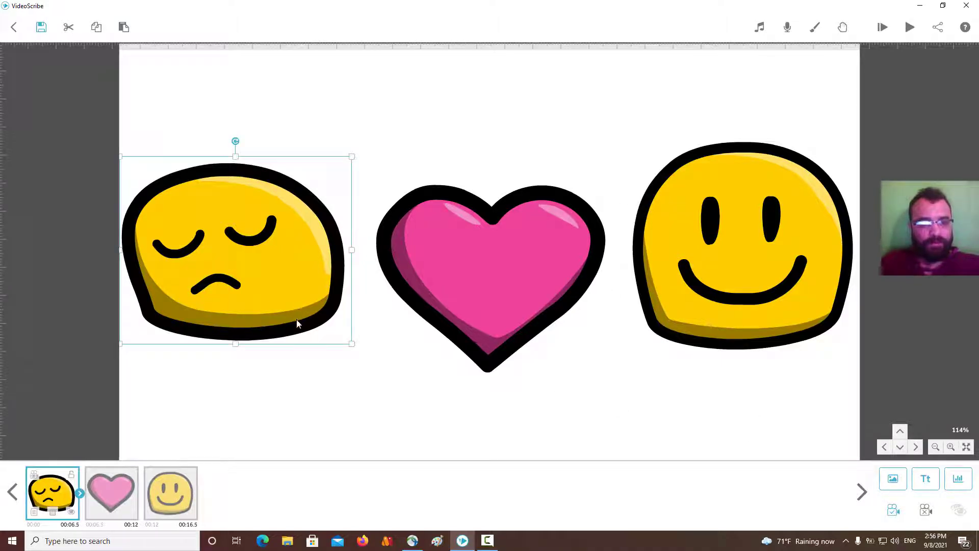
left_click(474, 291)
left_click(254, 274)
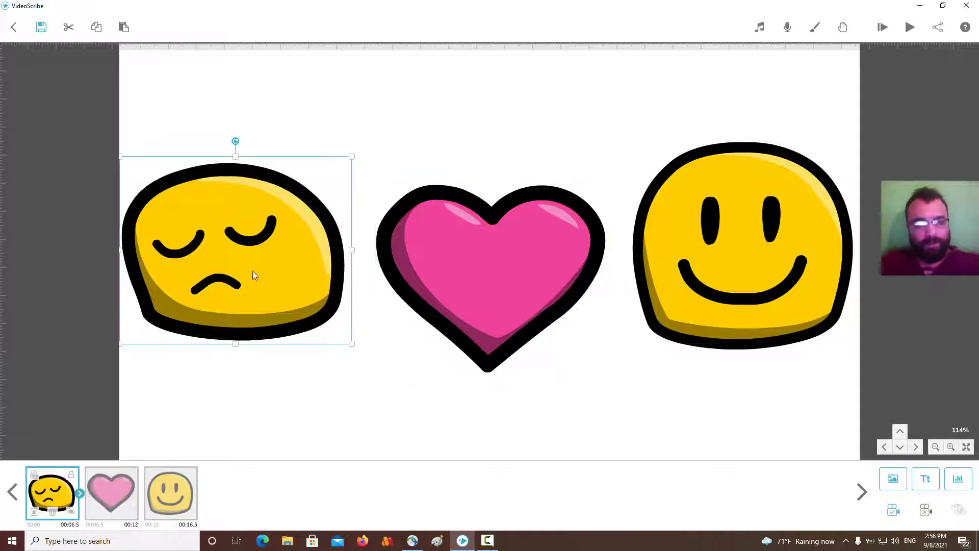
key("Delete")
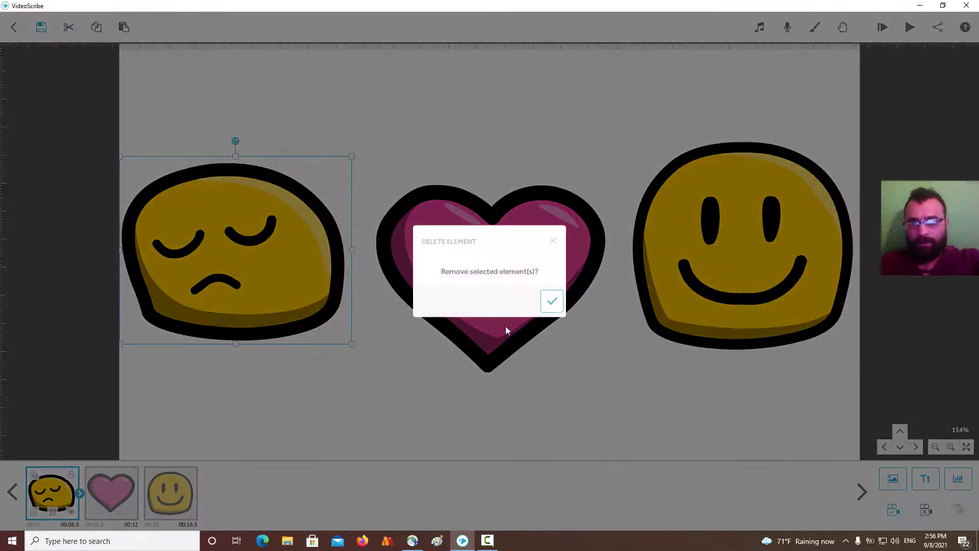
left_click(548, 298)
left_click(666, 269)
key("Delete")
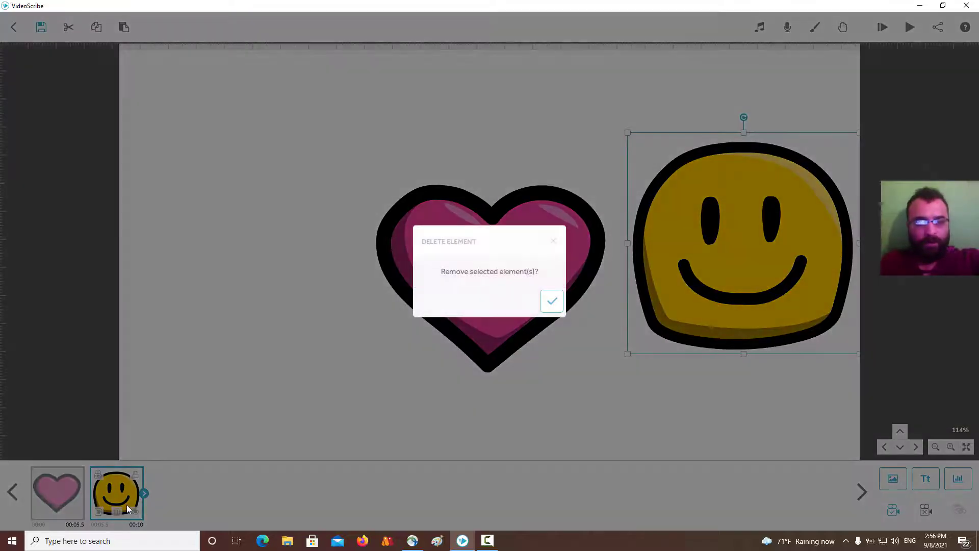
left_click(551, 300)
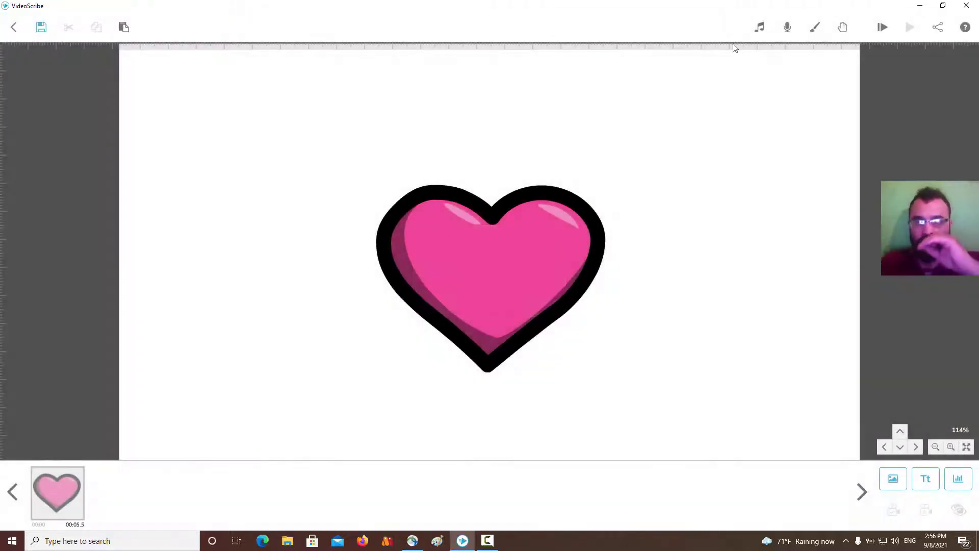
left_click(882, 27)
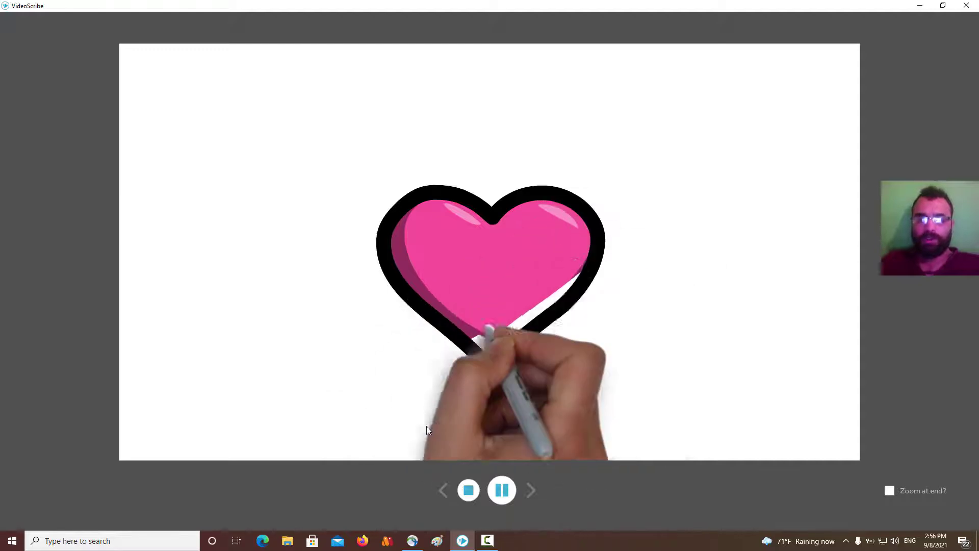
left_click(468, 488)
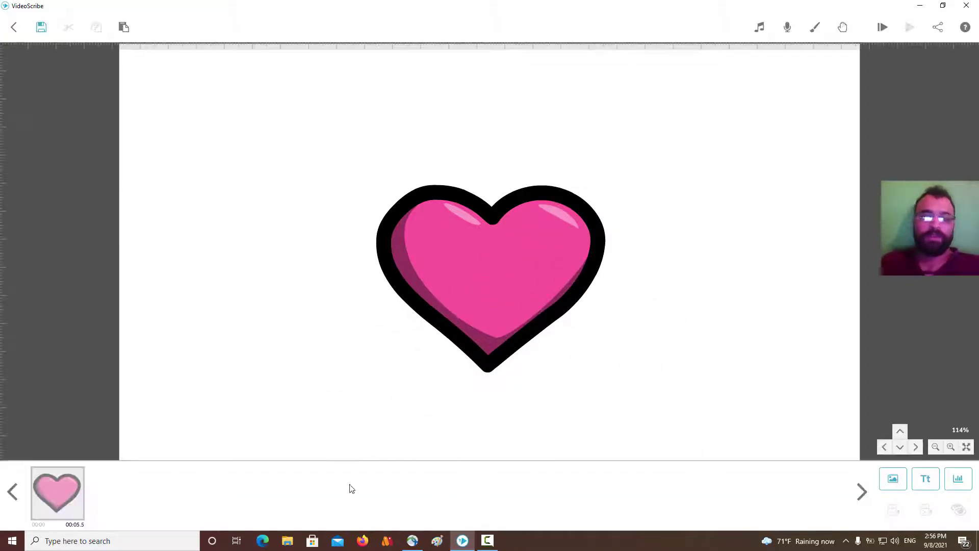
Duplicate the pink heart by copying and pasting it into the scribe
left_click(433, 257)
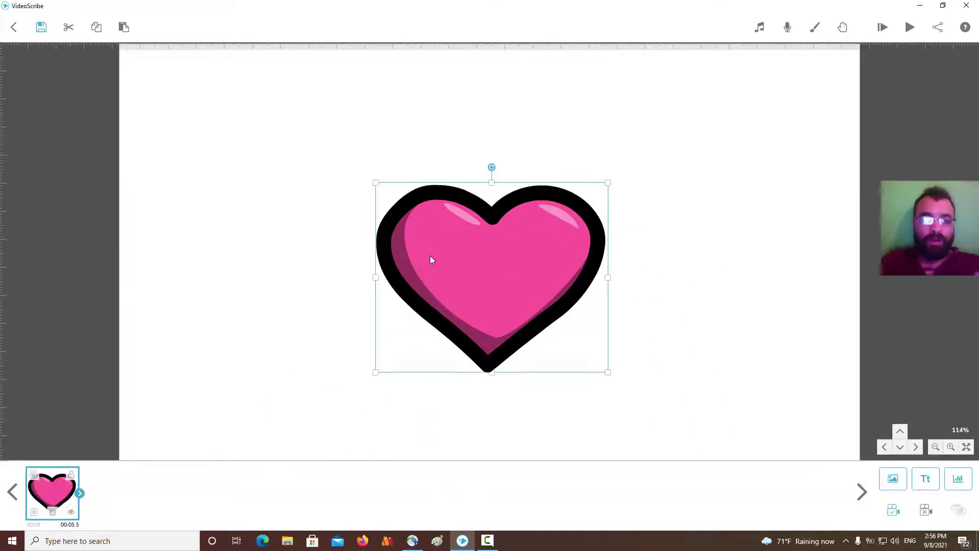
left_click(96, 27)
left_click(123, 27)
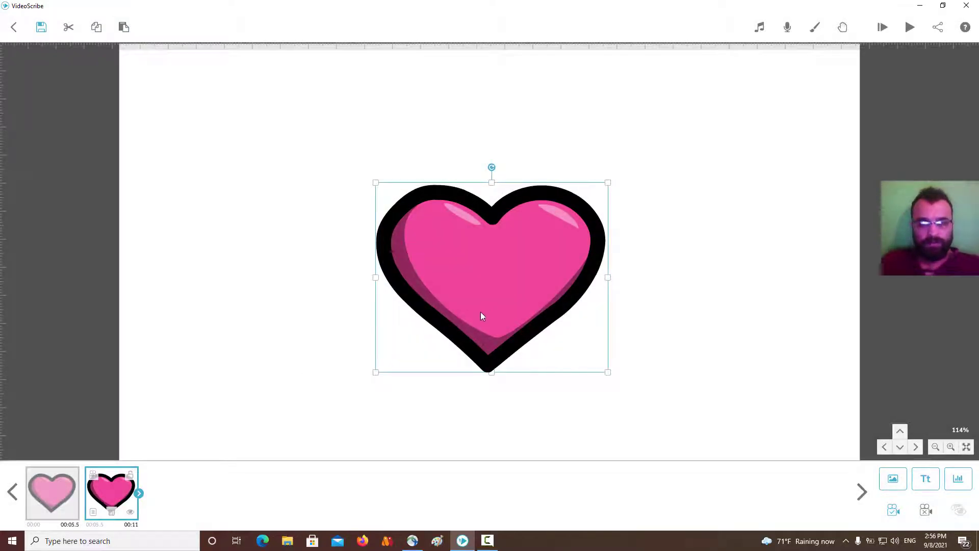
Put the duplicated heart first in the timeline, then shrink it to a tiny point in the left part of the canvas
left_click_drag(112, 492, 52, 499)
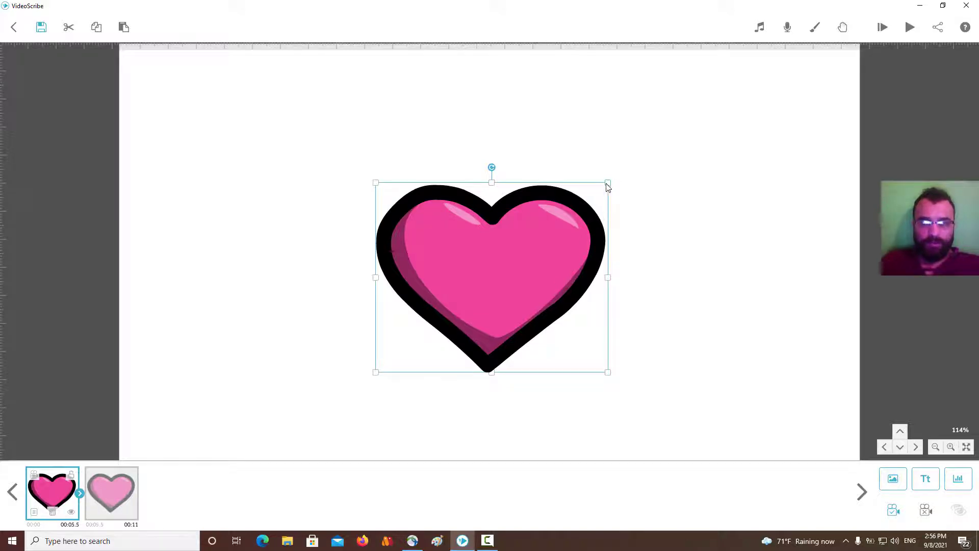
left_click_drag(607, 184, 543, 225)
left_click_drag(506, 261, 272, 241)
left_click_drag(349, 208, 284, 260)
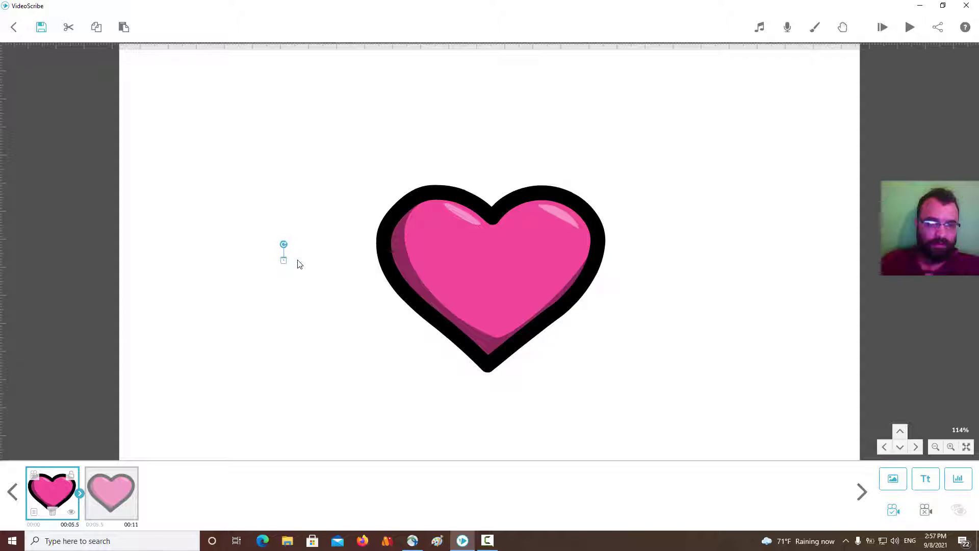
Move the large heart over the tiny one, then set the camera of both hearts to the current view
left_click_drag(457, 255, 243, 253)
left_click_drag(111, 492, 75, 493)
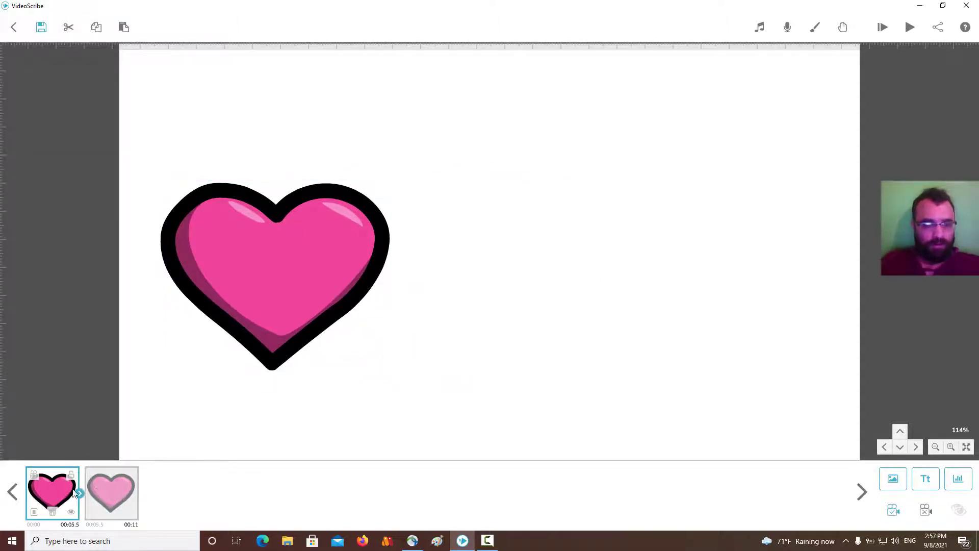
left_click(102, 486)
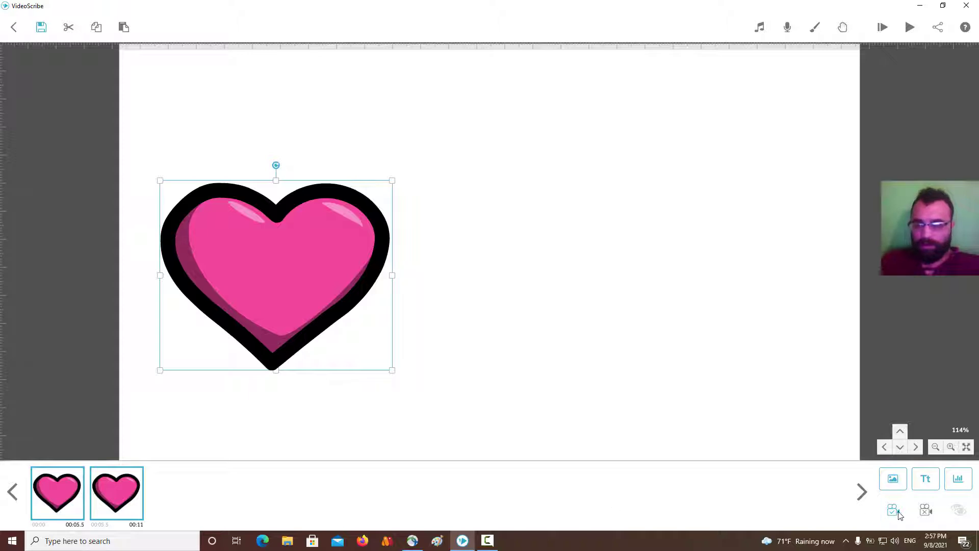
left_click(967, 446)
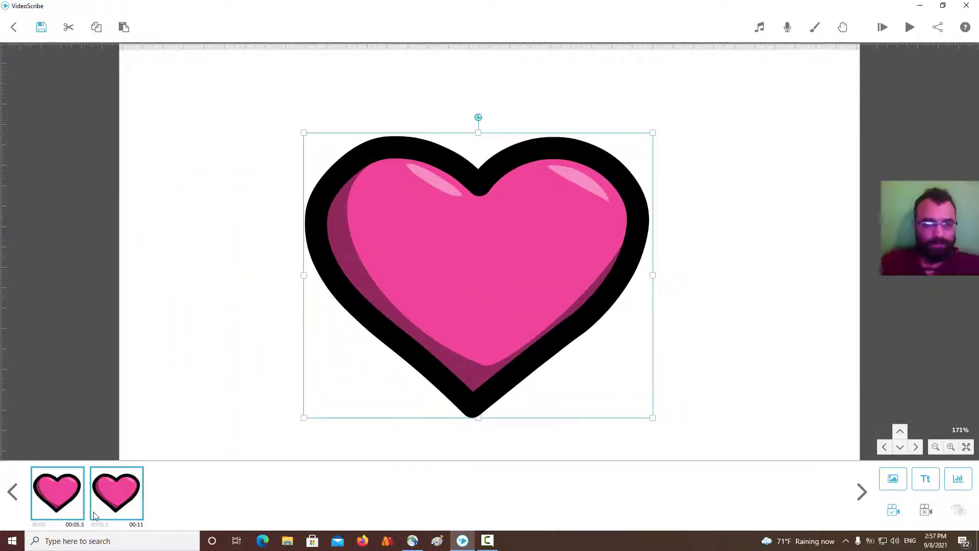
Set the large heart, second in the timeline, to Morph from the tiny heart
left_click(104, 487)
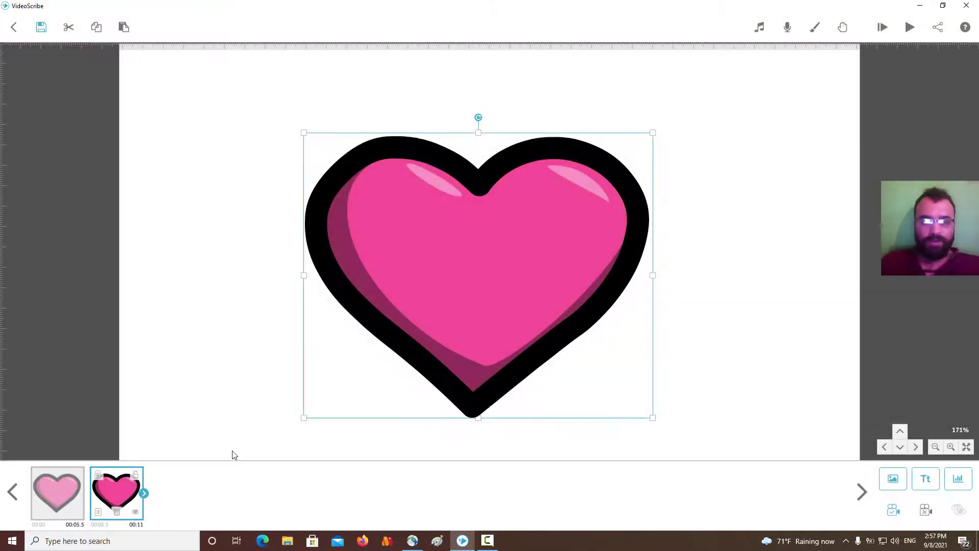
left_click(99, 511)
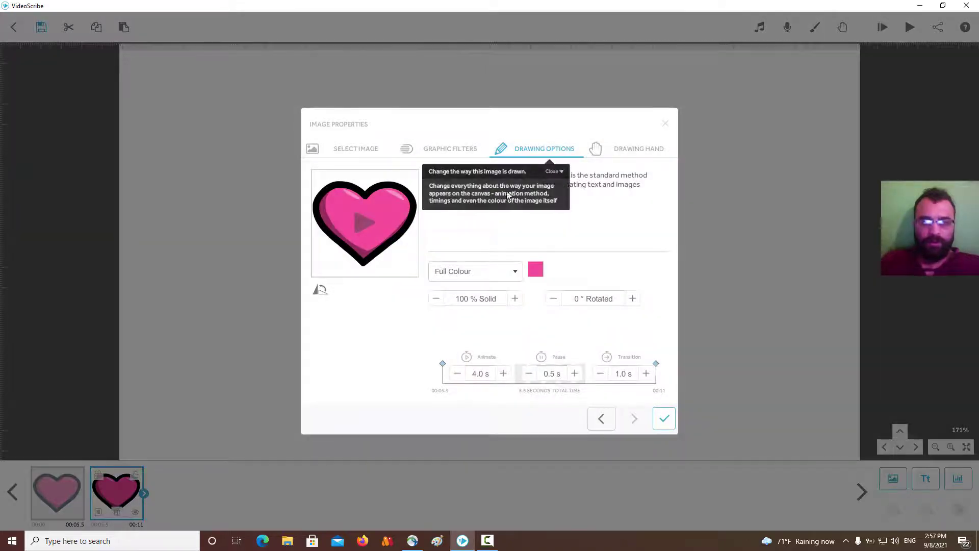
left_click(522, 185)
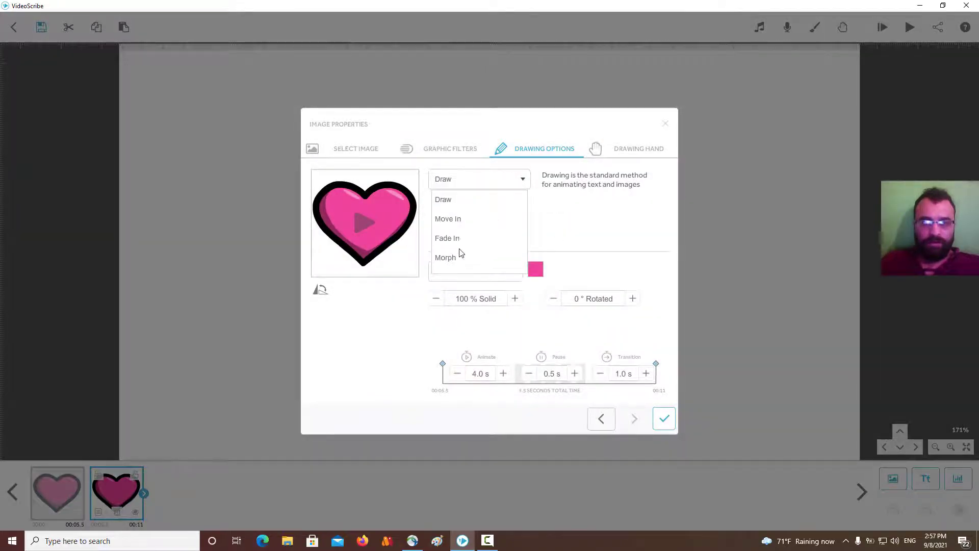
left_click(449, 258)
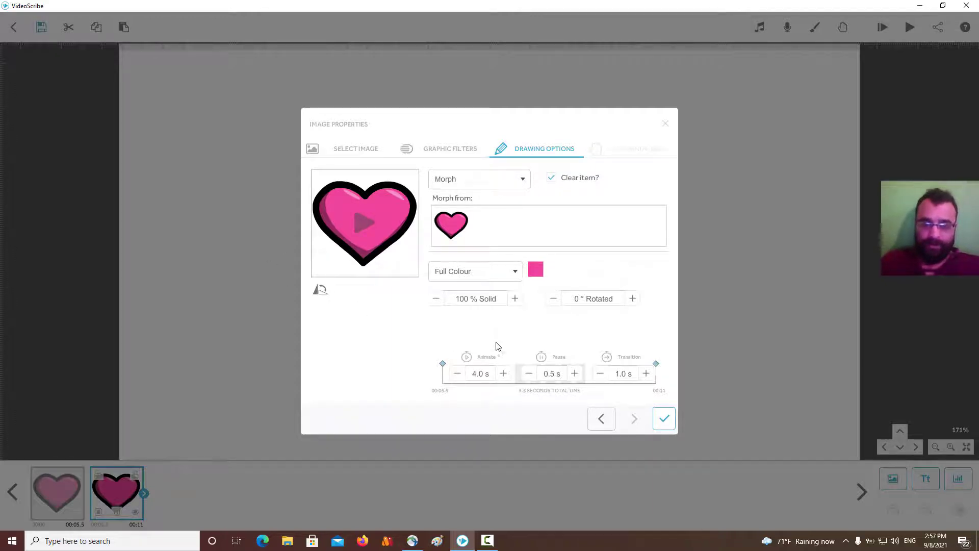
left_click(665, 419)
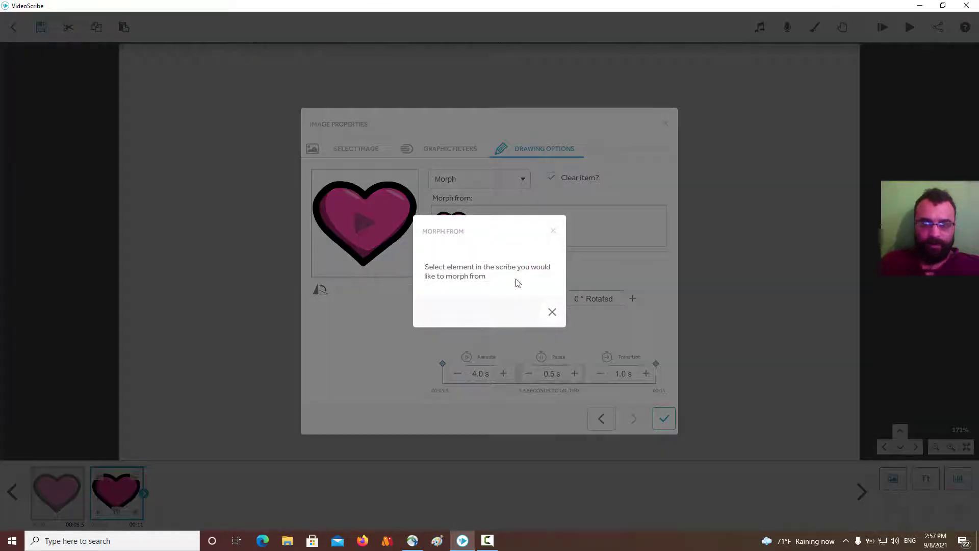
left_click(553, 312)
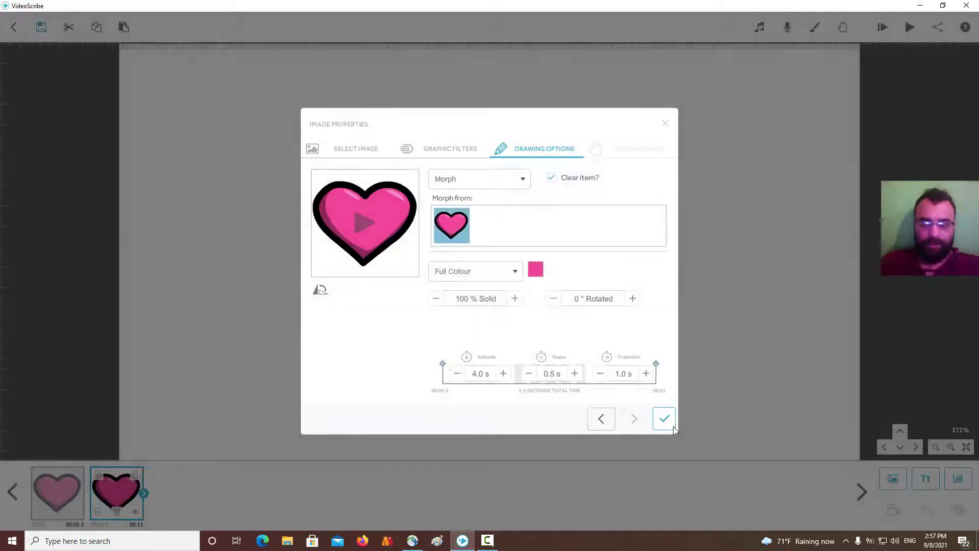
left_click(673, 426)
Set the tiny heart to 0.0 s animate, 0.0 s pause and 0.5 s transition, and preview the morph
left_click(68, 485)
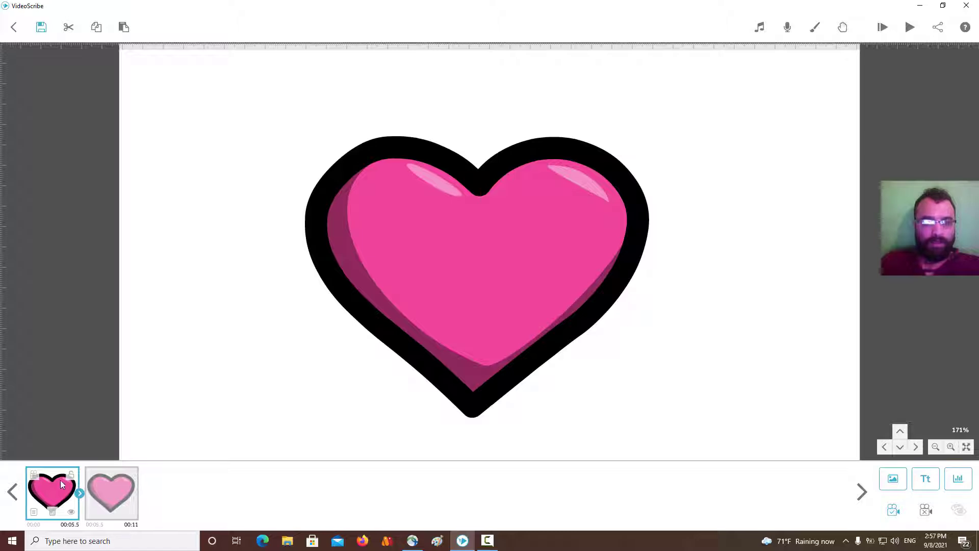
left_click(51, 513)
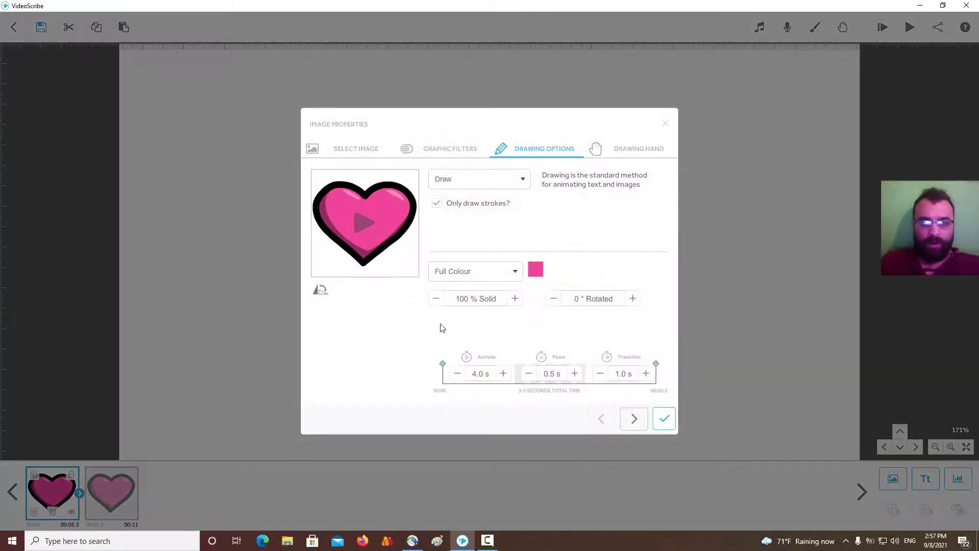
left_click(458, 374)
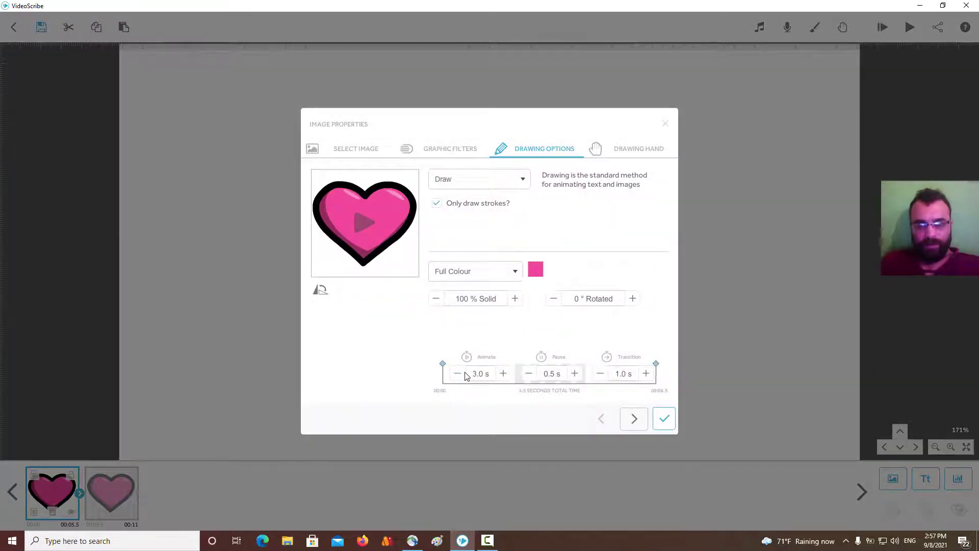
left_click(458, 375)
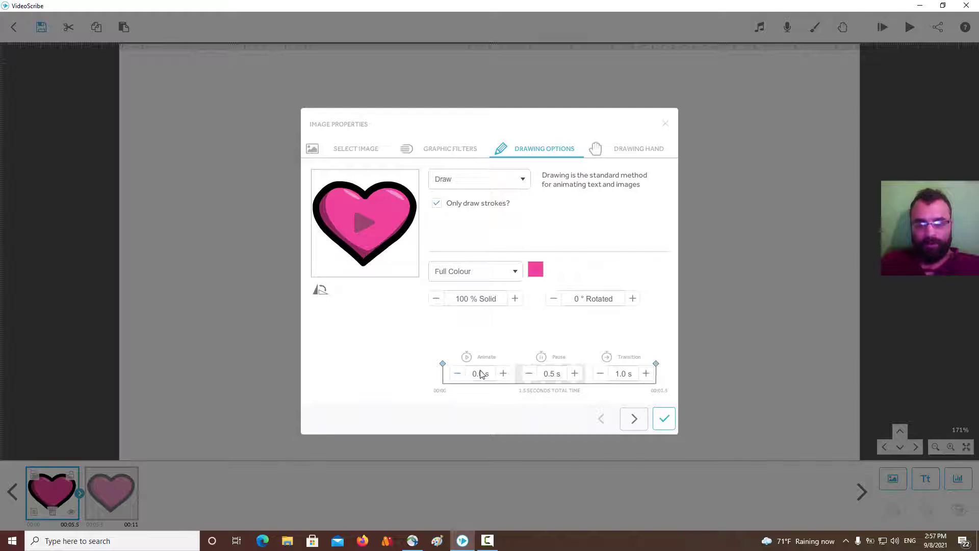
left_click(530, 374)
left_click(609, 372)
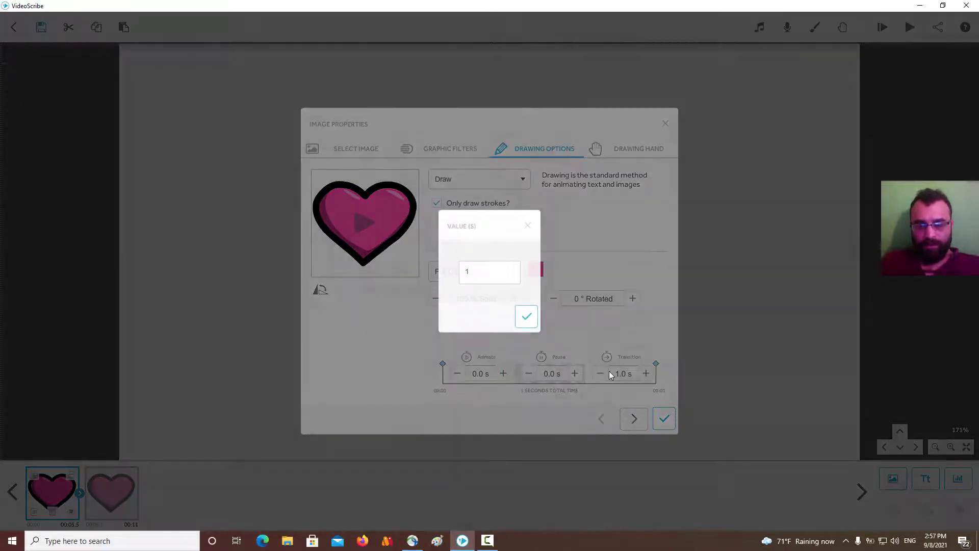
key("BackSpace")
type("0.5")
left_click(526, 316)
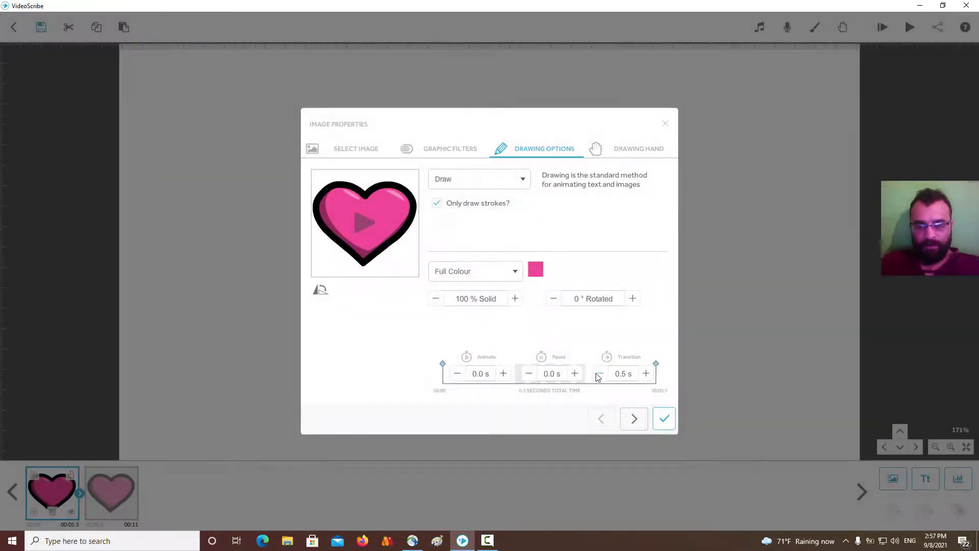
left_click(664, 418)
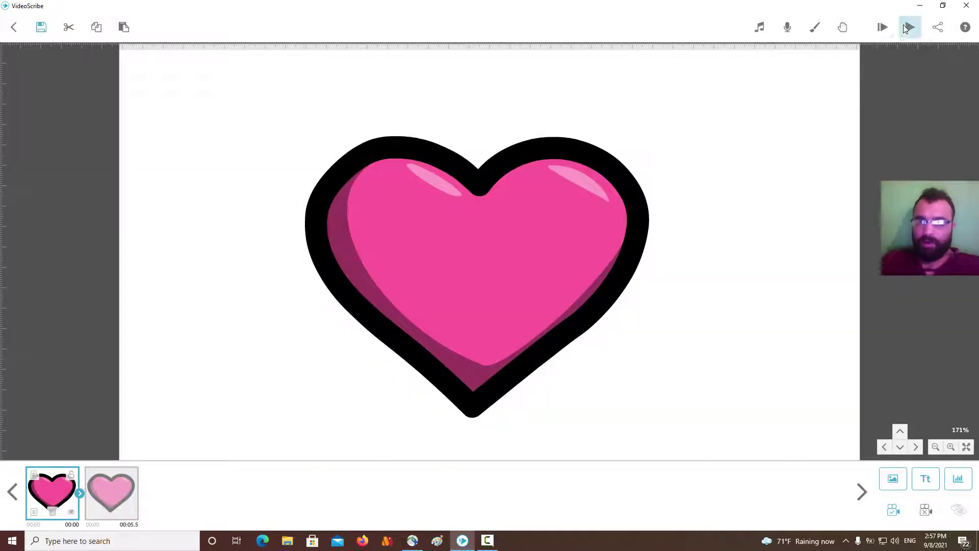
left_click(905, 28)
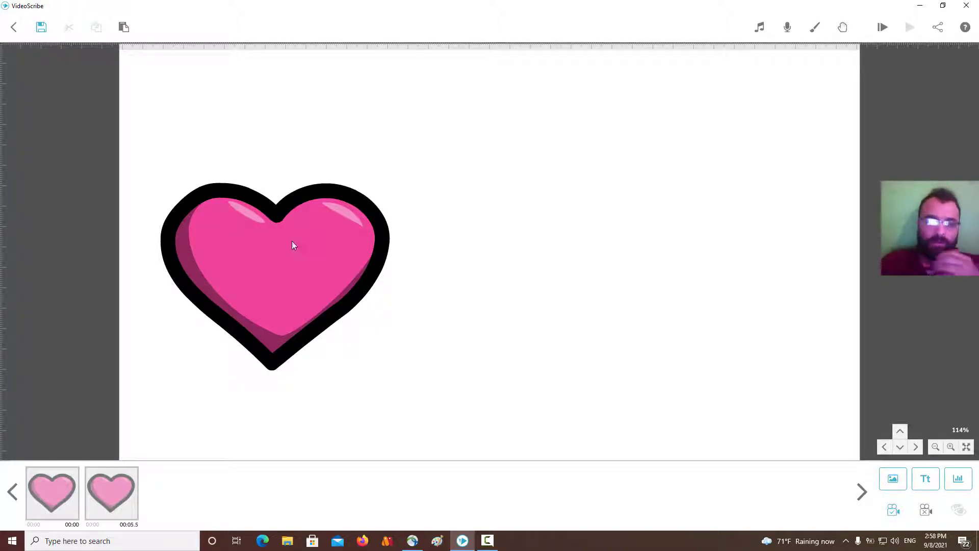
Duplicate the large heart and set the copy to Morph from the second heart in the timeline
left_click(265, 262)
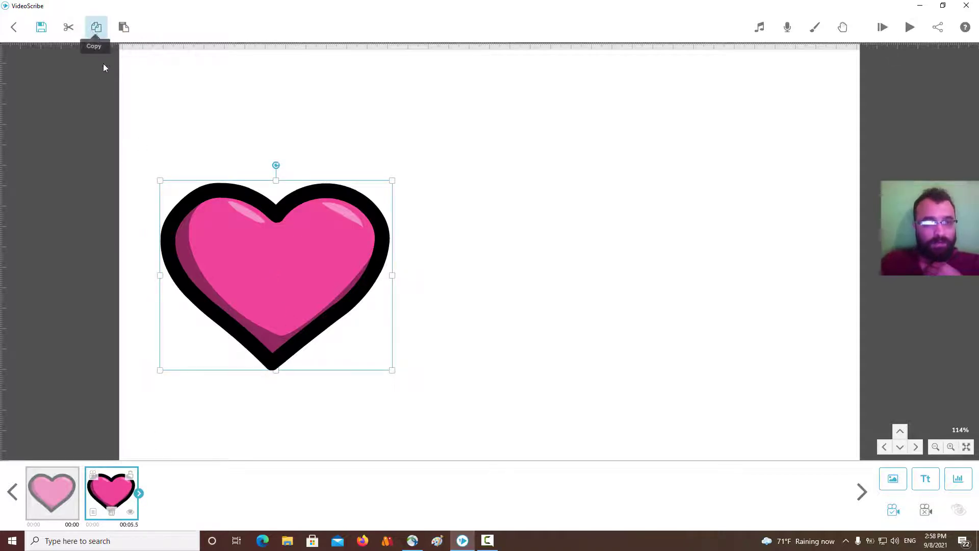
left_click(120, 28)
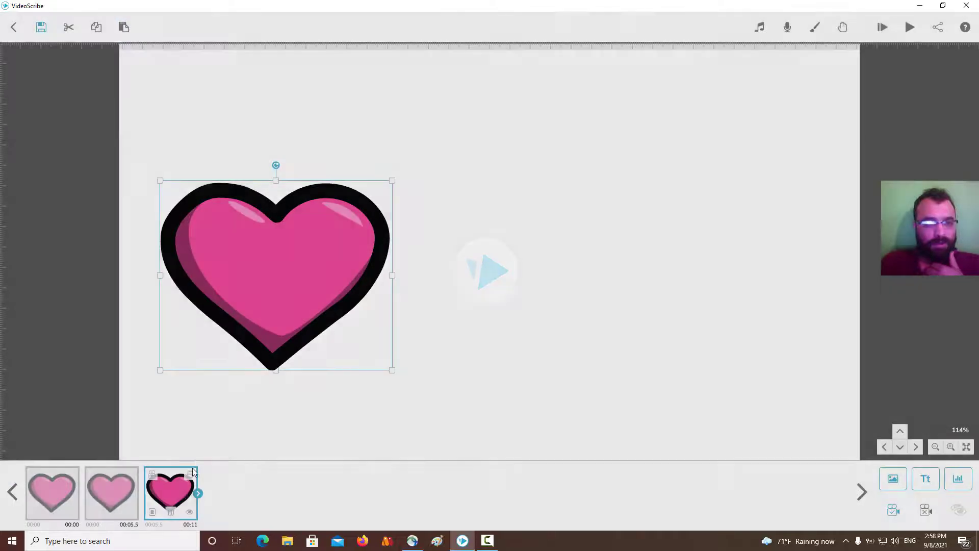
left_click(149, 511)
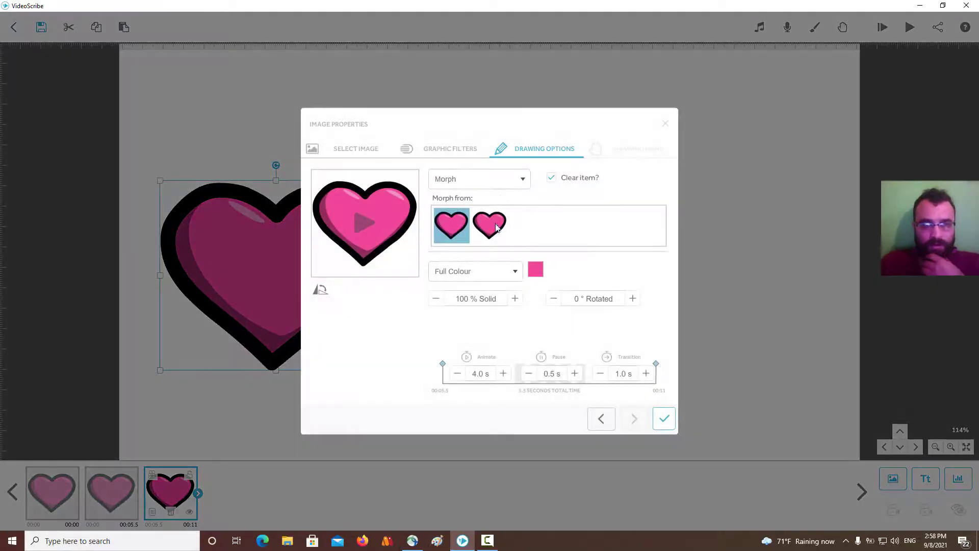
left_click(502, 185)
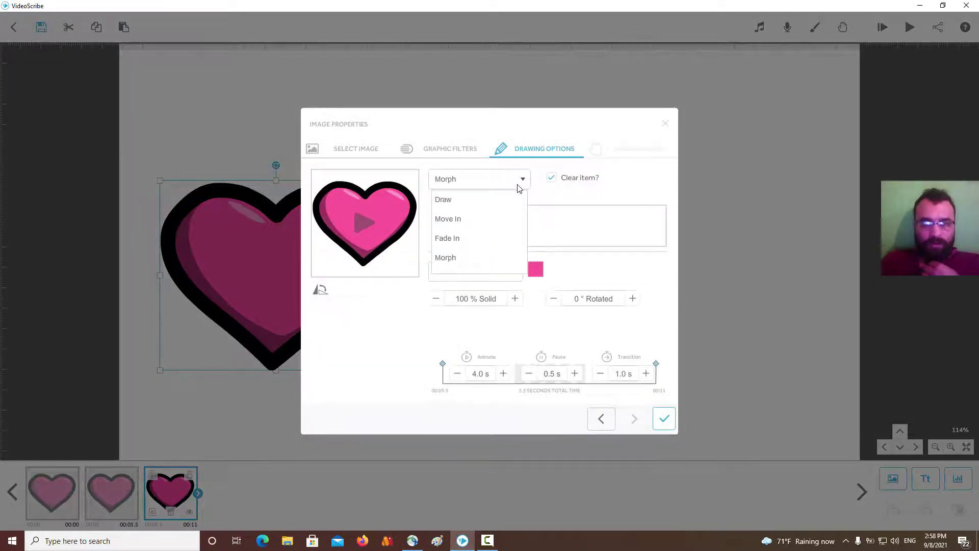
left_click(517, 188)
left_click(493, 225)
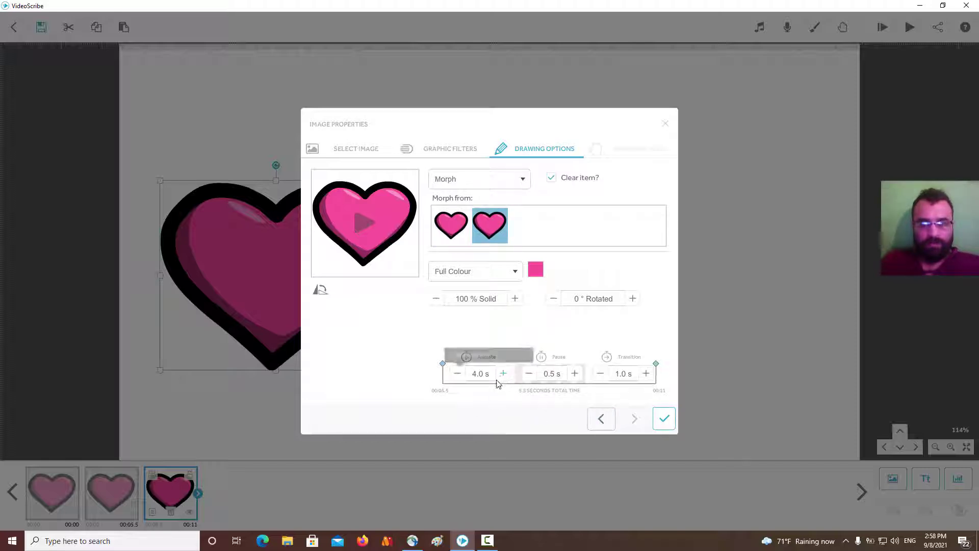
left_click(663, 418)
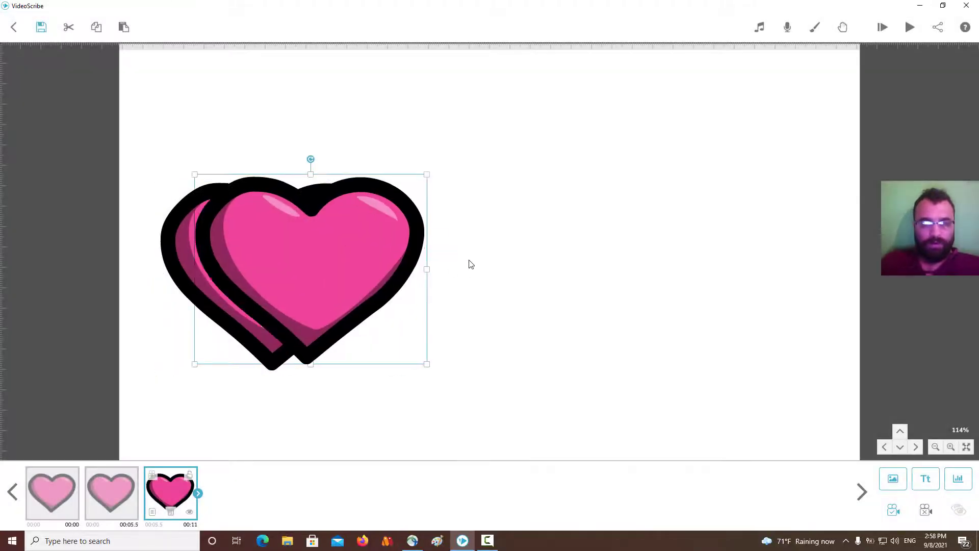
Move the third heart to the right of the second one and enlarge it to about twice its size
left_click_drag(301, 264, 545, 293)
left_click_drag(673, 203, 791, 83)
left_click_drag(636, 204, 706, 210)
Select all three hearts in the timeline and preview the growing-heart morph from the start
left_click(68, 510)
left_click(163, 501, "shift")
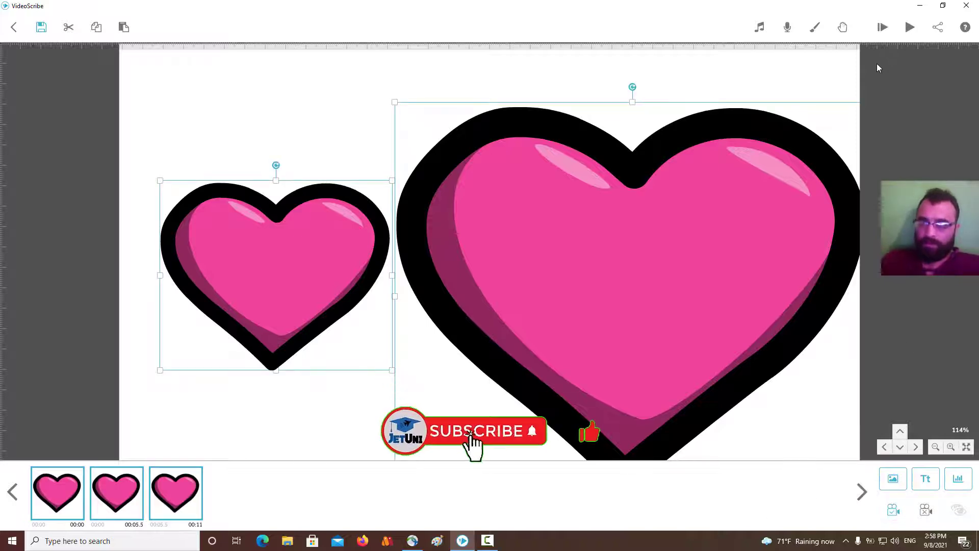
left_click(882, 27)
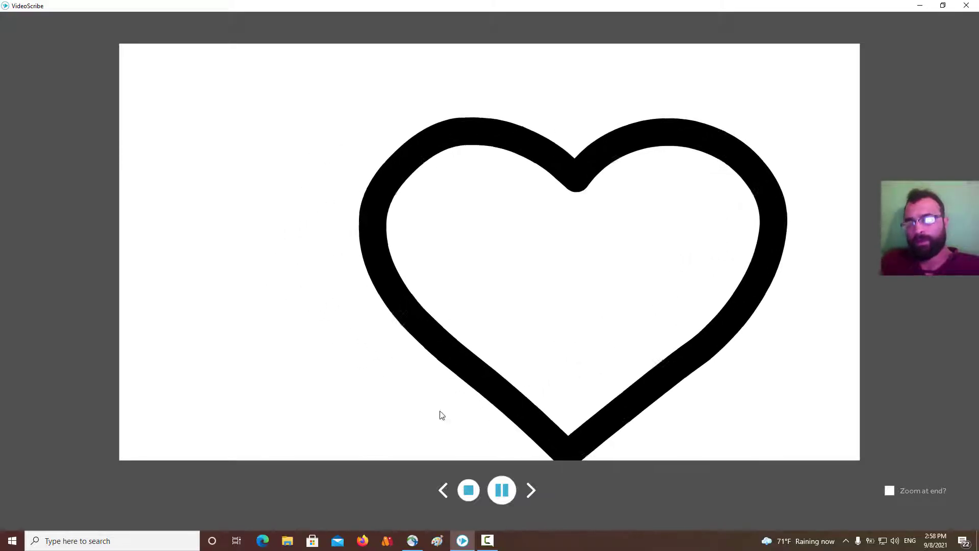
left_click(467, 498)
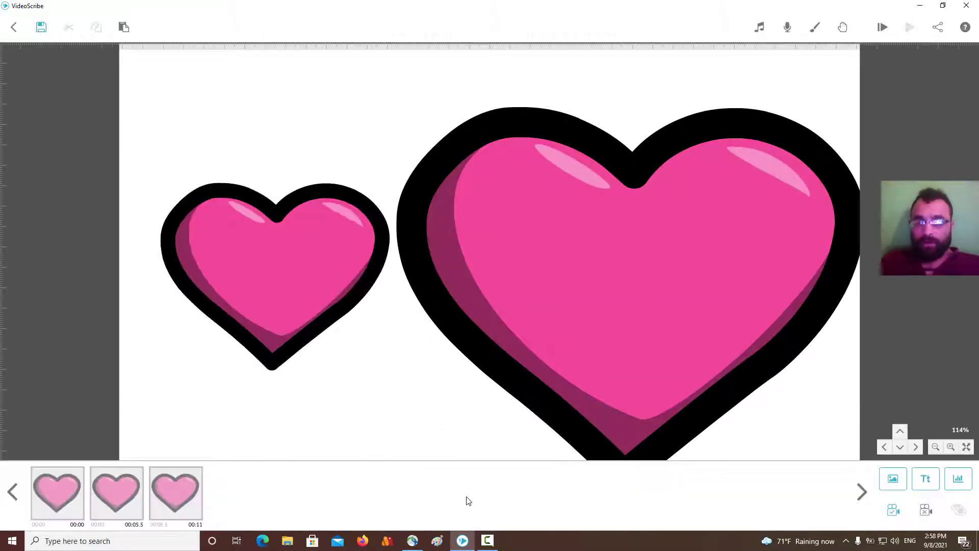
Delete all three hearts from the scribe
left_click(330, 325)
key("Delete")
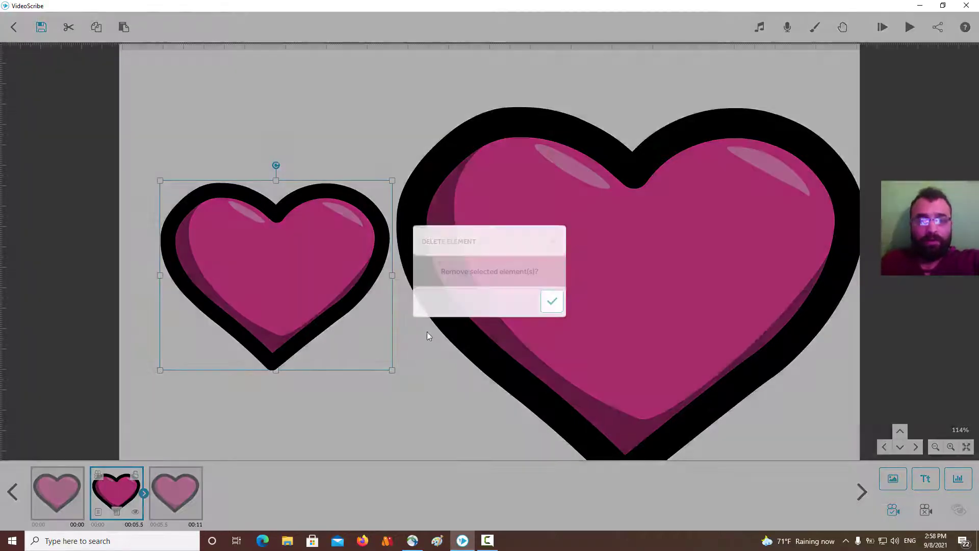
left_click(541, 302)
key("Delete")
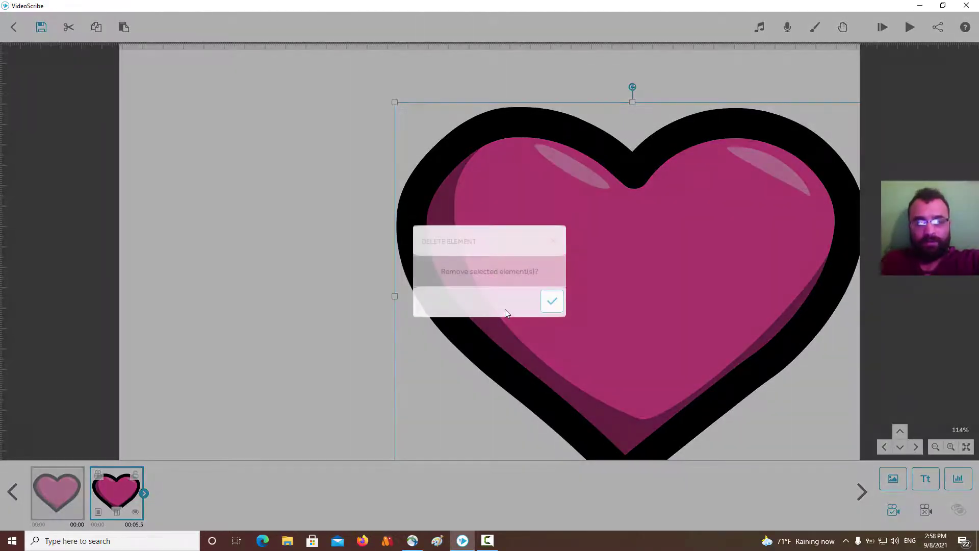
left_click(549, 303)
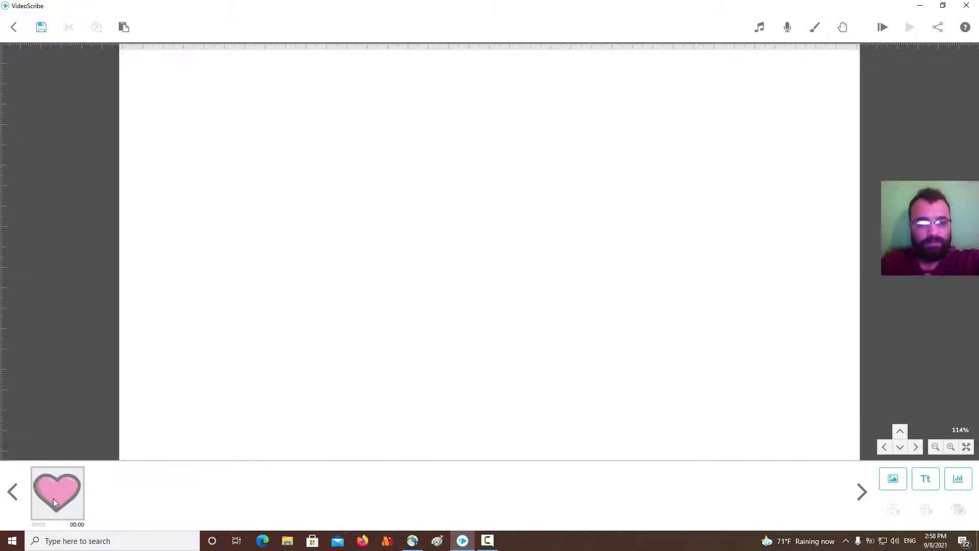
left_click(53, 499)
key("Delete")
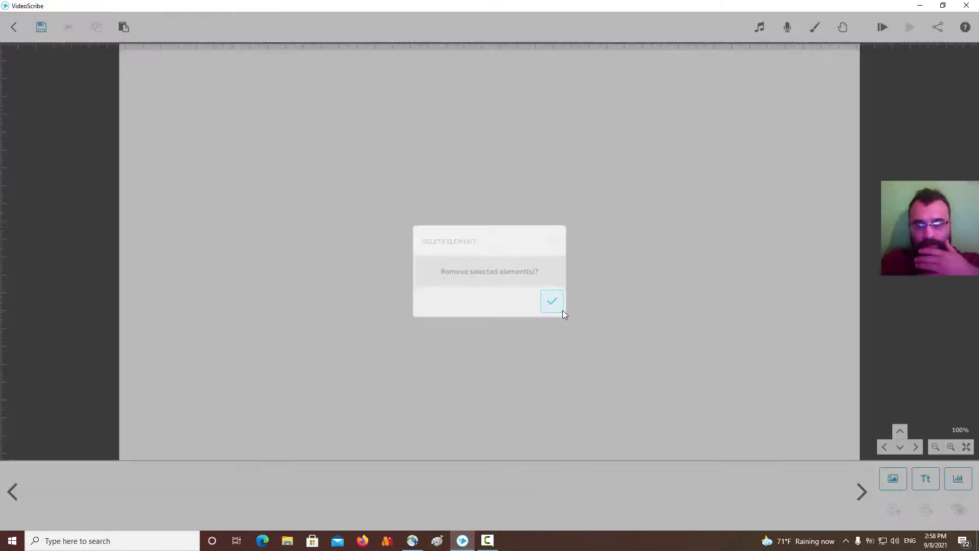
left_click(561, 310)
Search the image library for "back", look through both pages of results and clear the search
left_click(895, 483)
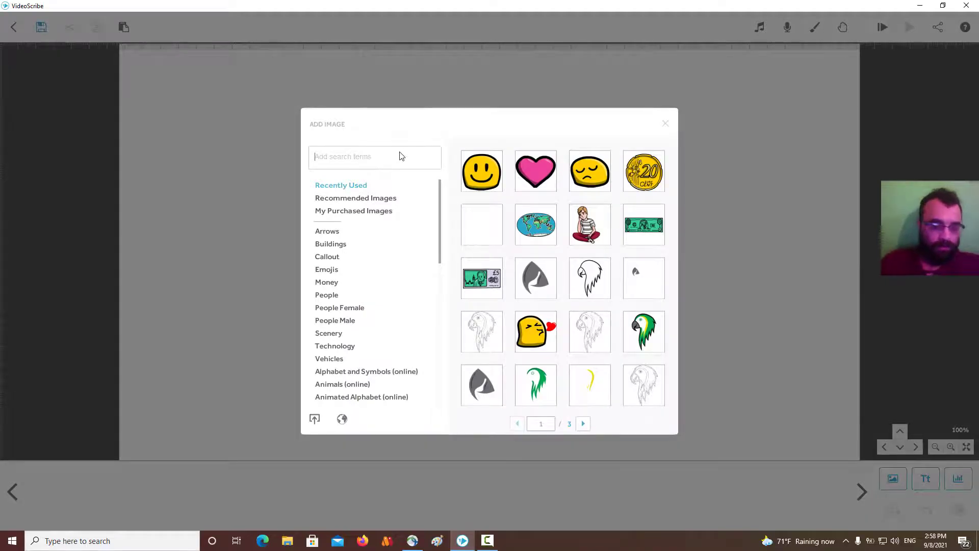
type("back")
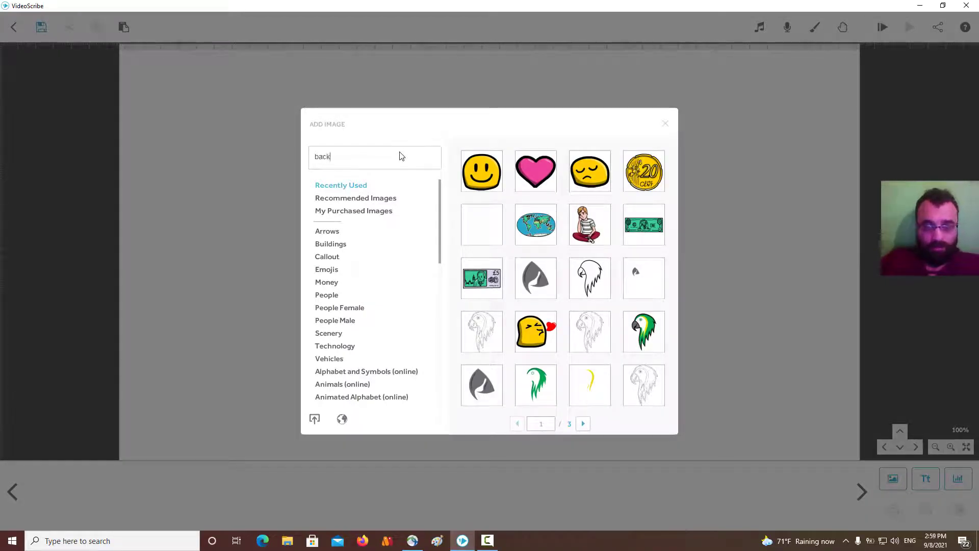
key("Return")
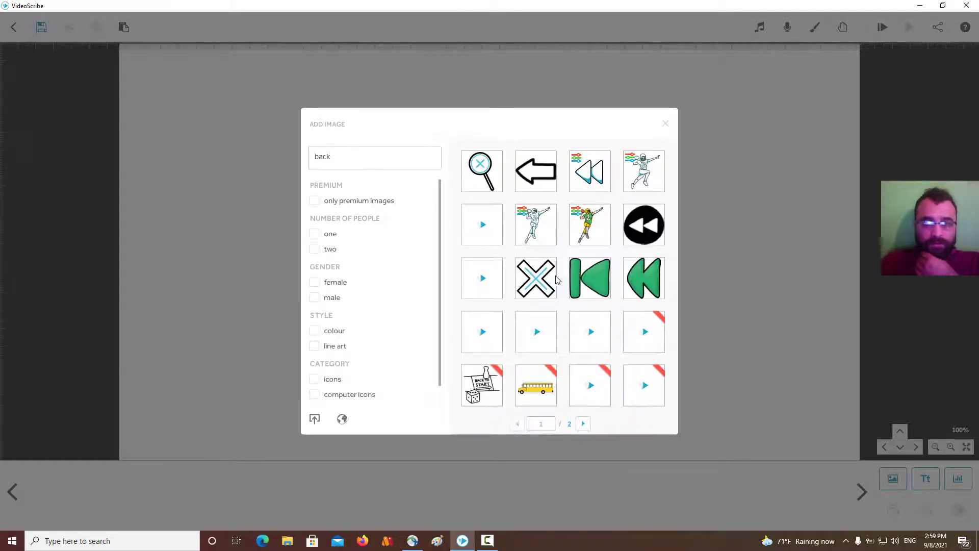
scroll(556, 279, "down", 1)
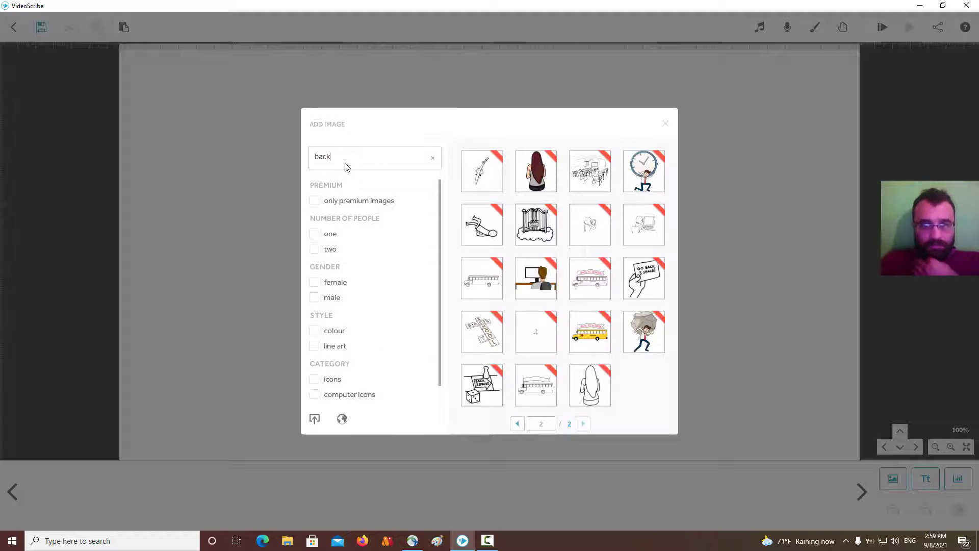
left_click(434, 158)
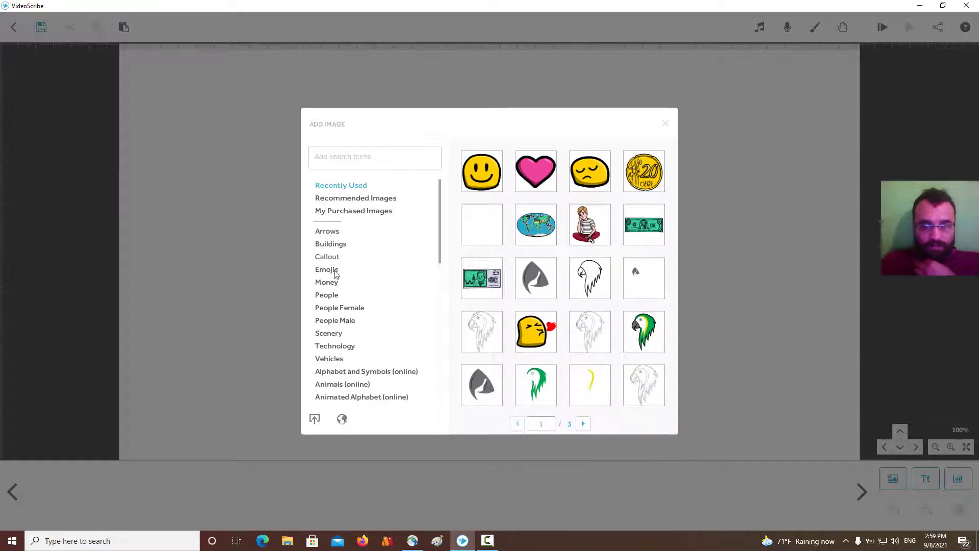
Look through the list of image categories, including the online ones, for a suitable scene
scroll(334, 313, "down", 8)
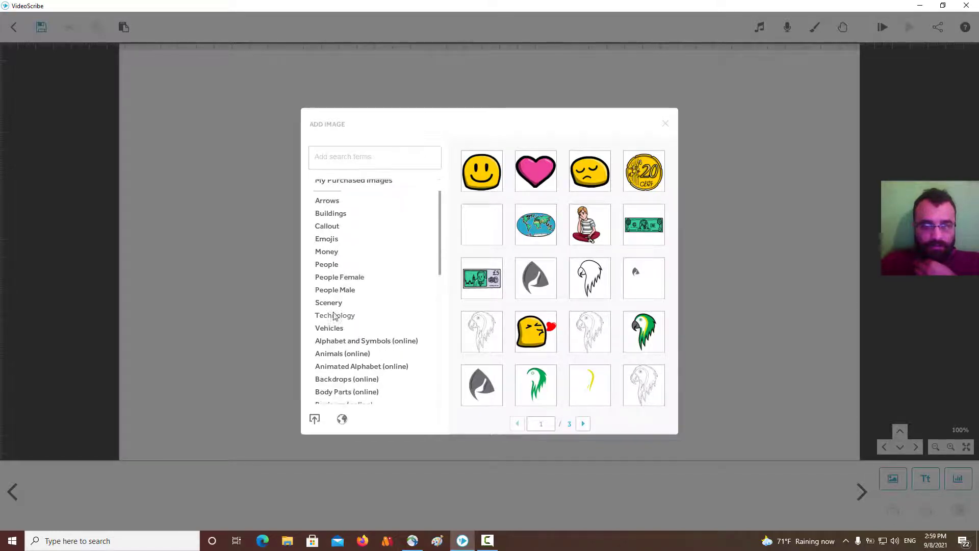
scroll(341, 381, "down", 8)
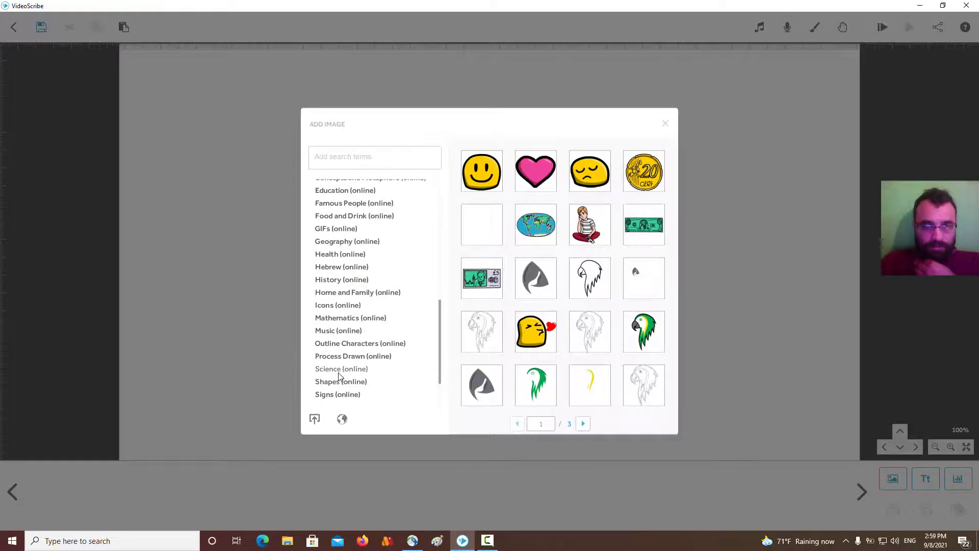
scroll(357, 397, "up", 6)
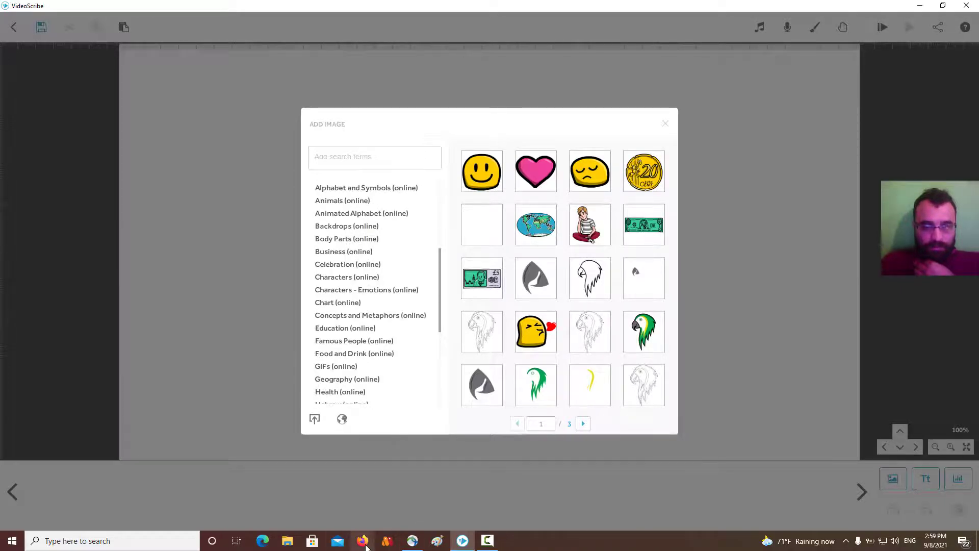
Switch to Firefox and search Google for "کوه به انگلیسی"
left_click(362, 540)
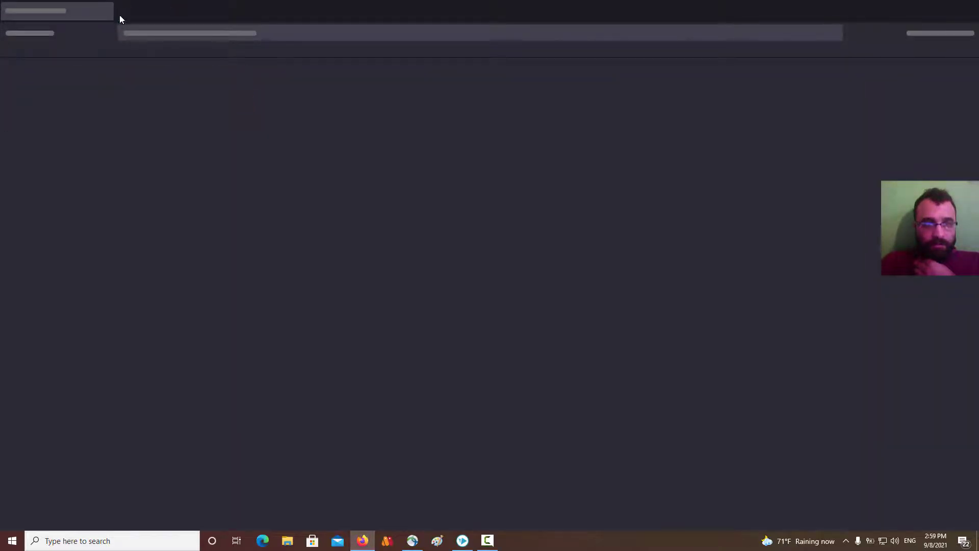
left_click(176, 33)
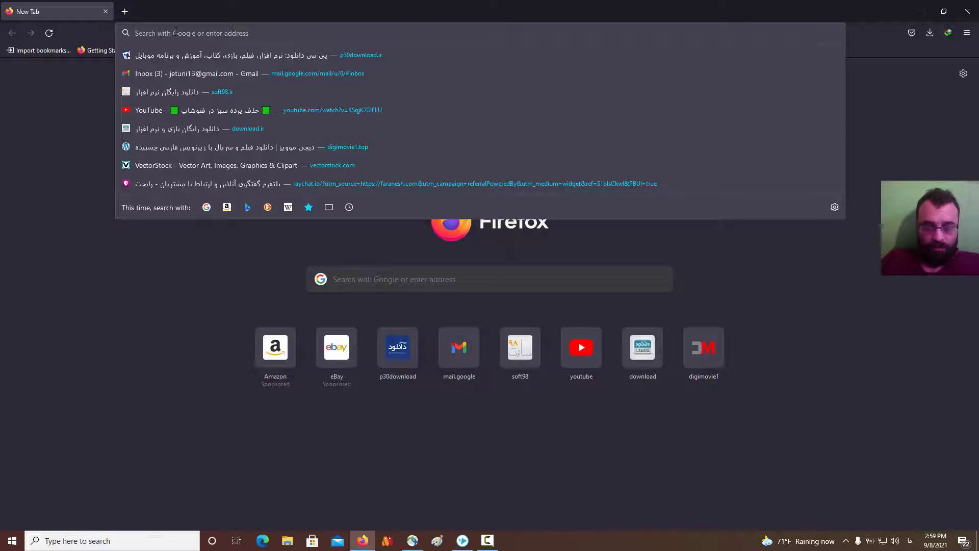
type("کوه به")
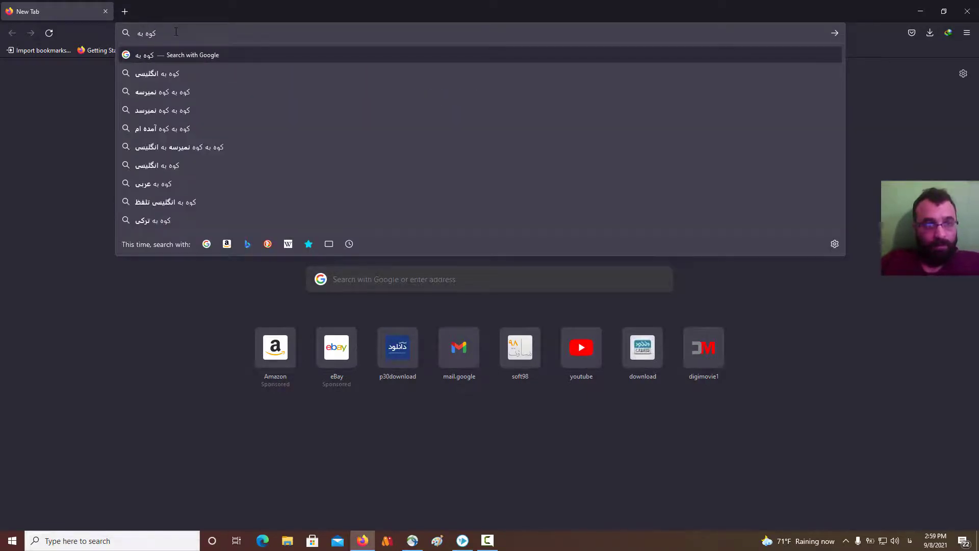
key("Down")
key("Return")
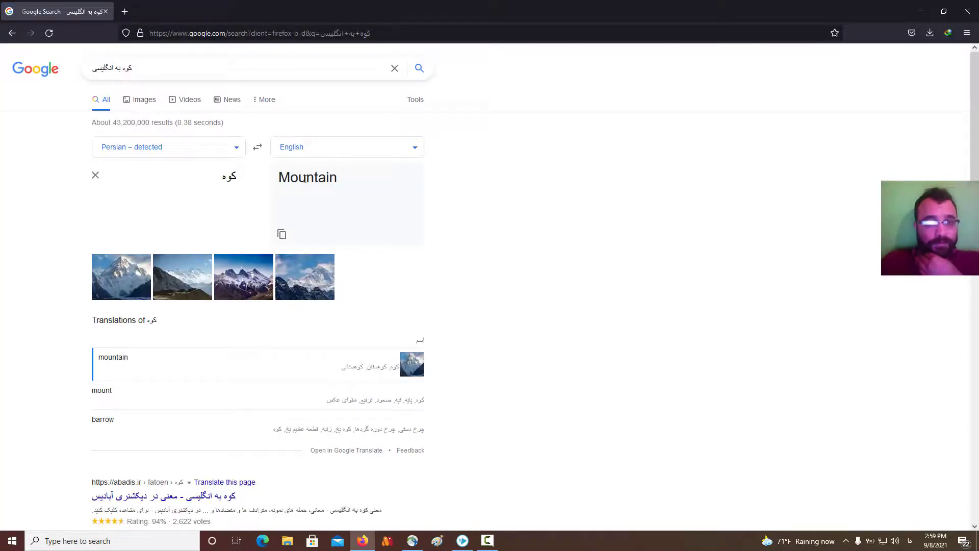
Copy the English word "Mountain" from the translation result
double_click(304, 179)
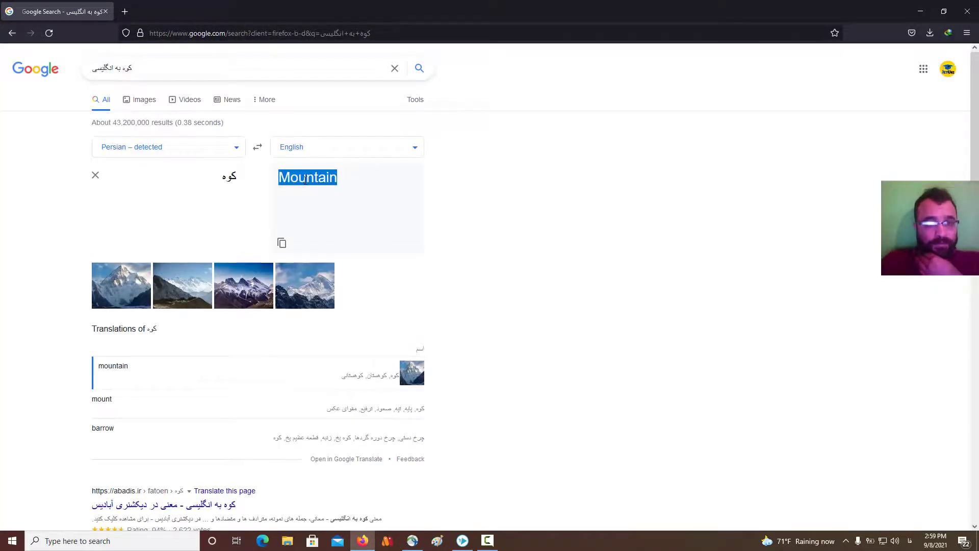
right_click(303, 177)
left_click(330, 200)
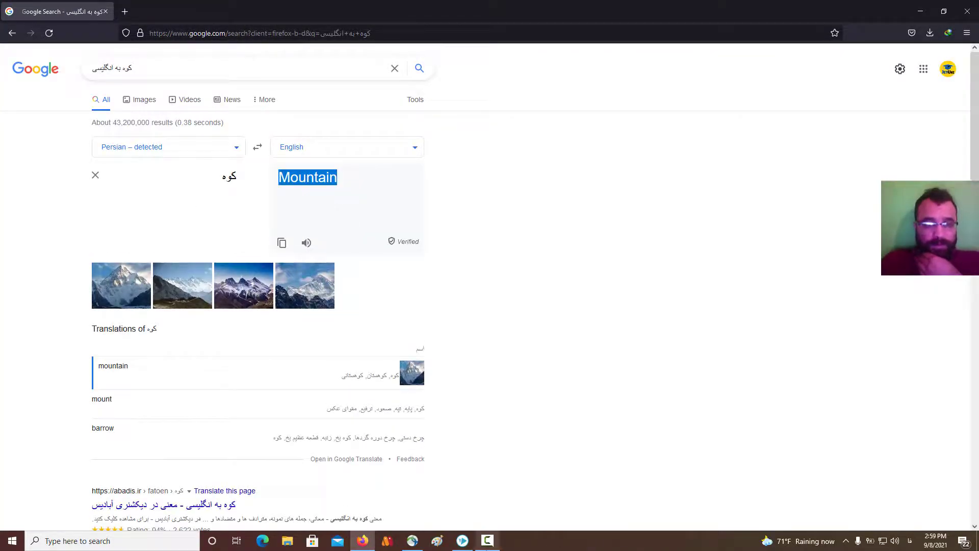
Switch back to VideoScribe and search the image library for the copied word "Mountain"
left_click(487, 543)
left_click(486, 548)
left_click(463, 542)
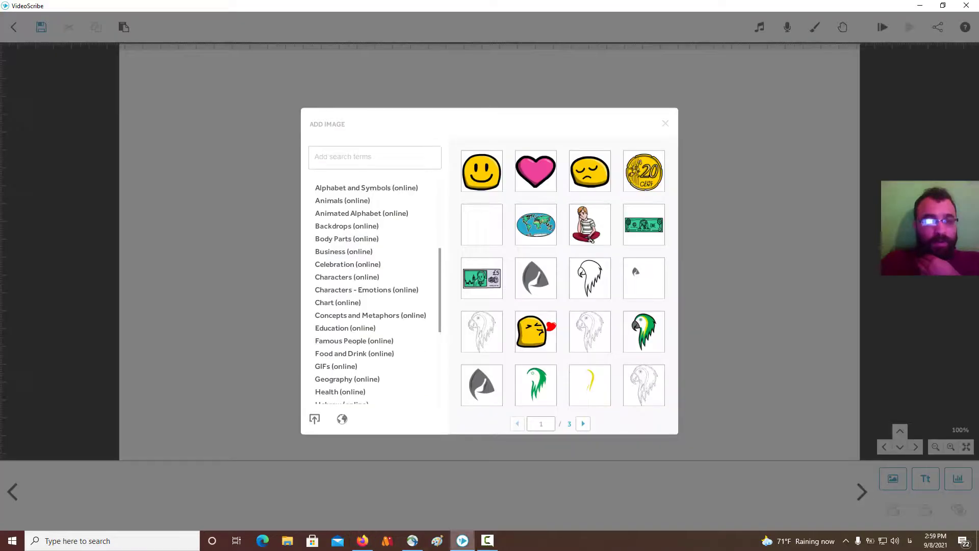
right_click(384, 166)
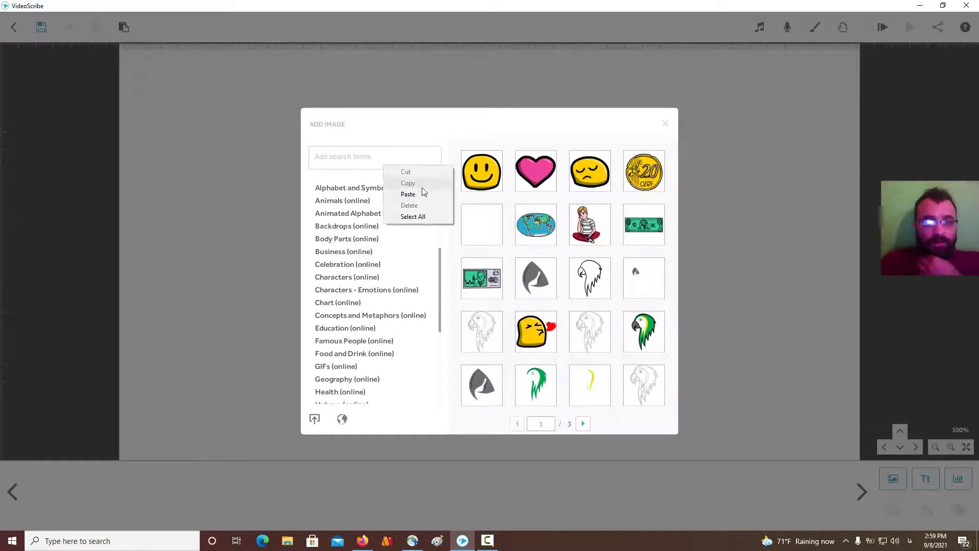
left_click(408, 194)
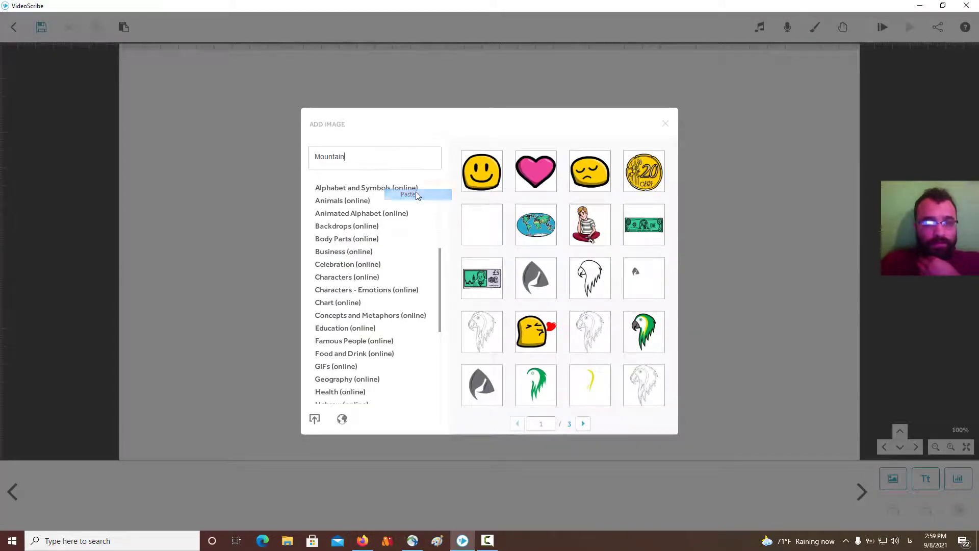
left_click(313, 416)
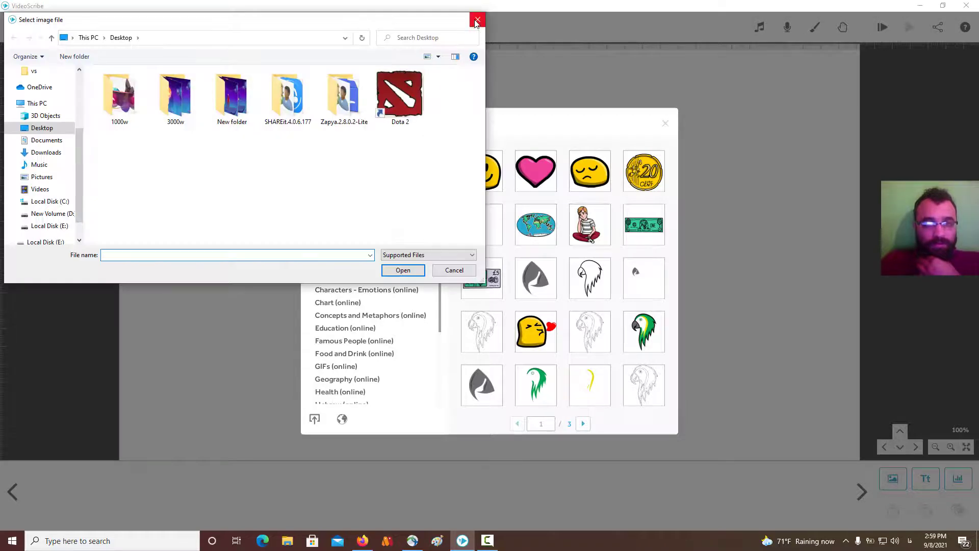
left_click(476, 21)
left_click(405, 155)
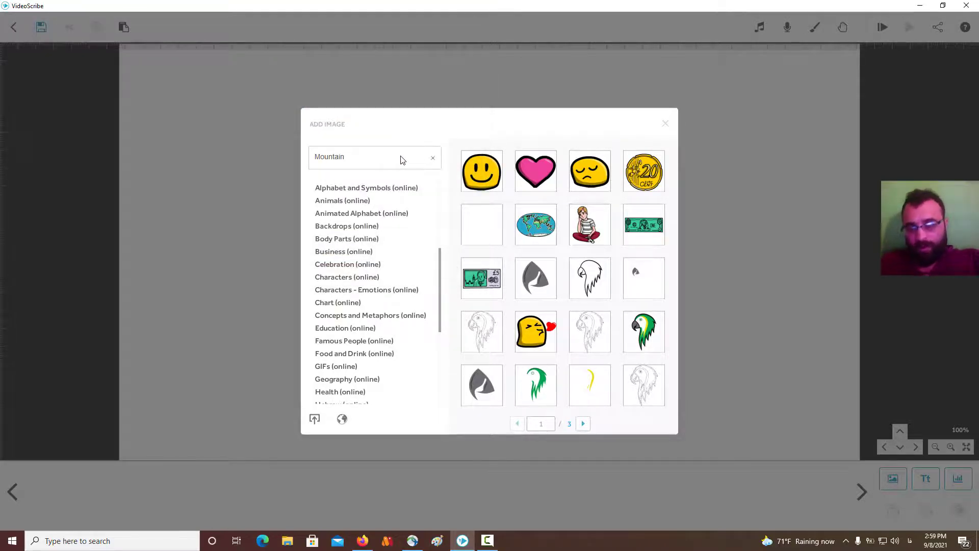
key("Return")
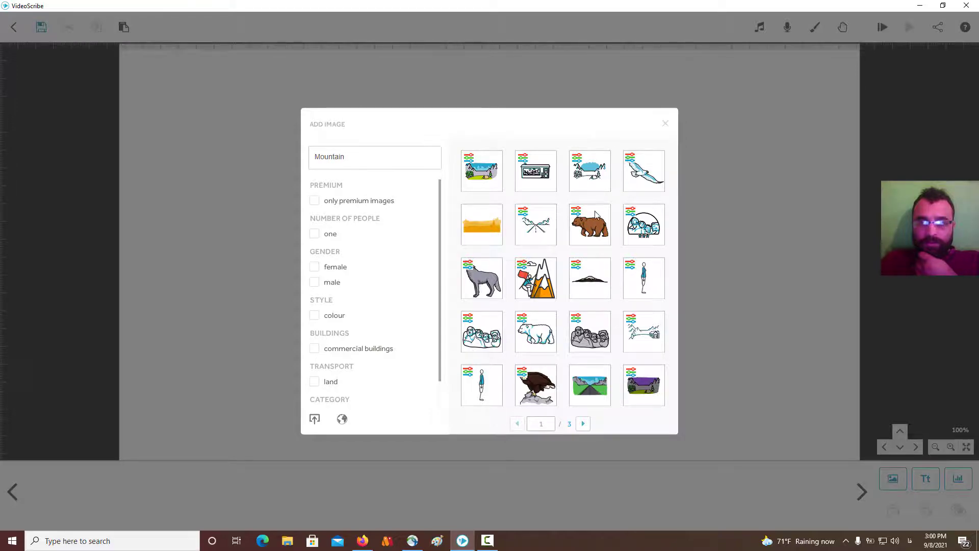
Add the blue and white mountain camping scene to the canvas and enlarge it to about twice its size
left_click(590, 168)
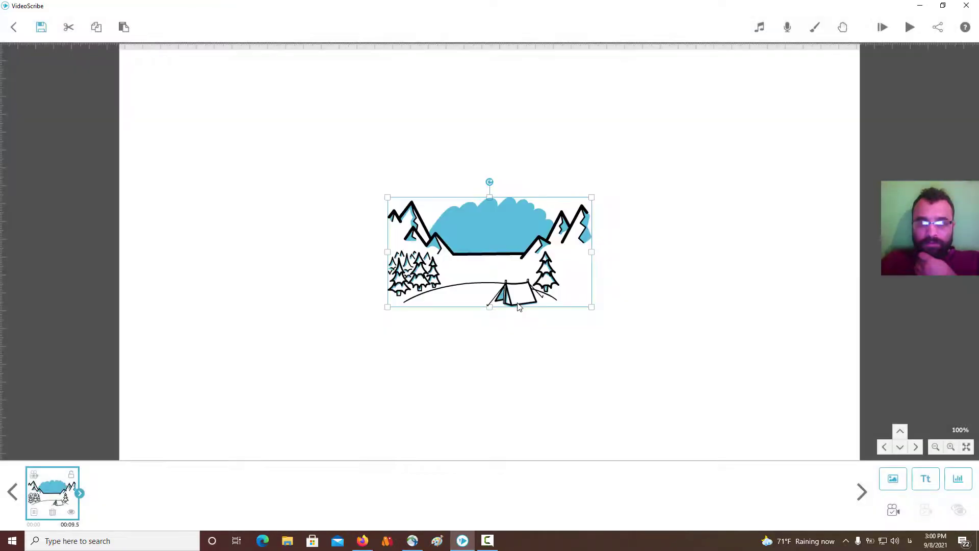
left_click_drag(592, 198, 694, 113)
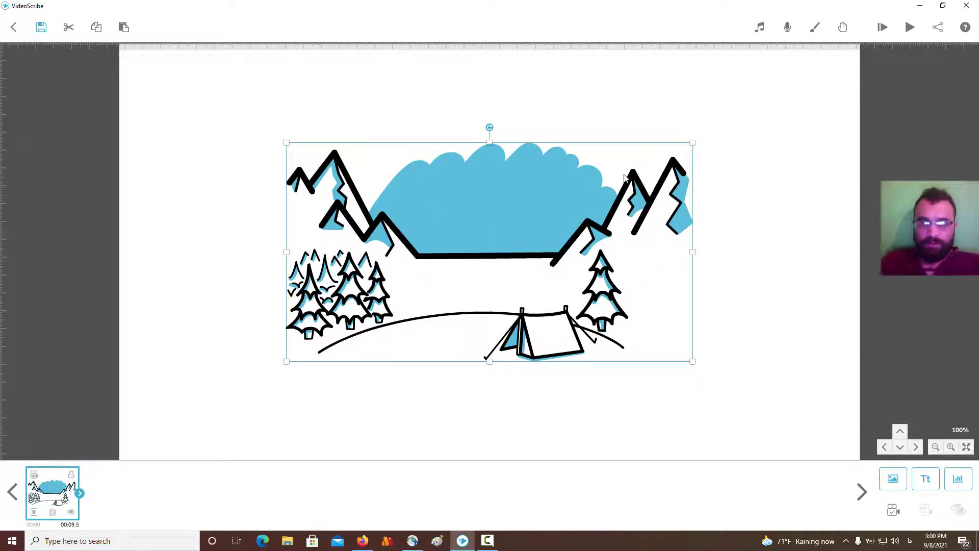
Set the scribe's background colour to light grey #d6d6d6
left_click(814, 27)
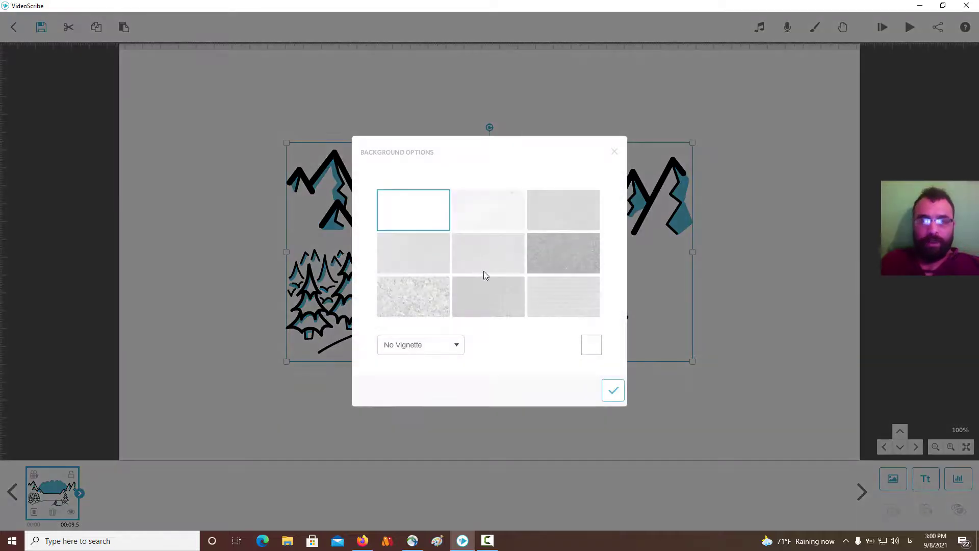
left_click(591, 345)
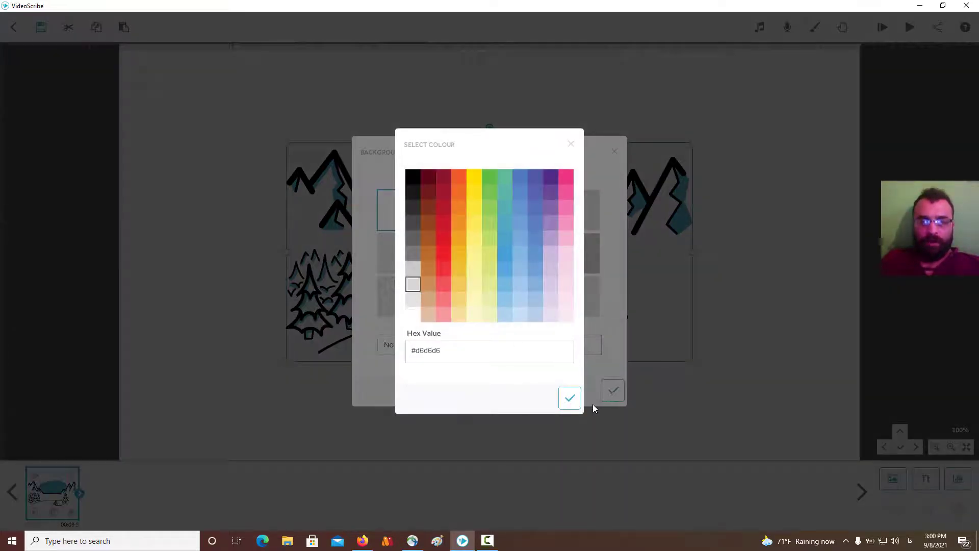
left_click(570, 397)
left_click(612, 392)
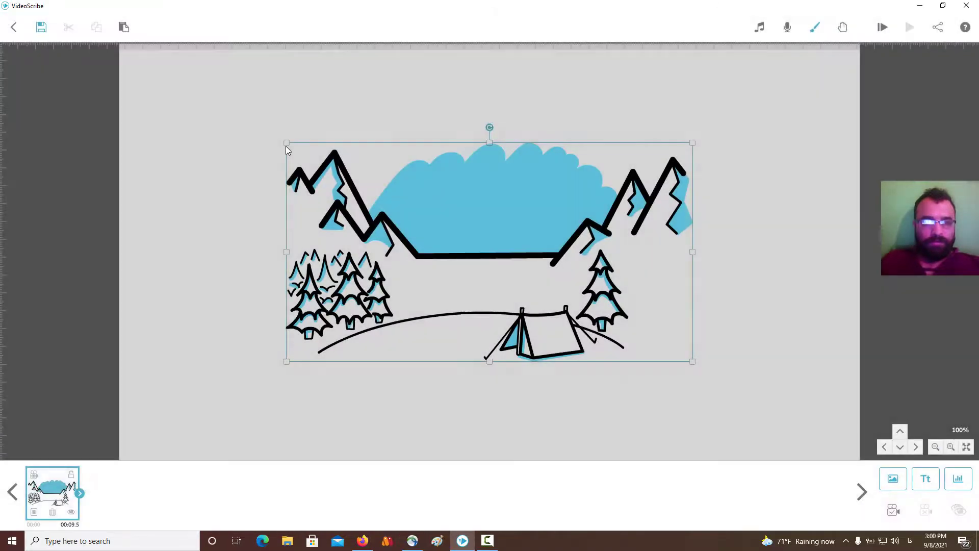
Shift the mountain scene slightly and enlarge it to fill most of the canvas, and preview its drawing from the start
left_click_drag(286, 146, 261, 129)
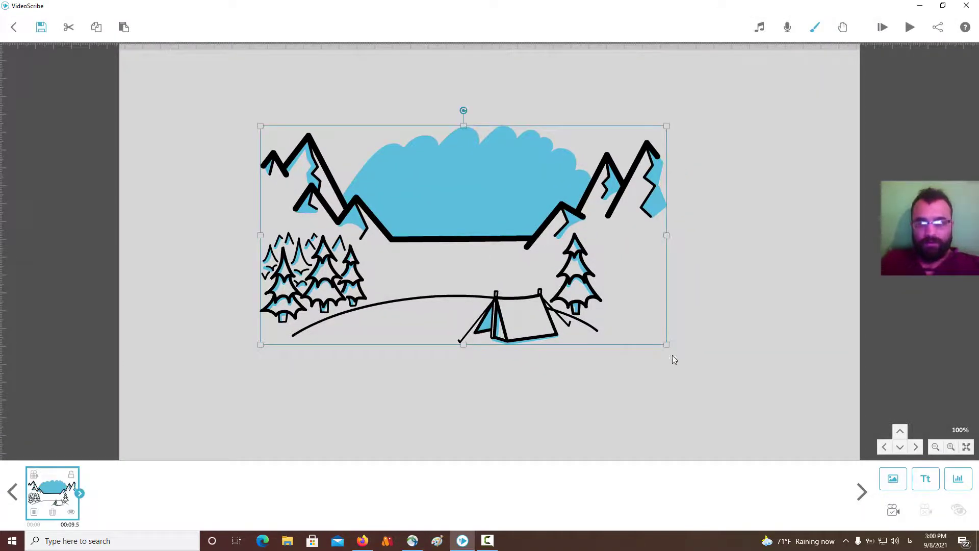
mouse_move(663, 342)
left_mouse_down()
mouse_move(741, 390)
mouse_move(775, 387)
left_mouse_up()
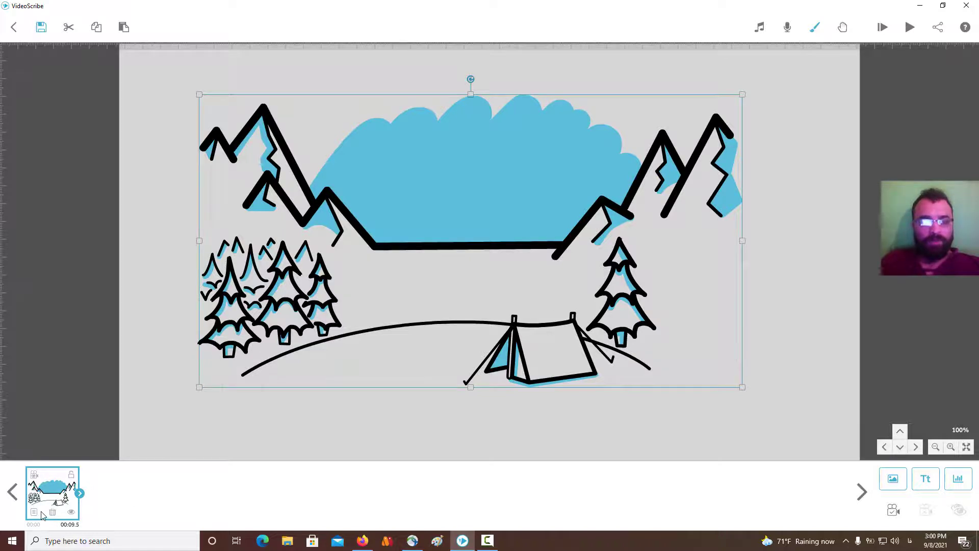
left_click(882, 27)
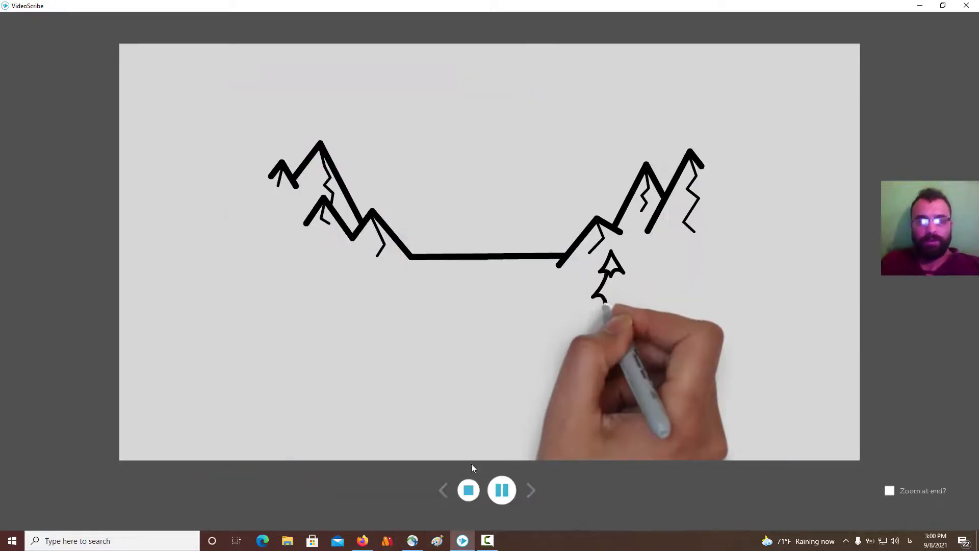
left_click(478, 492)
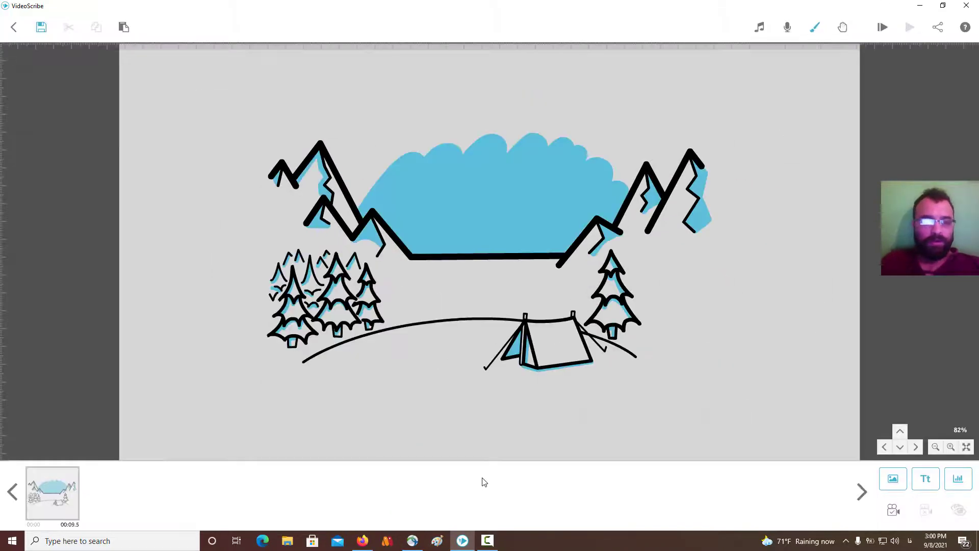
Set the mountain scene's Animate, Pause and Transition times to 0 seconds each
left_click(43, 508)
left_click(34, 511)
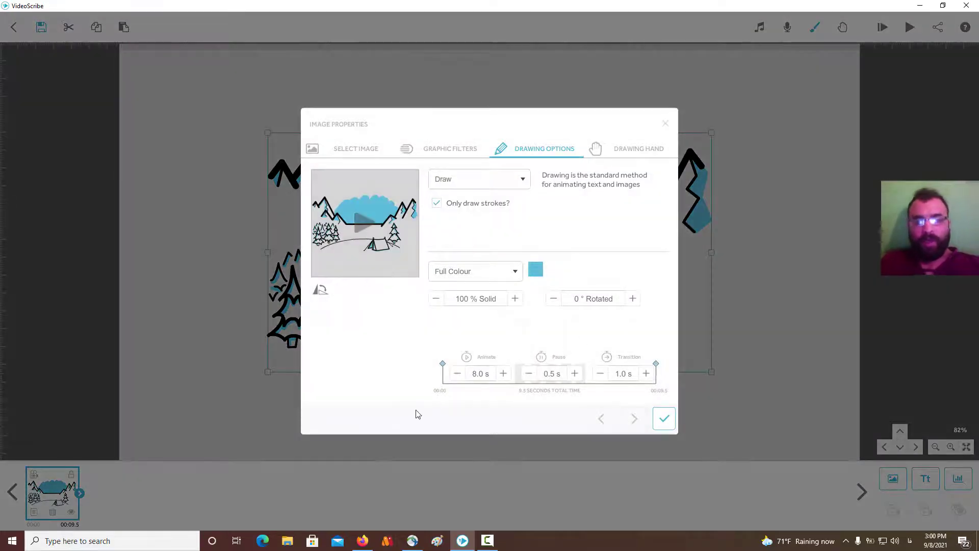
left_click(480, 375)
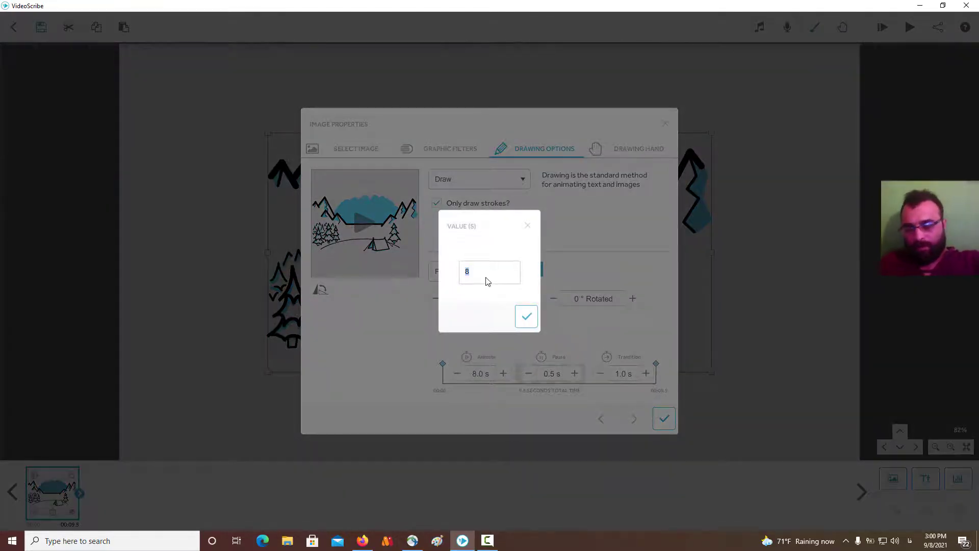
type("0")
left_click(526, 316)
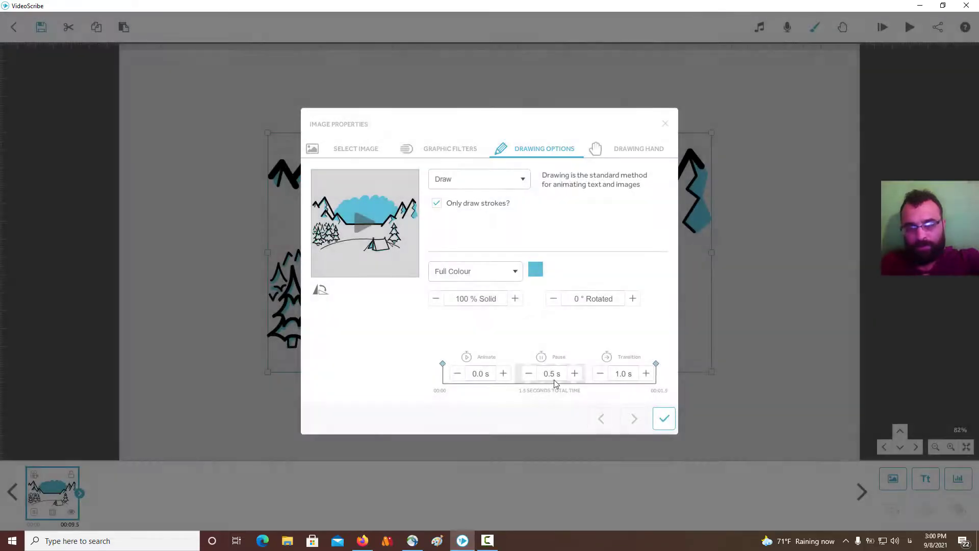
left_click(551, 373)
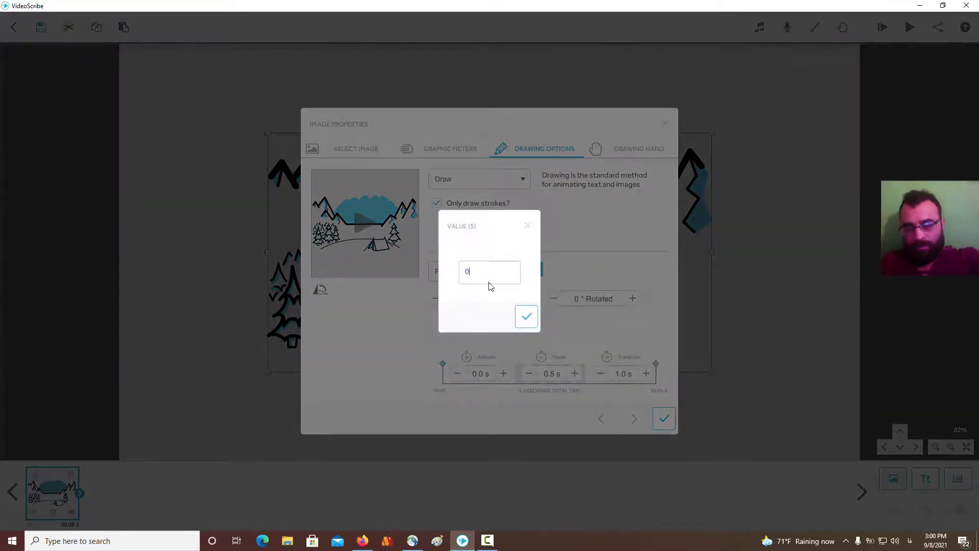
type("0")
left_click(525, 316)
left_click(623, 373)
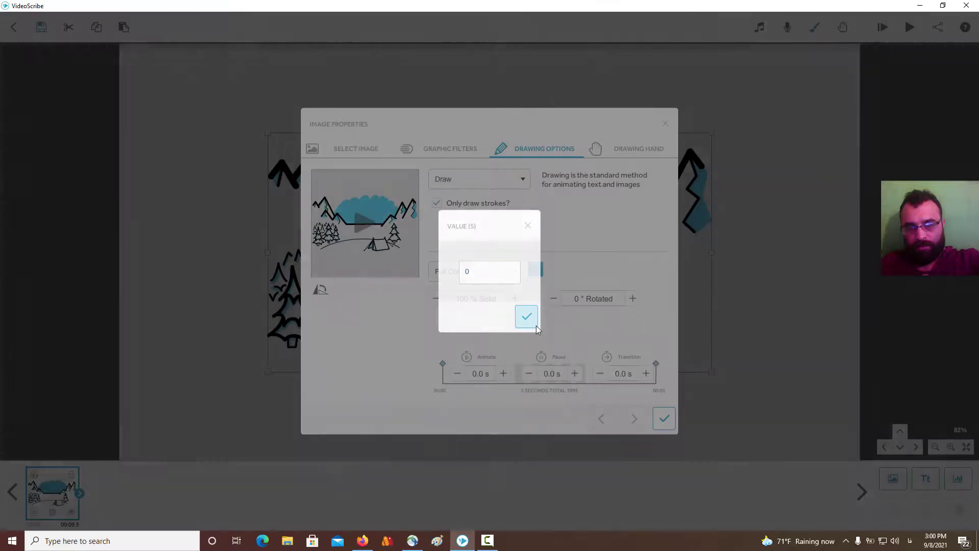
left_click(531, 318)
left_click(664, 418)
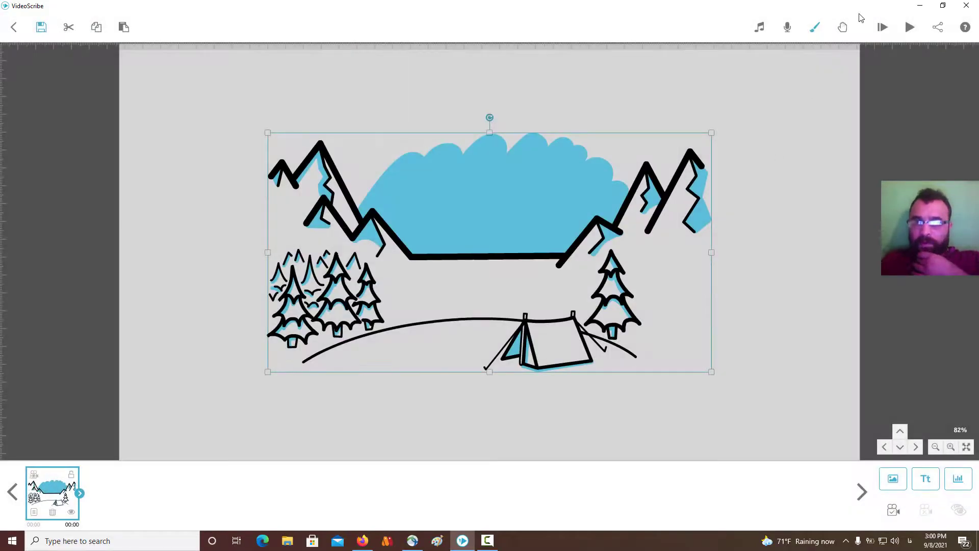
Preview the scribe from the start, and search the image library for "bird"
left_click(883, 27)
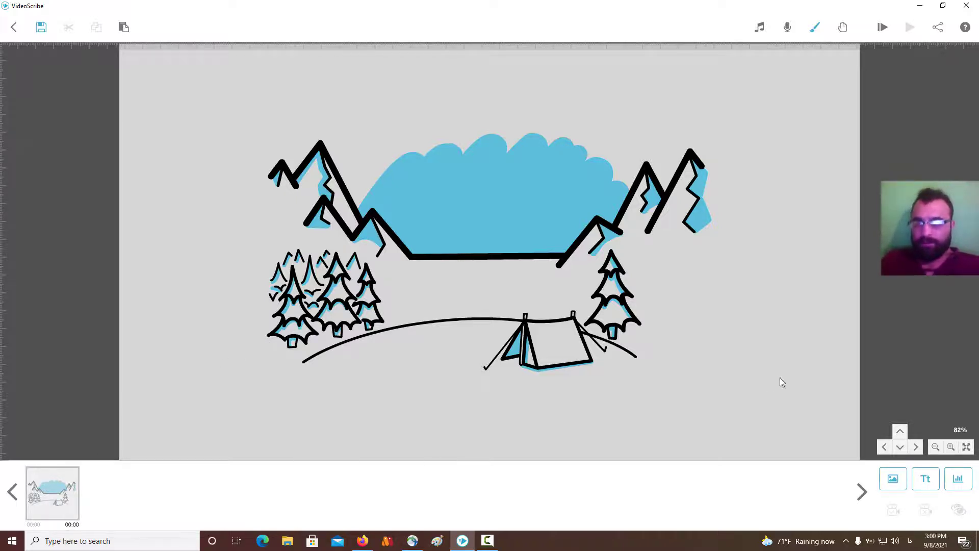
left_click(892, 479)
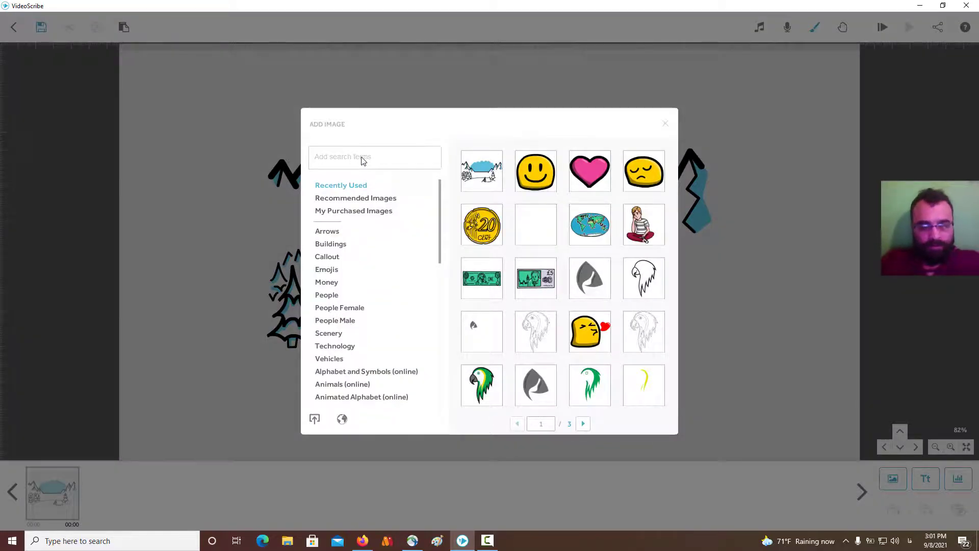
type("نه")
key("BackSpace")
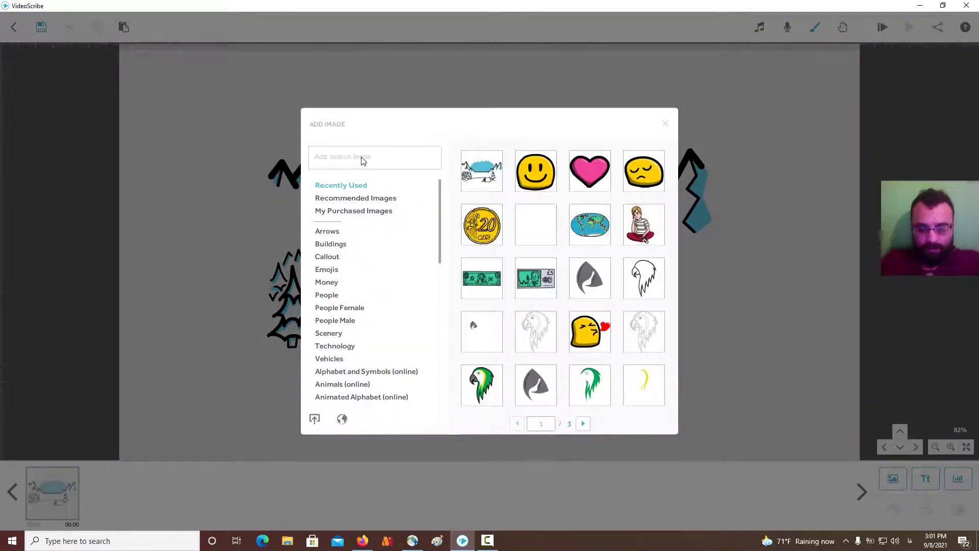
type("bi")
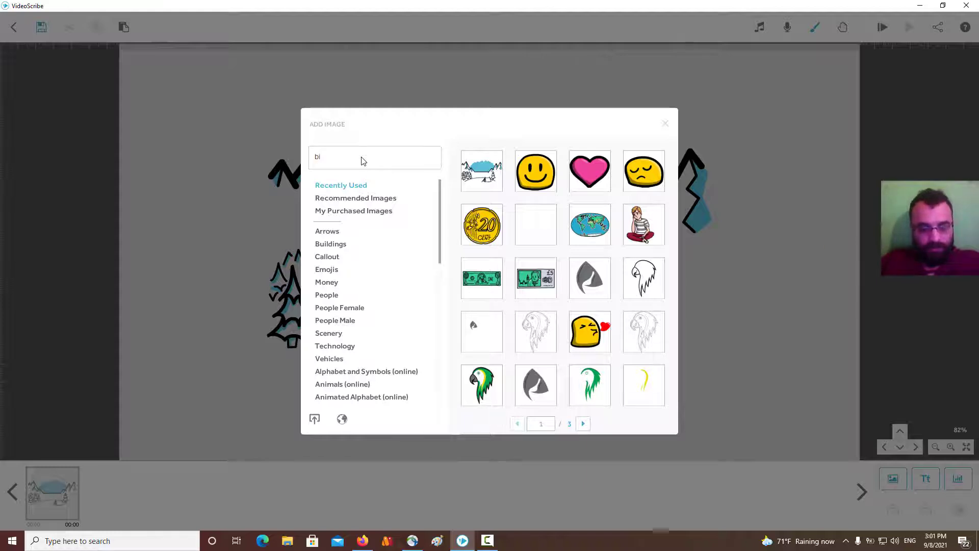
type("rd")
key("Return")
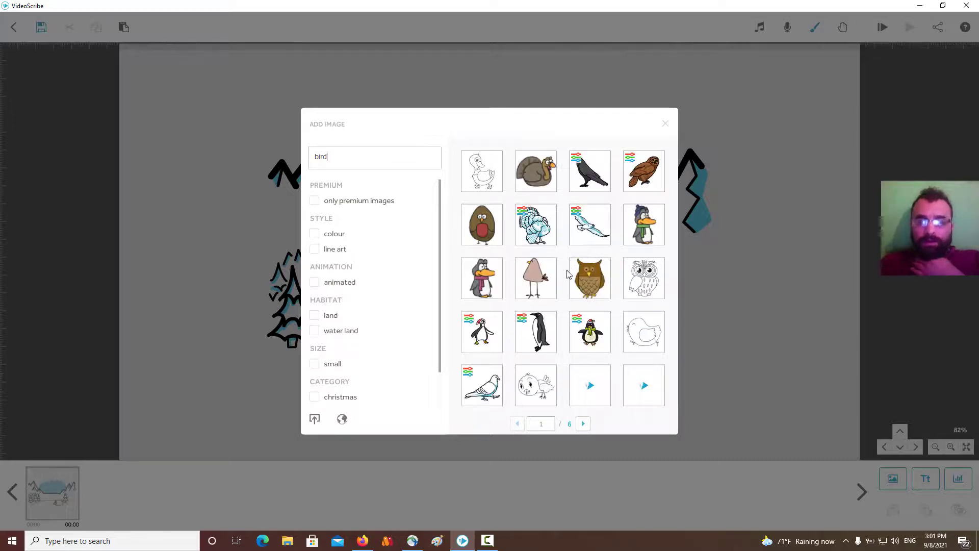
Browse all pages of the bird results, inspect the Baby and Stork image's details, and return to the first page
left_click(584, 425)
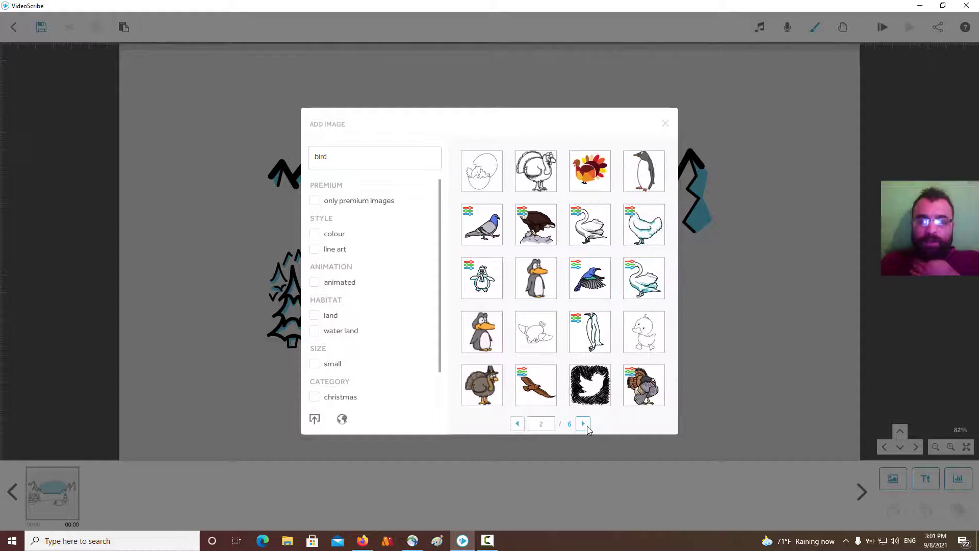
left_click(584, 425)
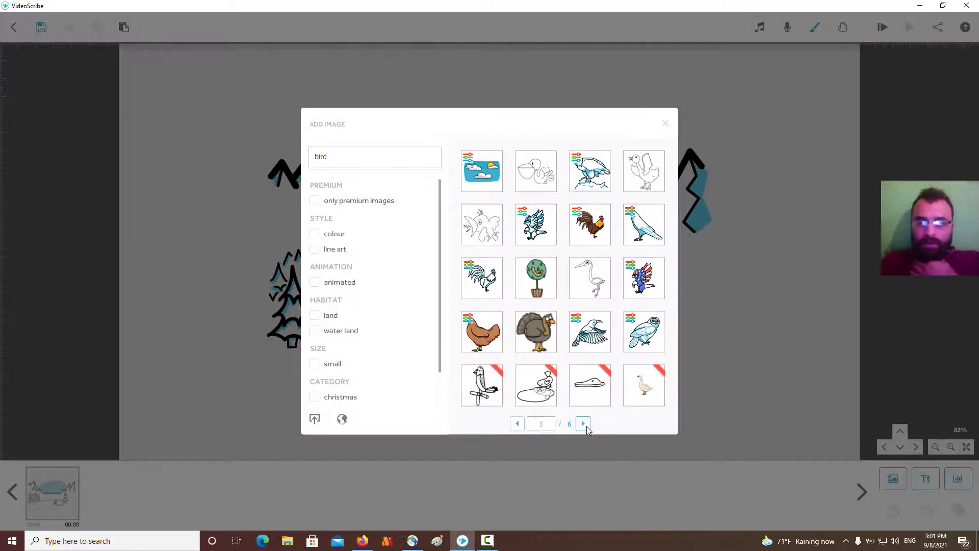
left_click(585, 426)
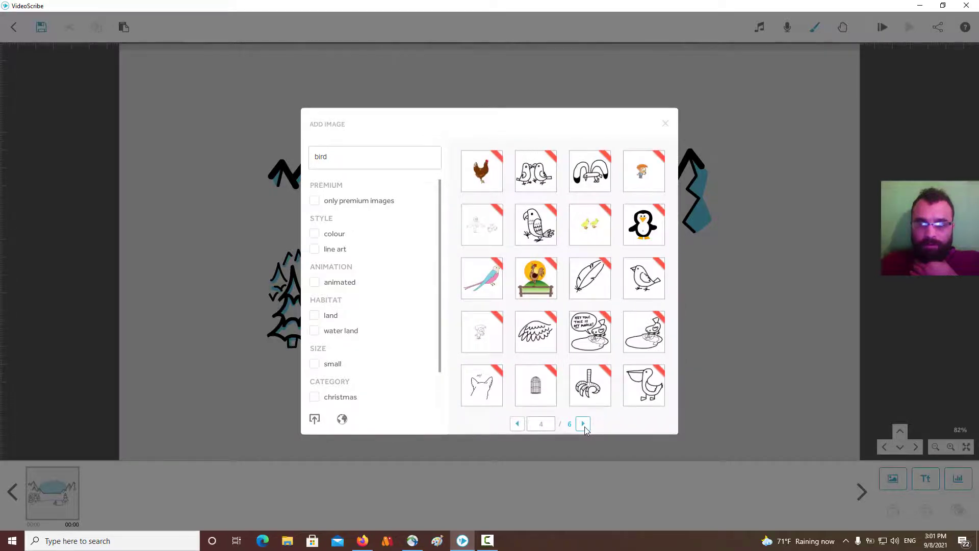
left_click(584, 425)
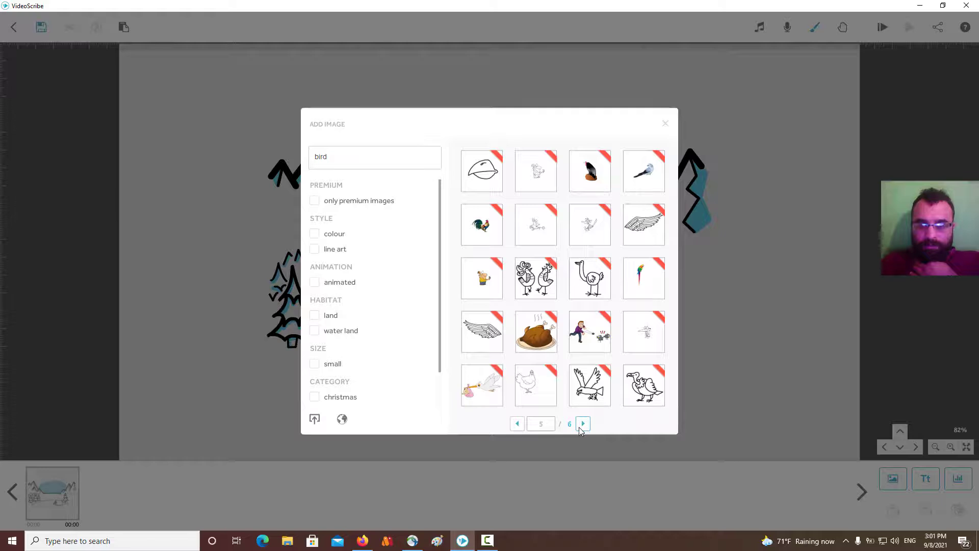
left_click(484, 397)
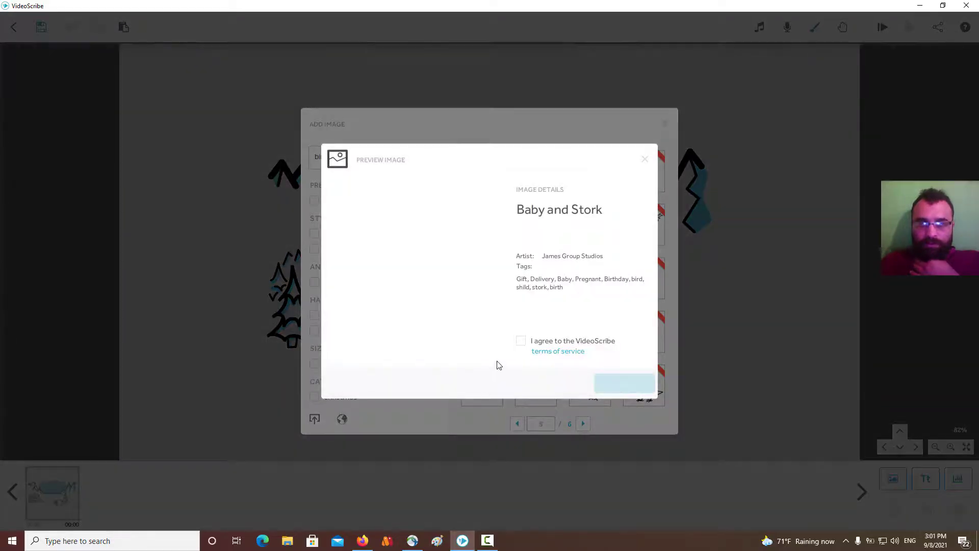
left_click(645, 160)
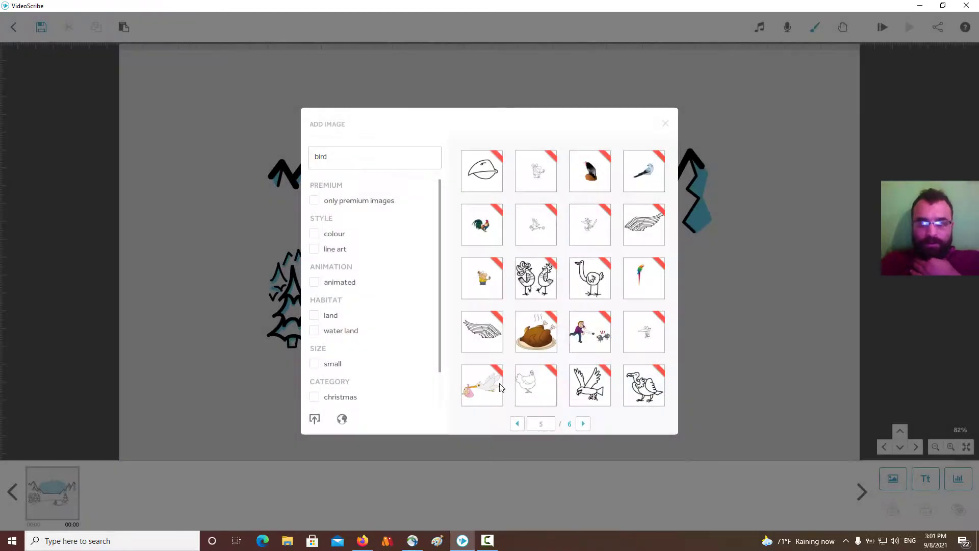
left_click(475, 386)
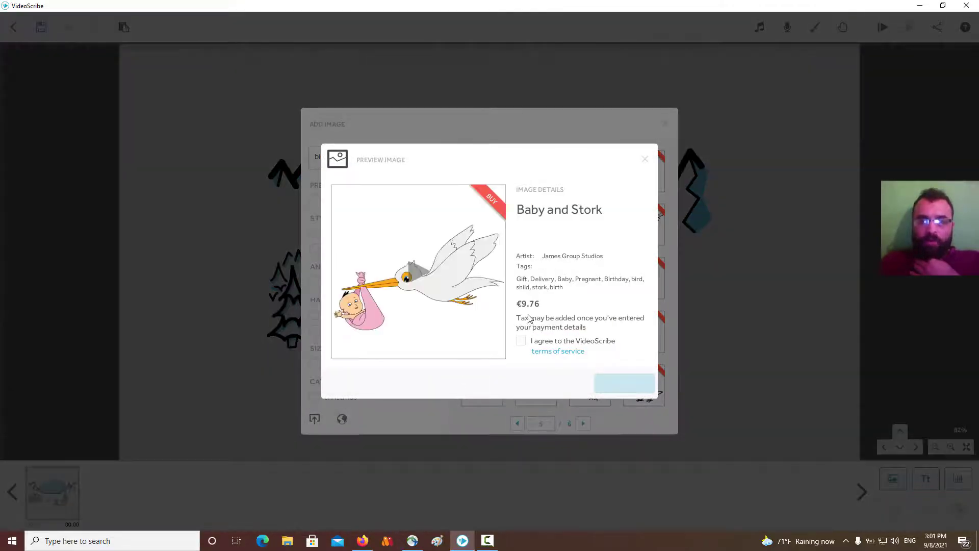
left_click(645, 161)
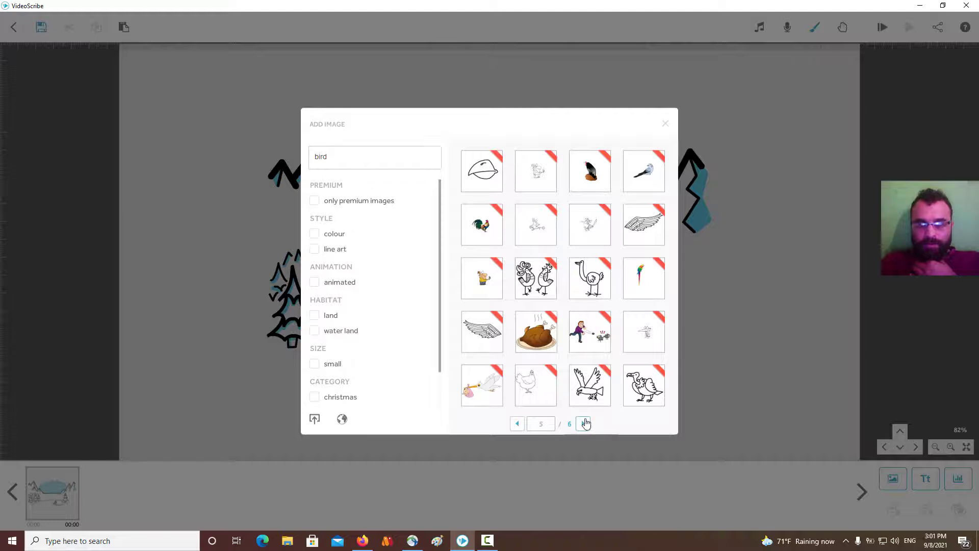
left_click(583, 423)
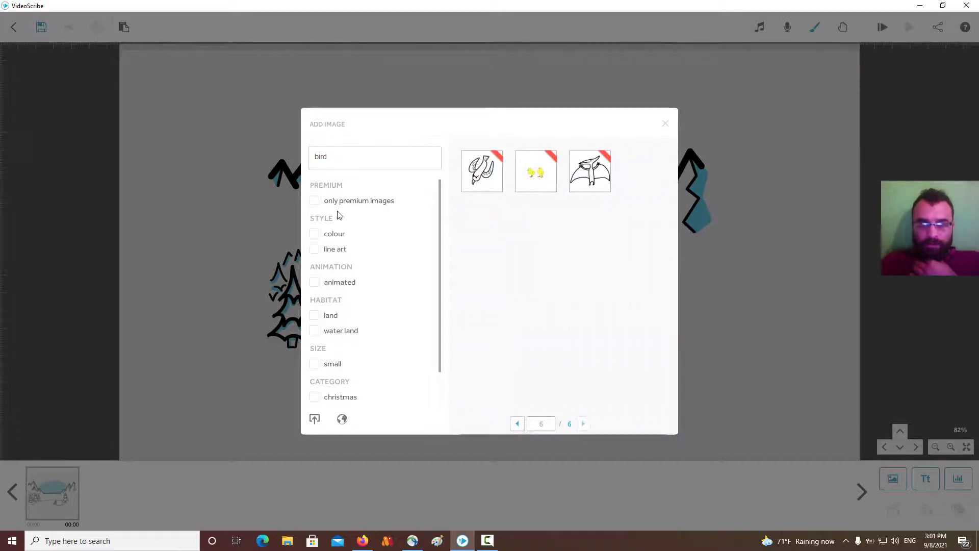
left_click(518, 423)
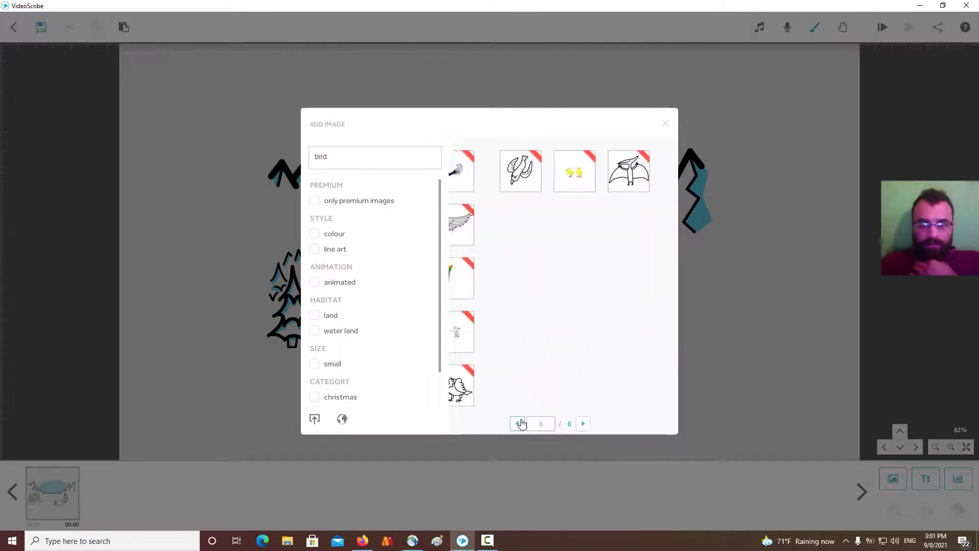
left_click(518, 423)
left_click(518, 423)
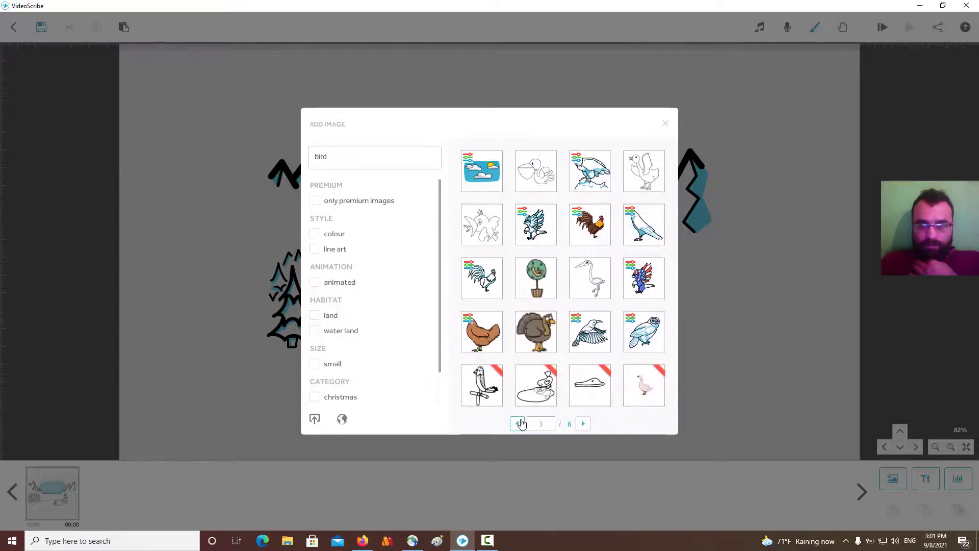
left_click(518, 423)
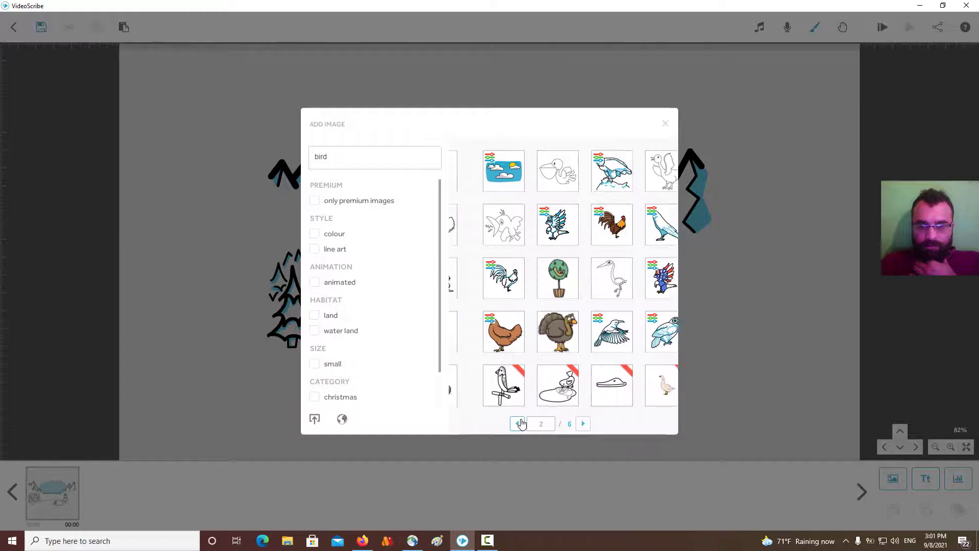
left_click(518, 423)
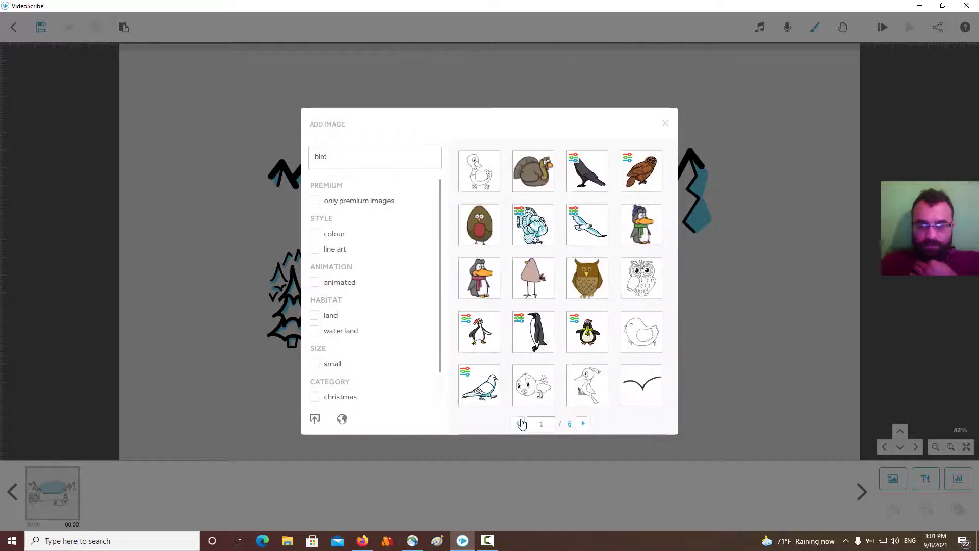
Switch to Firefox, translate the Persian word "تکشاخ" into English with Google's translator, and copy the translation
double_click(366, 158)
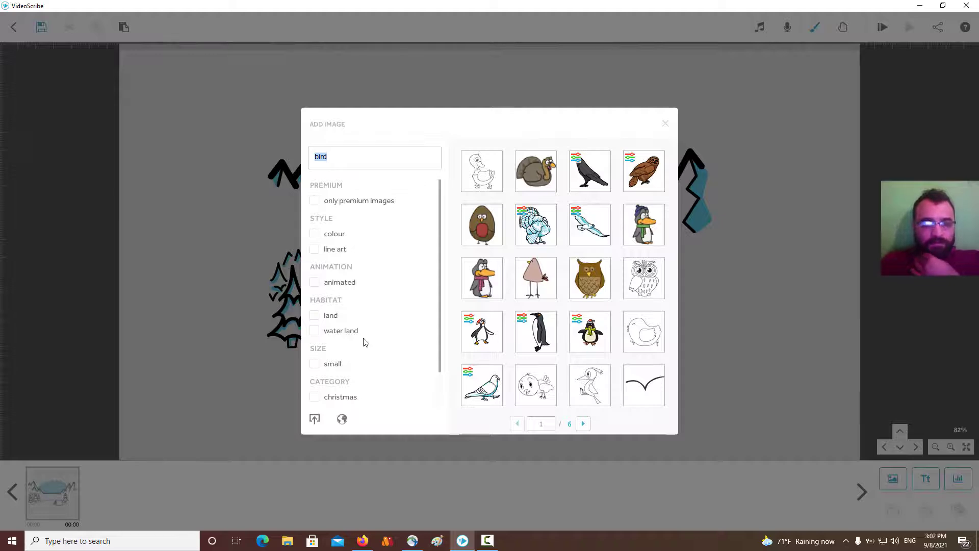
left_click(363, 540)
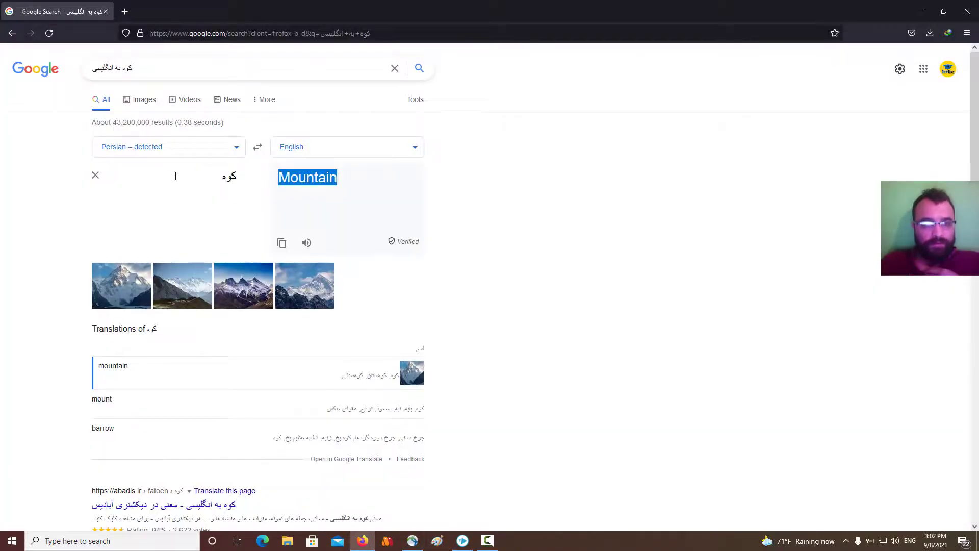
left_click(257, 148)
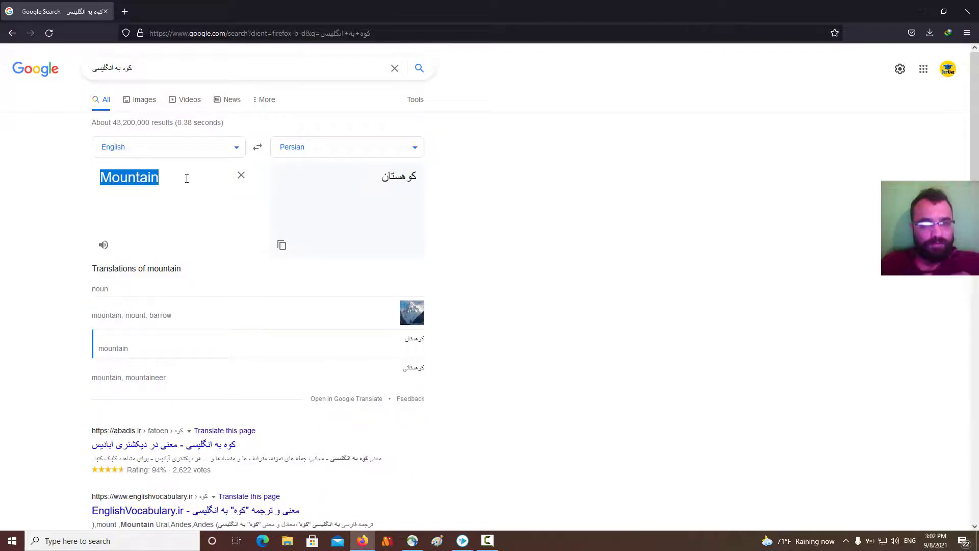
left_click(262, 166)
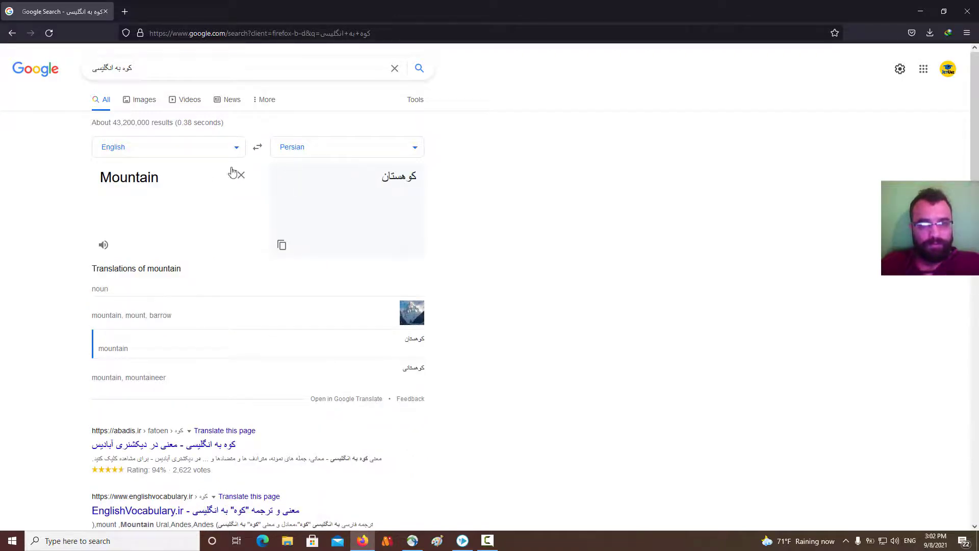
left_click(257, 147)
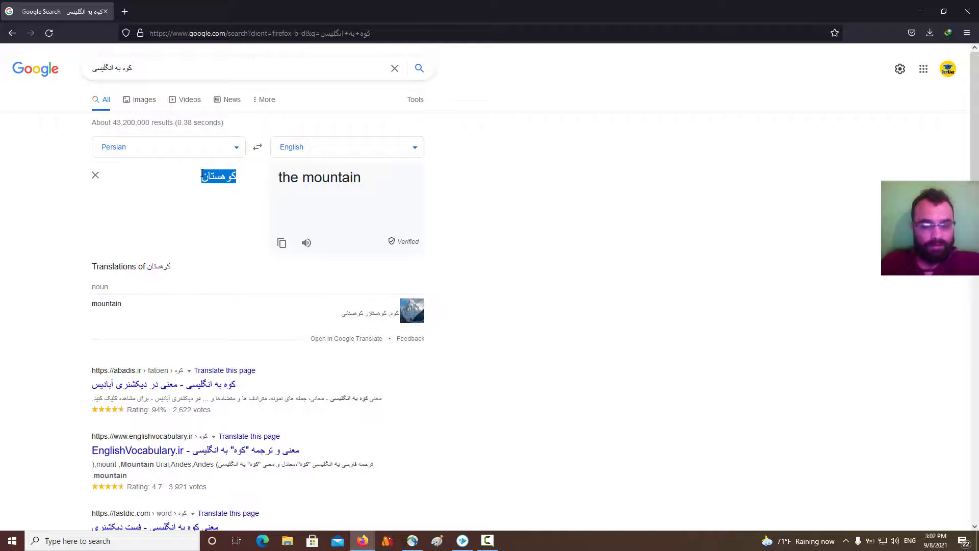
key("BackSpace")
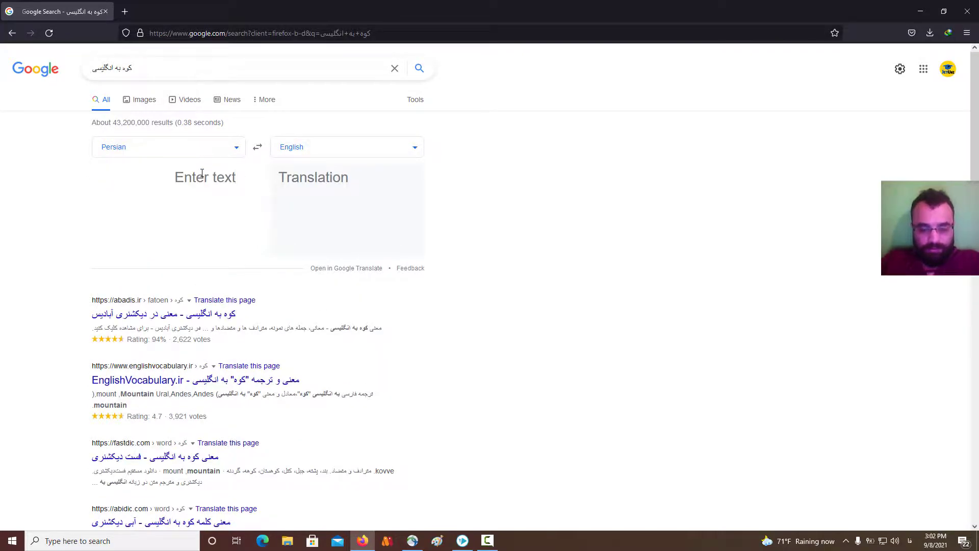
type("تک")
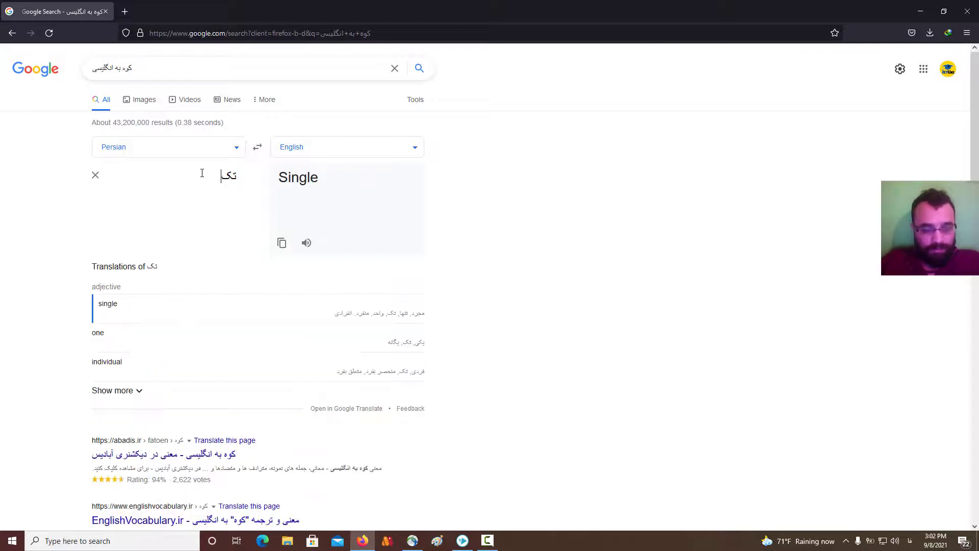
type("شاخ")
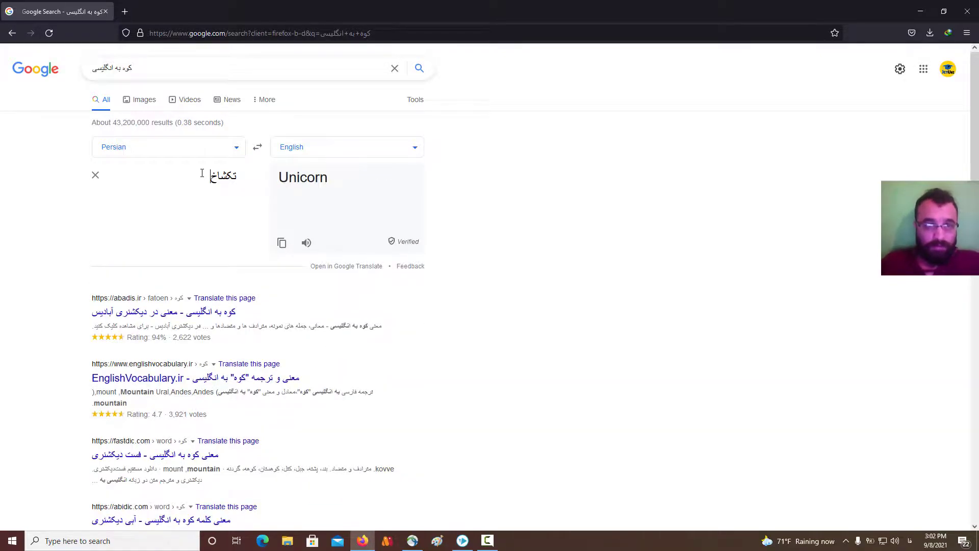
double_click(301, 177)
right_click(281, 179)
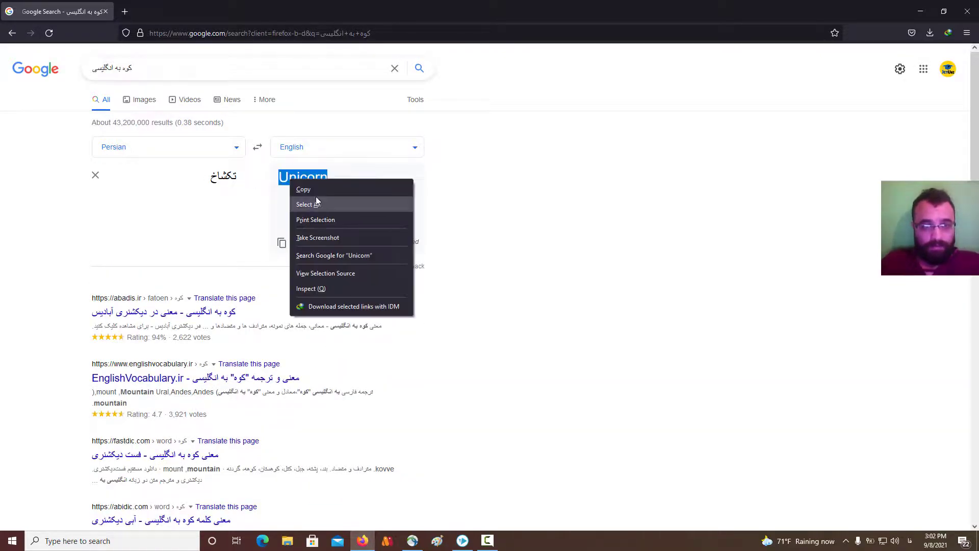
left_click(306, 188)
Return to VideoScribe and replace the image library's search term with the copied word "Unicorn"
left_click(462, 541)
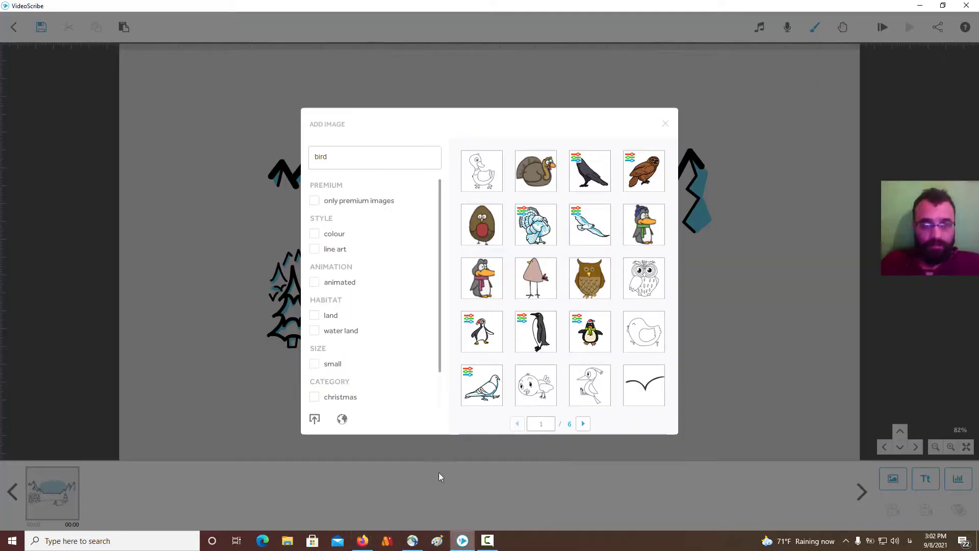
right_click(361, 158)
left_click(390, 186)
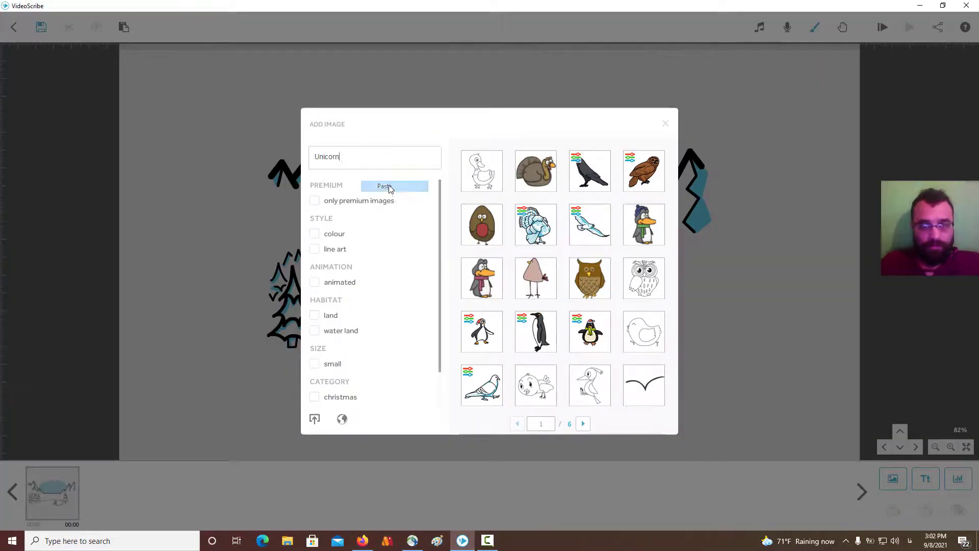
key("Return")
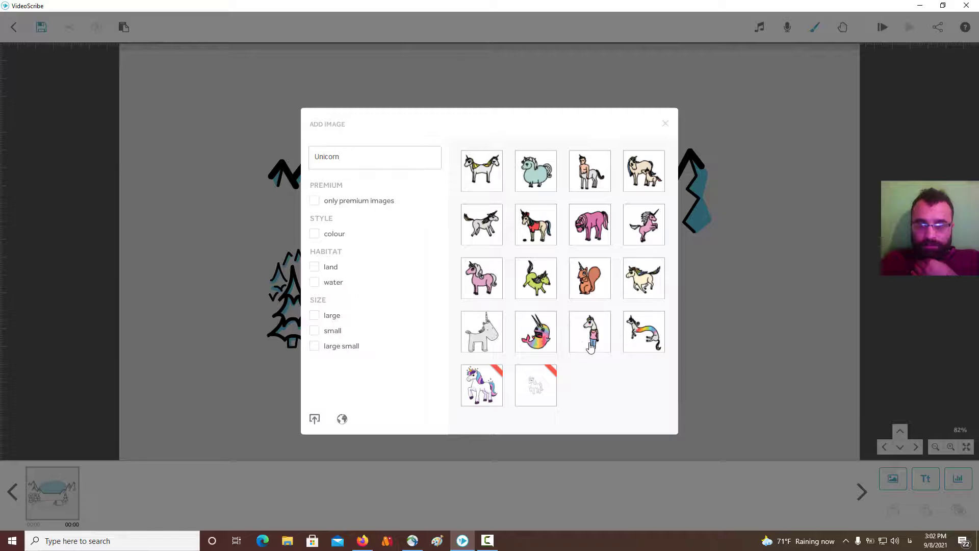
Try the rainbow-bodied unicorn image on the mountain scene, and delete it from the canvas
left_click(638, 336)
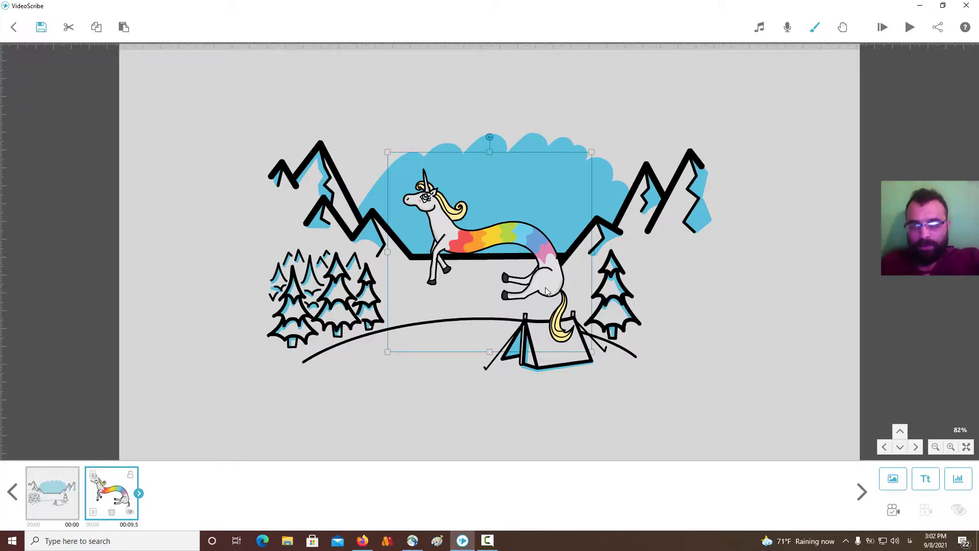
key("Delete")
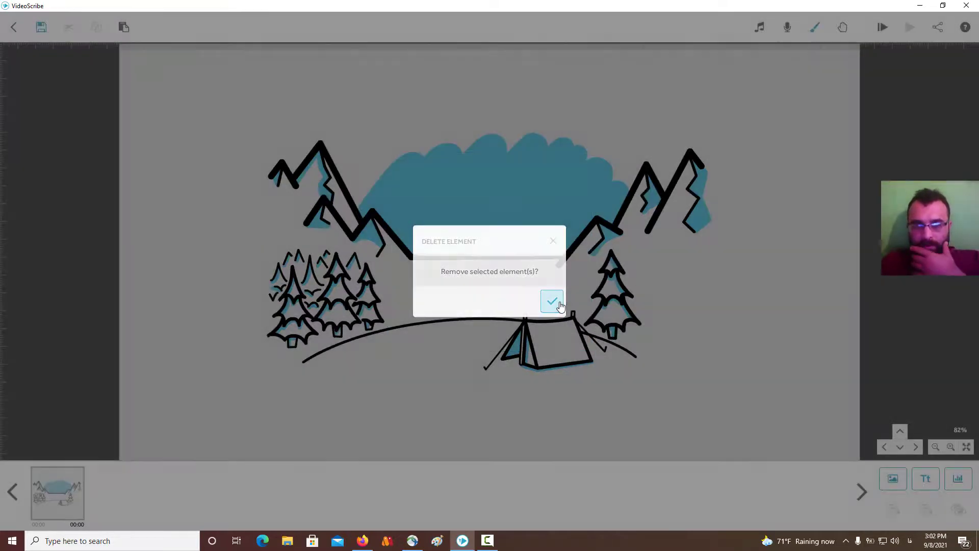
left_click(552, 301)
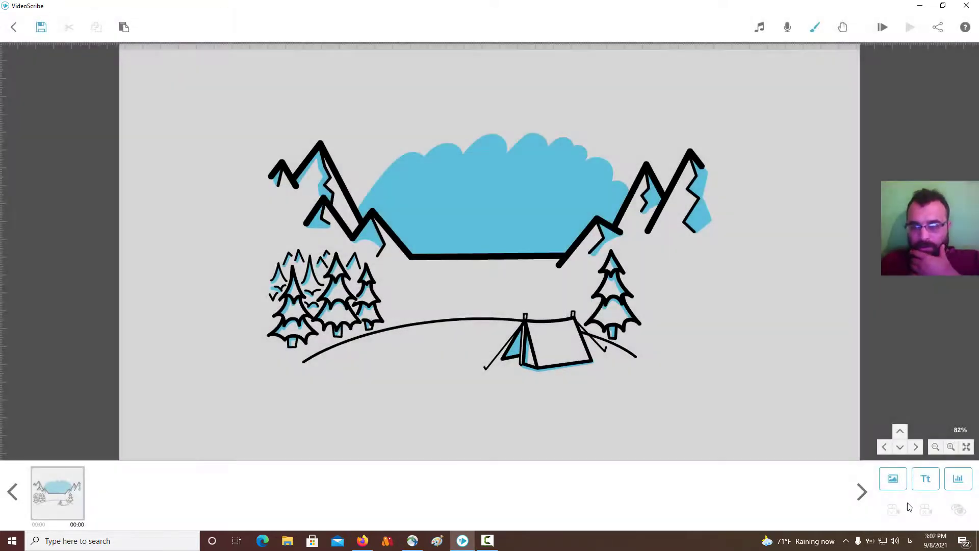
Search the image library for "Unicorn" and add the galloping cream unicorn with the rainbow mane to the mountain scene
left_click(893, 478)
right_click(419, 162)
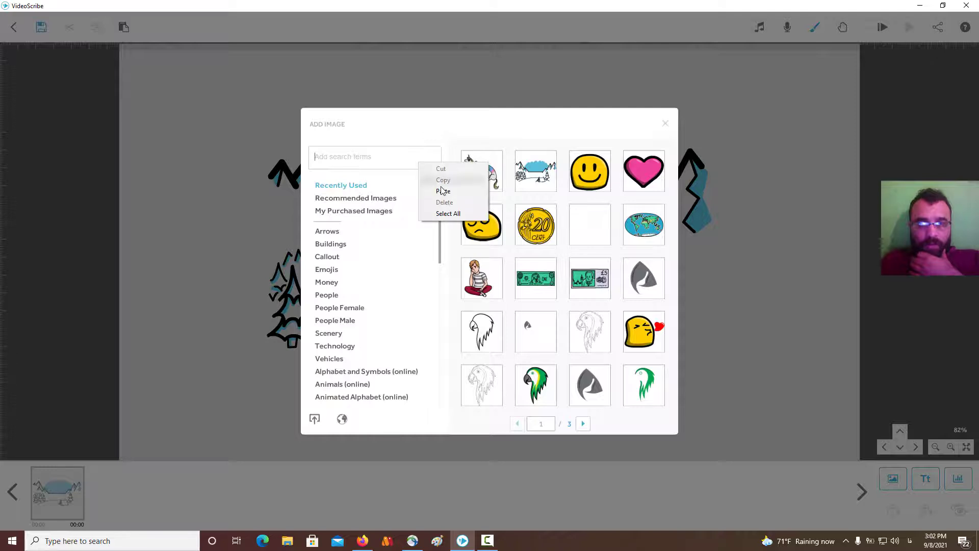
left_click(444, 191)
key("Return")
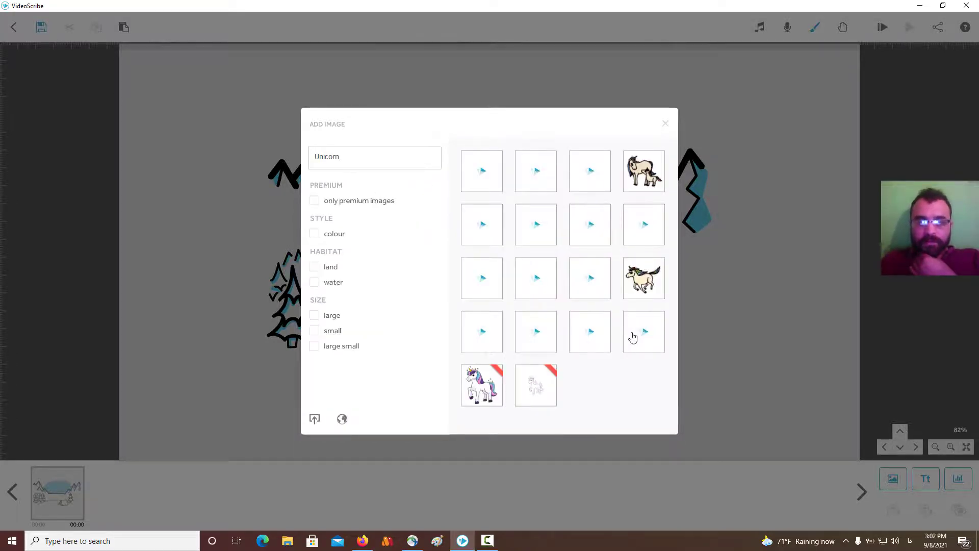
left_click(644, 285)
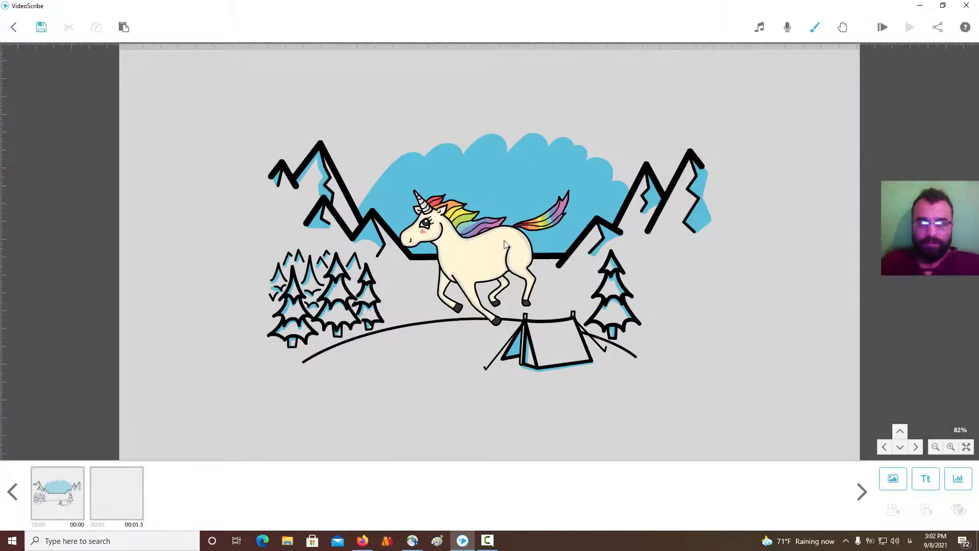
Shrink the unicorn to a tiny figure and place it between the two peaks on the right of the scene
left_click(496, 255)
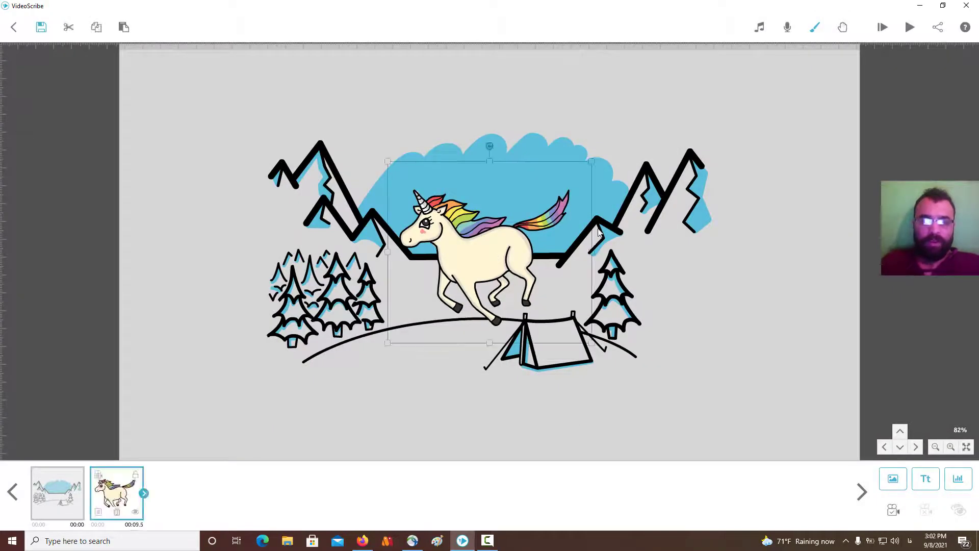
left_click_drag(591, 164, 674, 161)
left_click(661, 174)
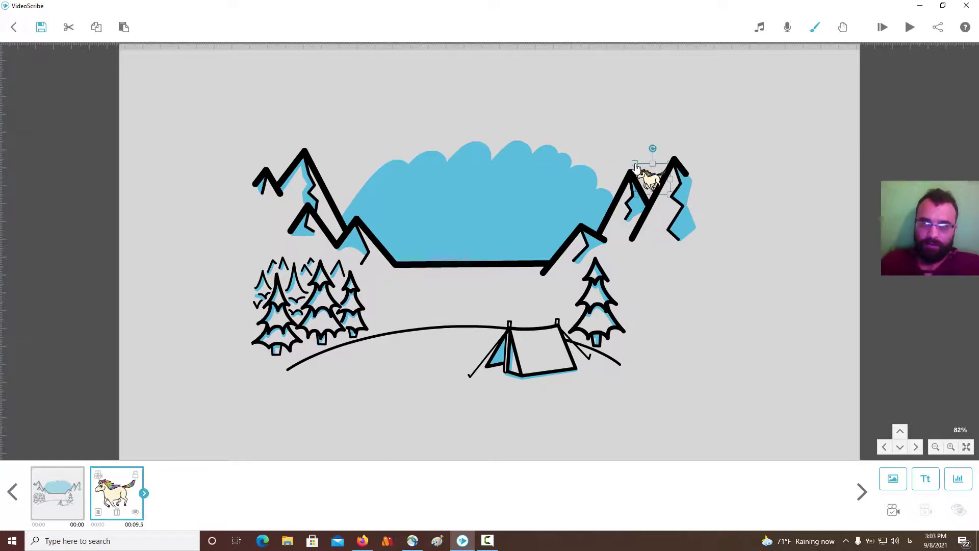
left_click_drag(636, 163, 651, 168)
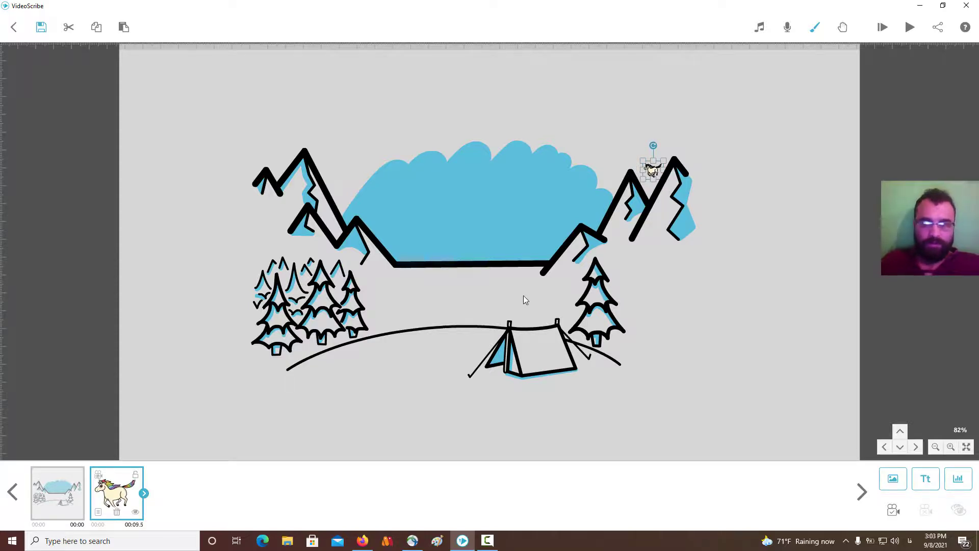
Make two copies of the tiny unicorn, and move one to the centre of the scene above the tent, enlarged
left_click(96, 31)
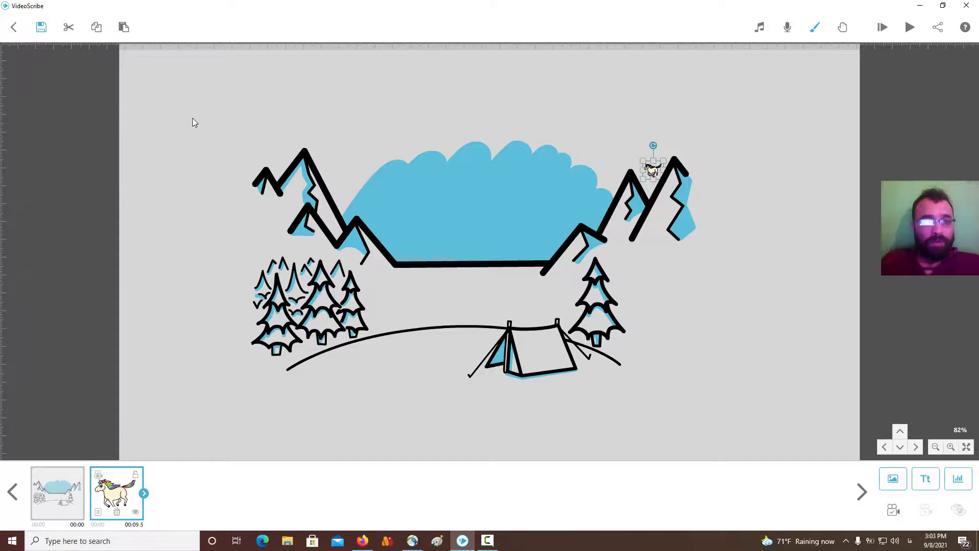
left_click(124, 27)
left_click(125, 28)
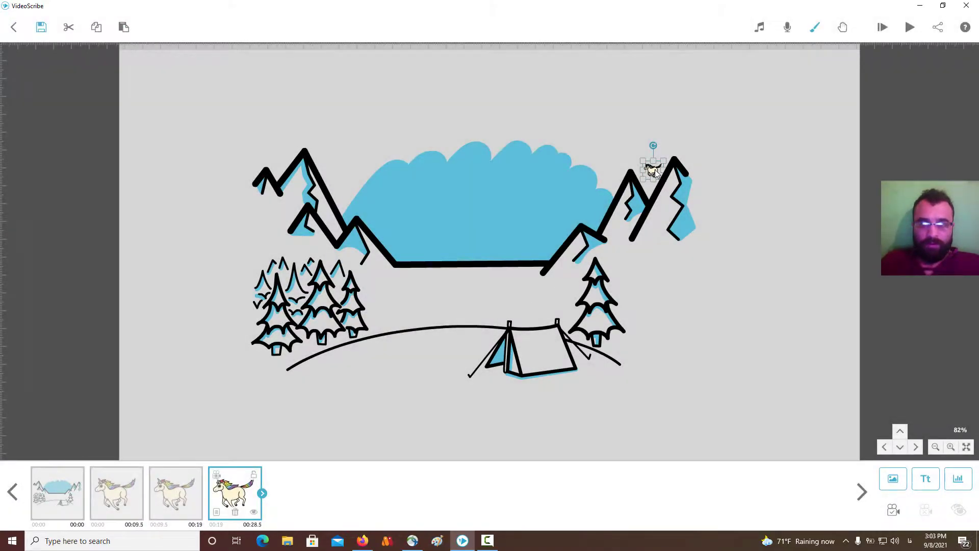
left_click_drag(655, 170, 555, 230)
left_click_drag(507, 275, 503, 255)
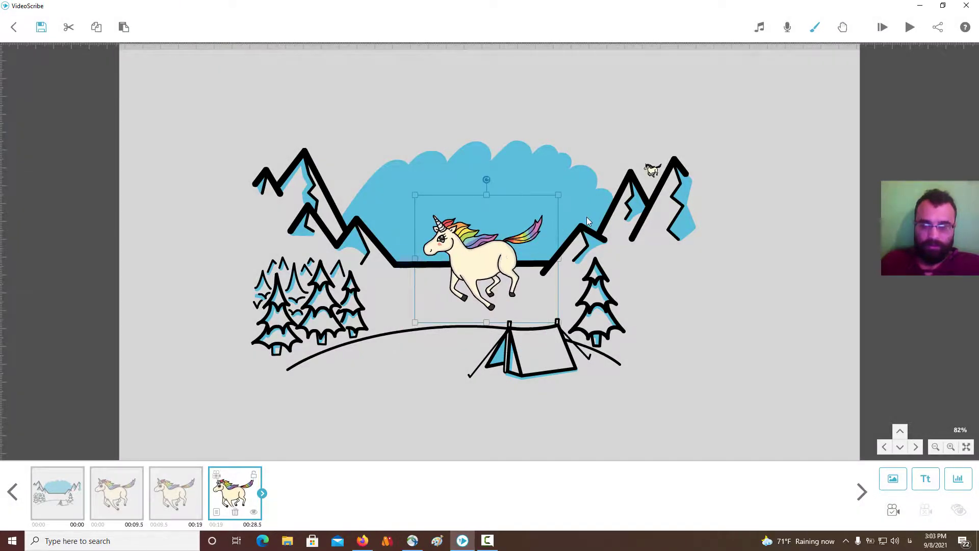
Move the other tiny unicorn copy beside the left mountain peak and make it slightly larger
left_click(648, 188)
left_click(653, 171)
left_click_drag(653, 170, 332, 171)
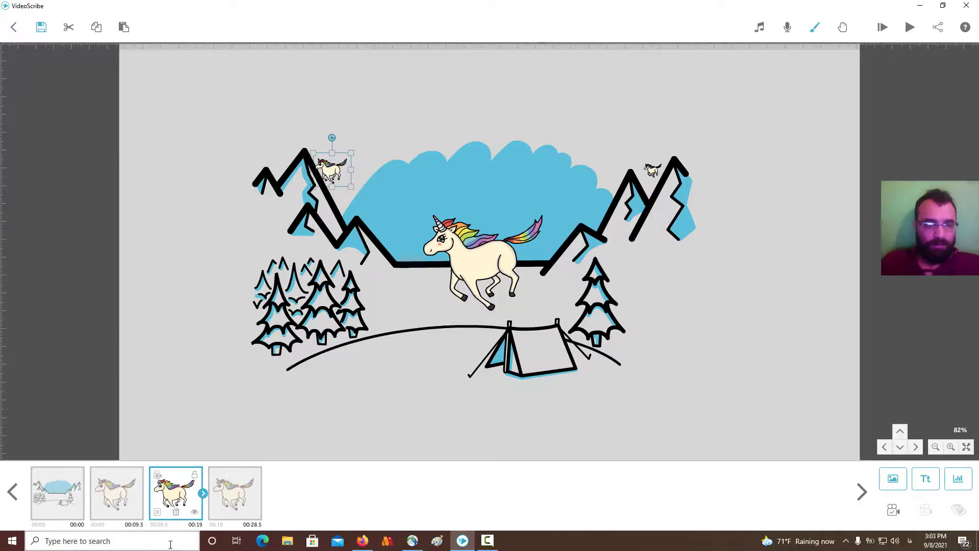
Set the first unicorn's timing to 2 s animate, 0 s pause and 0 s transition
left_click(136, 500)
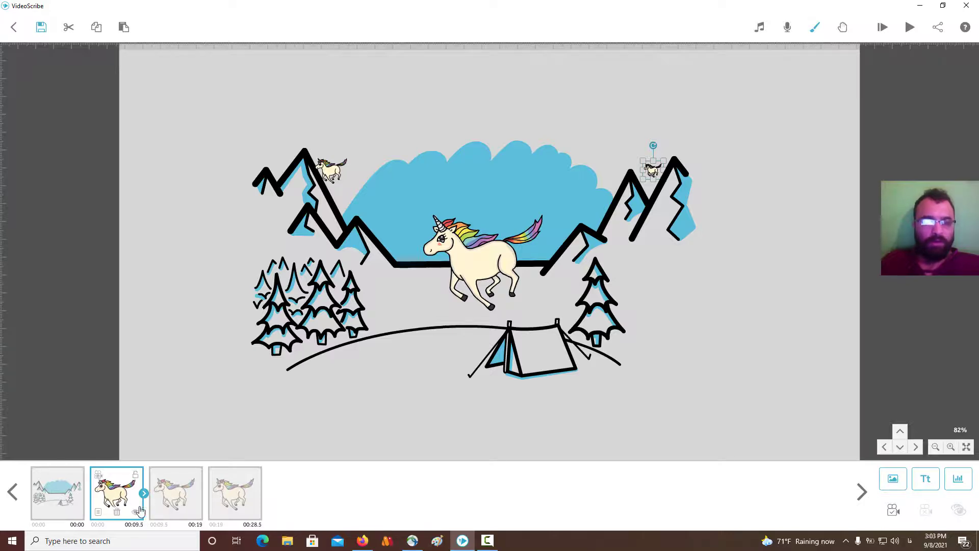
left_click(100, 513)
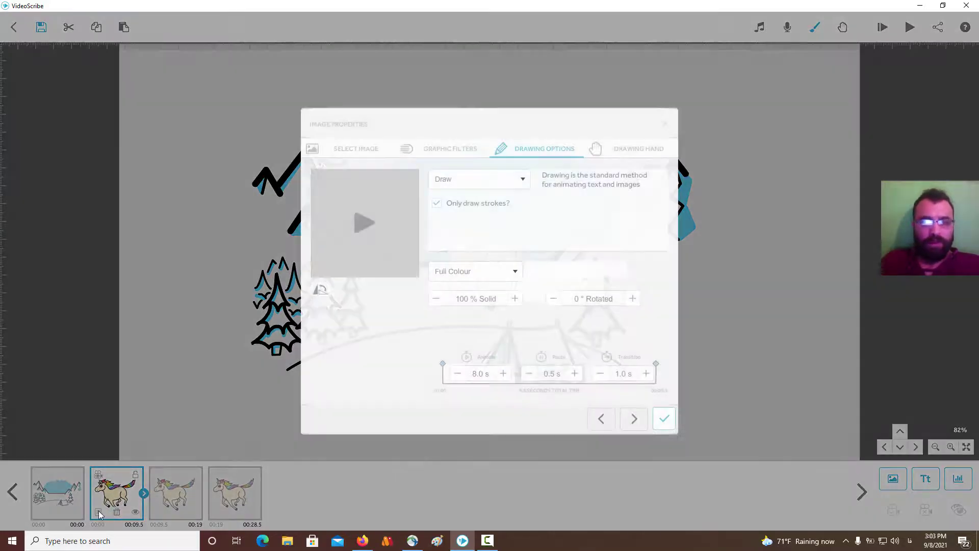
left_click(551, 378)
type("0")
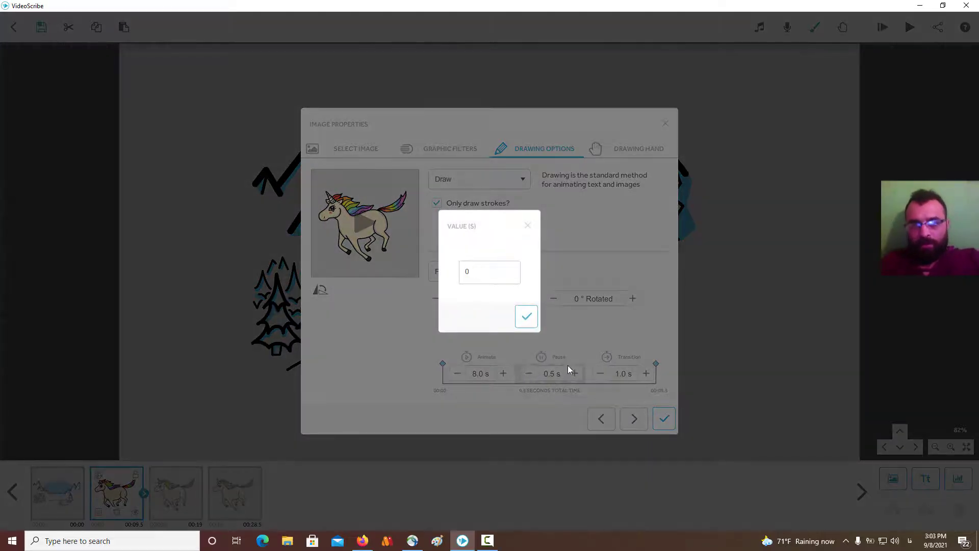
key("Return")
left_click(625, 377)
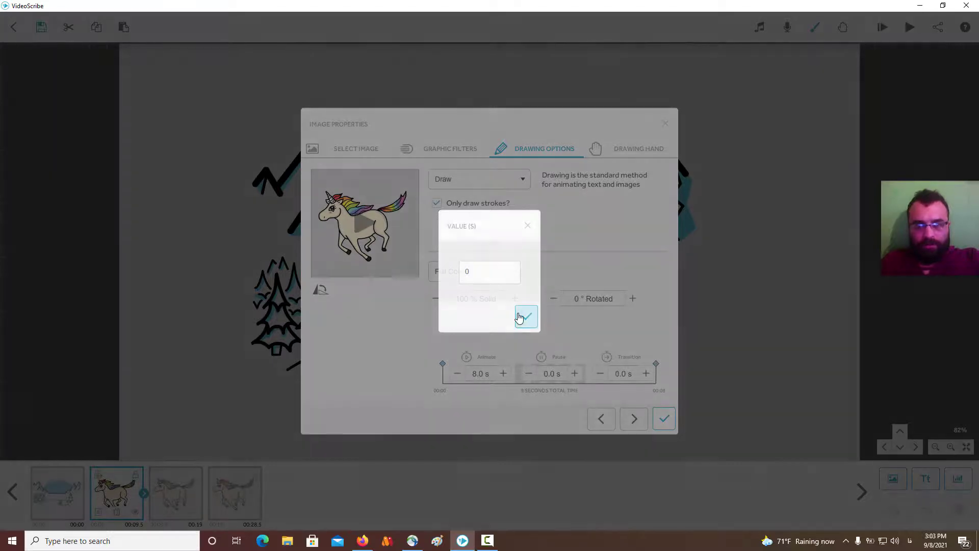
left_click(526, 316)
left_click(479, 375)
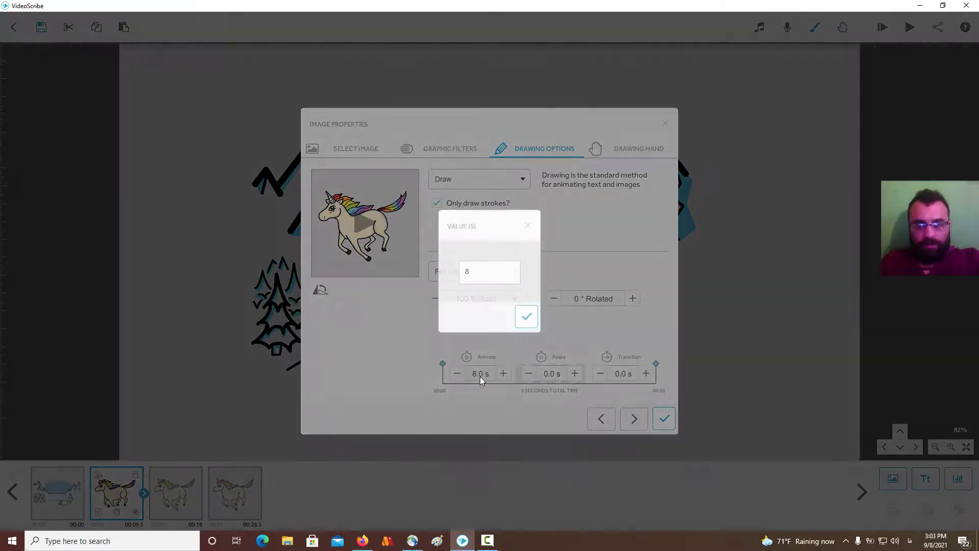
key("Return")
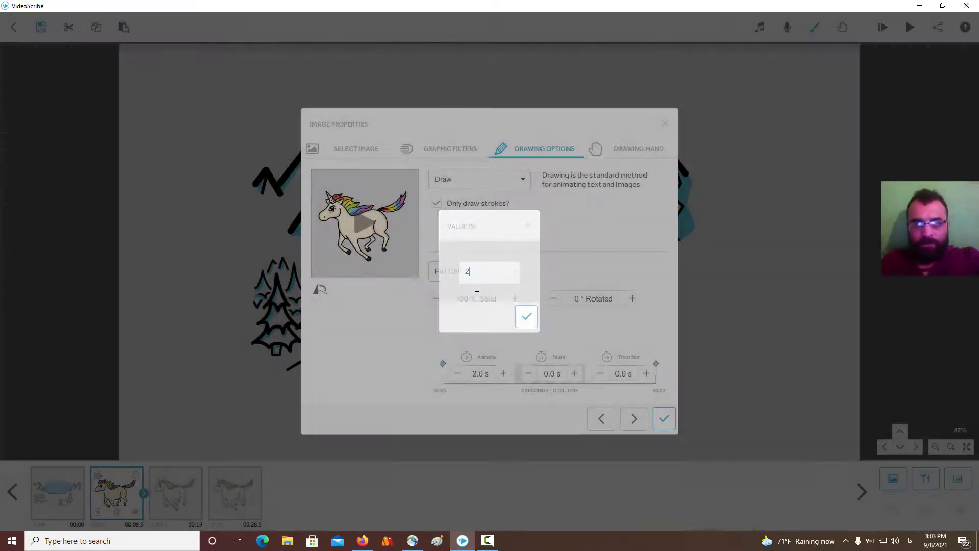
Change the left-peak unicorn copy's animation to Morph, with the first unicorn as the item to morph from
left_click(630, 419)
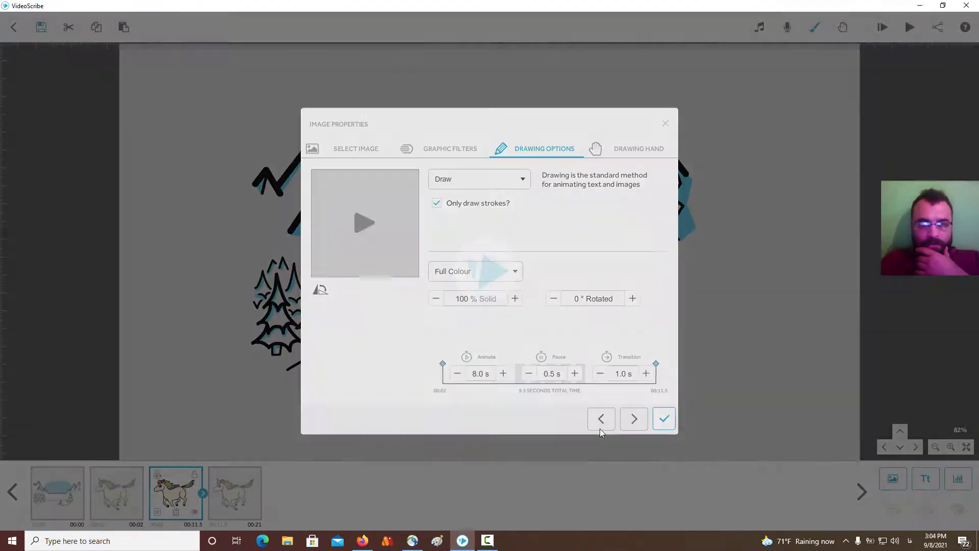
left_click(462, 182)
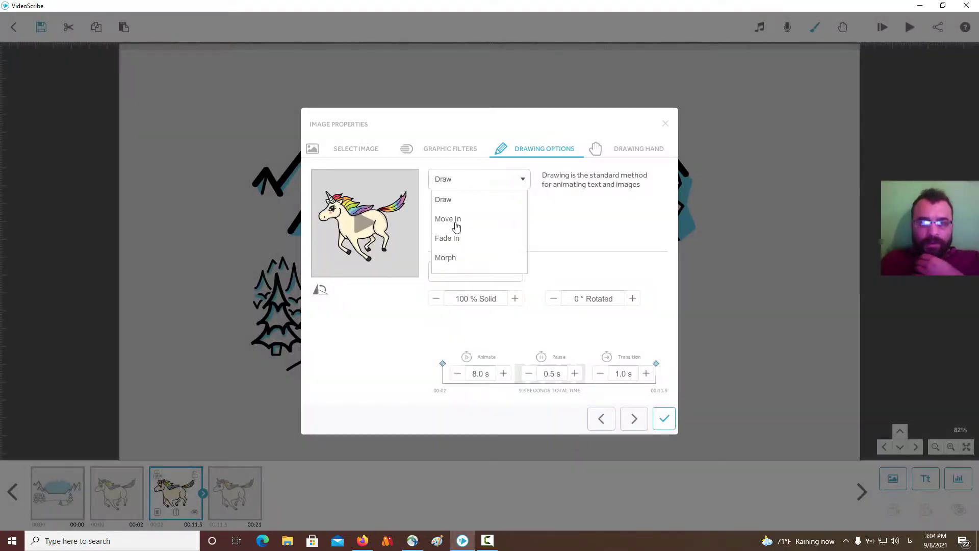
left_click(452, 259)
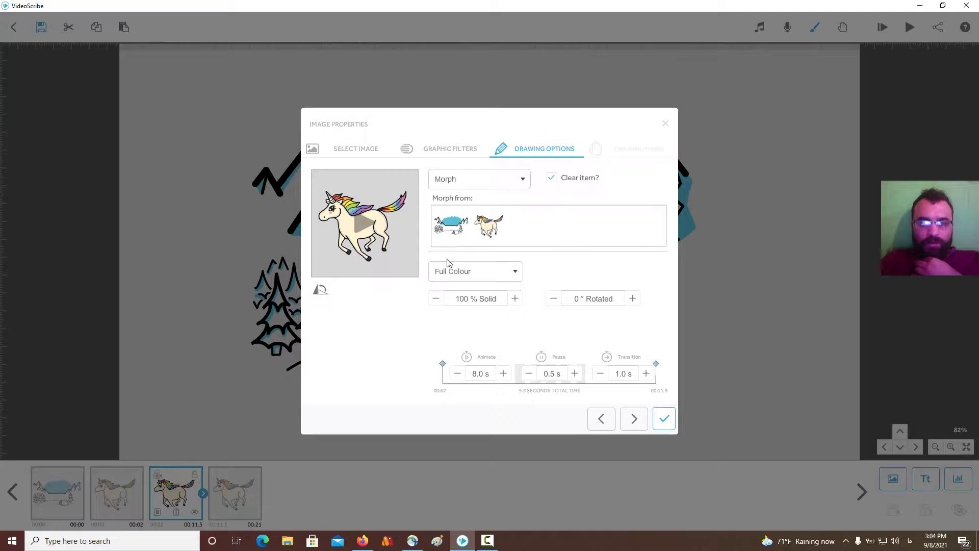
left_click(490, 224)
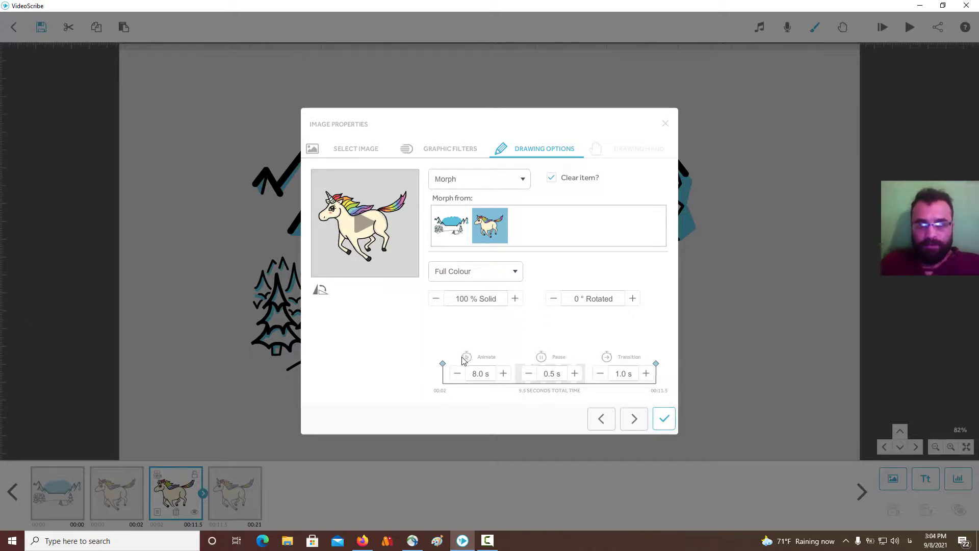
Set the left-peak unicorn's timing to 5.5 s animate, 0 s pause and 0.5 s transition, and apply the properties
left_click(457, 375)
left_click(456, 374)
left_click(456, 375)
left_click(456, 374)
left_click(457, 374)
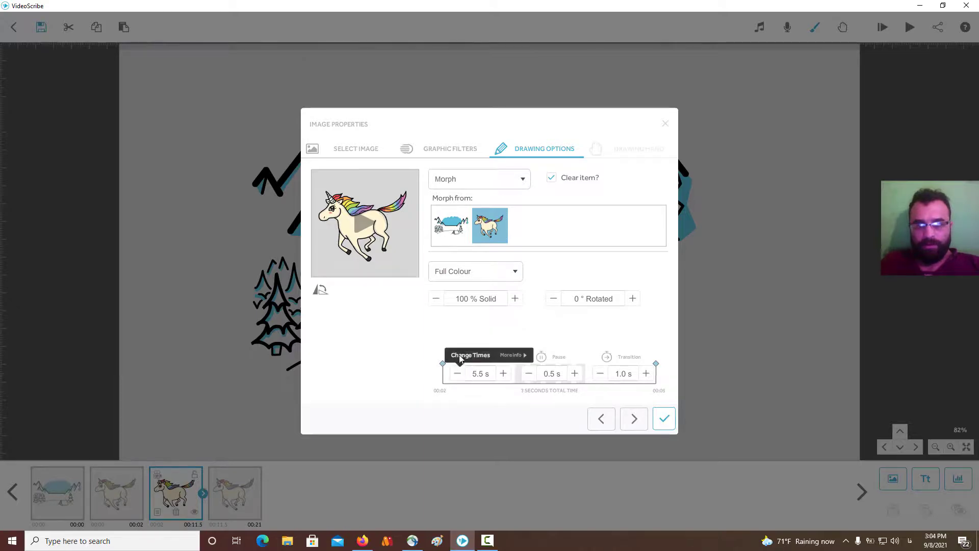
left_click(530, 377)
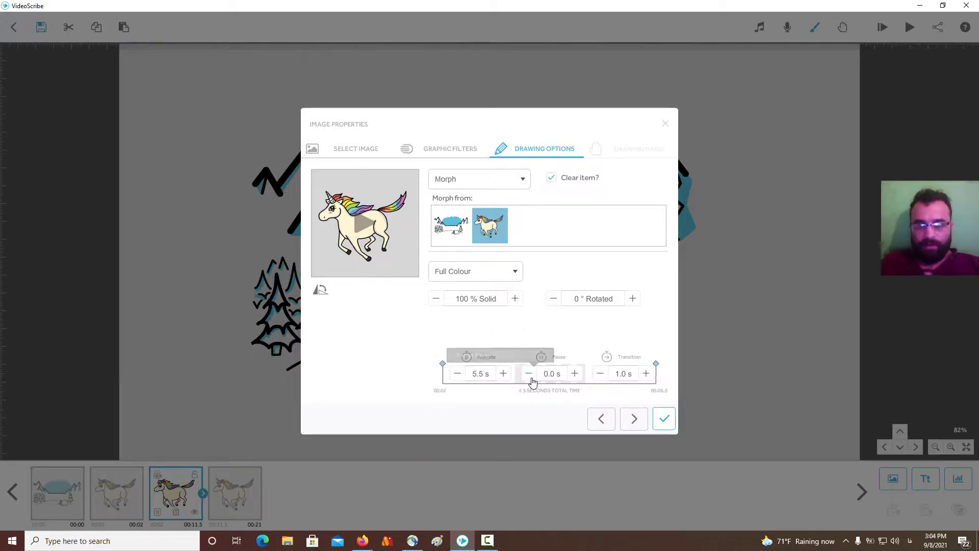
left_click(601, 380)
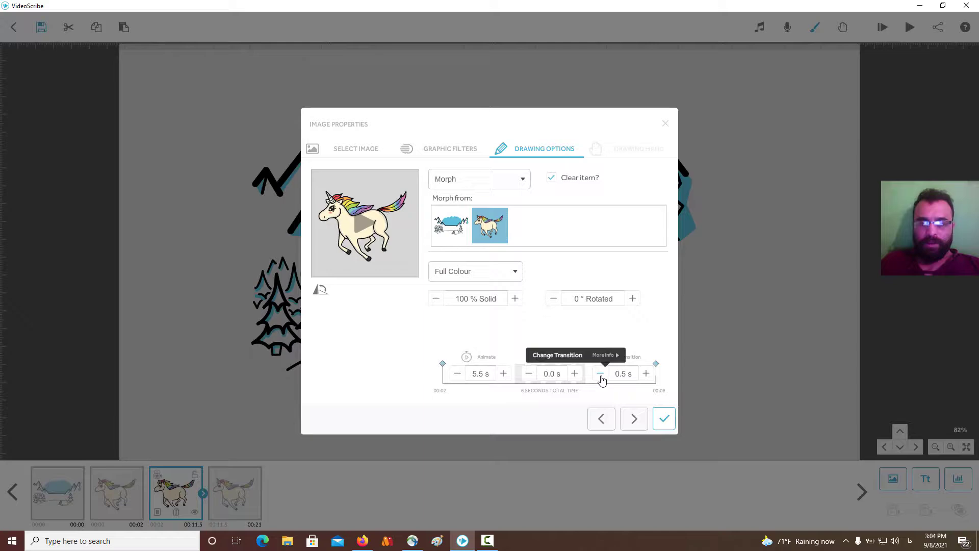
left_click(659, 426)
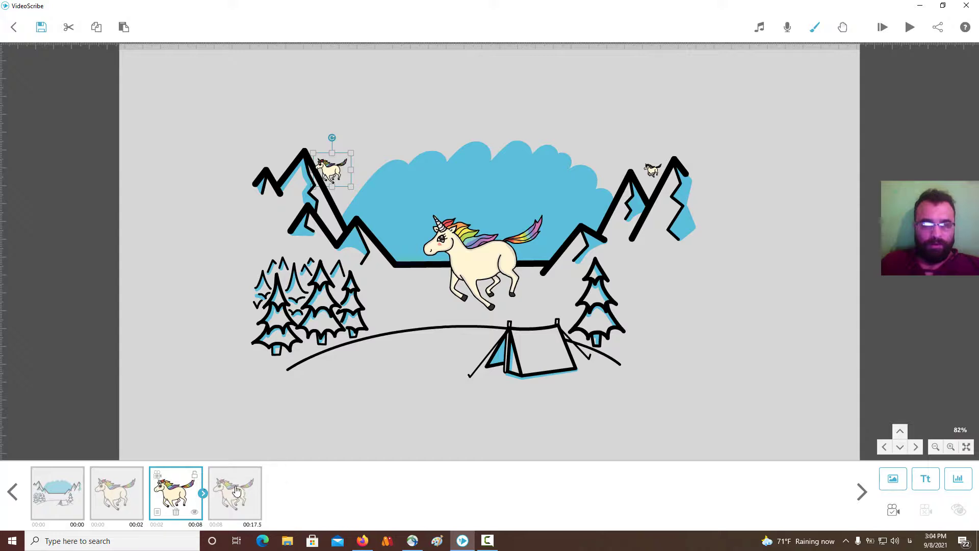
Delete the small unicorn copy beside the left mountain peak
left_click(236, 490)
left_click(192, 484)
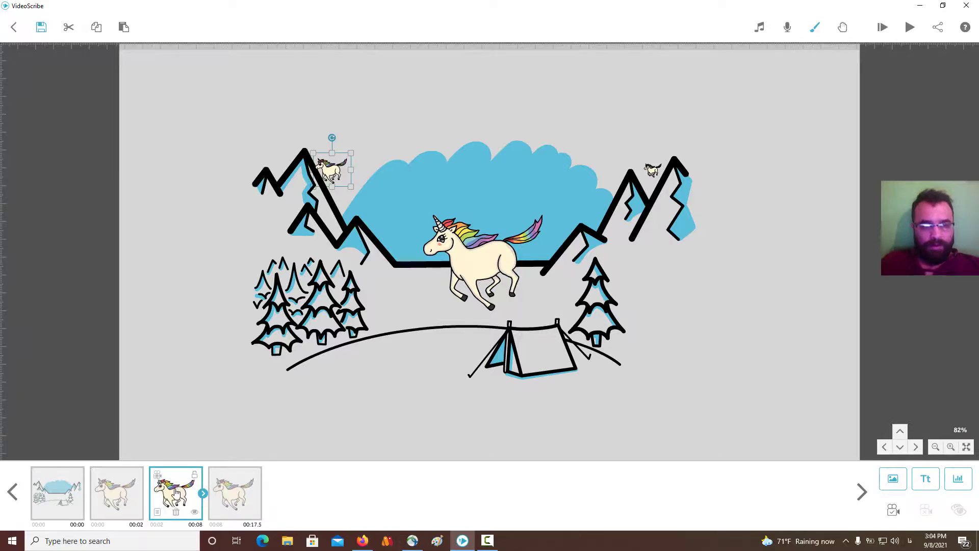
left_click(182, 513)
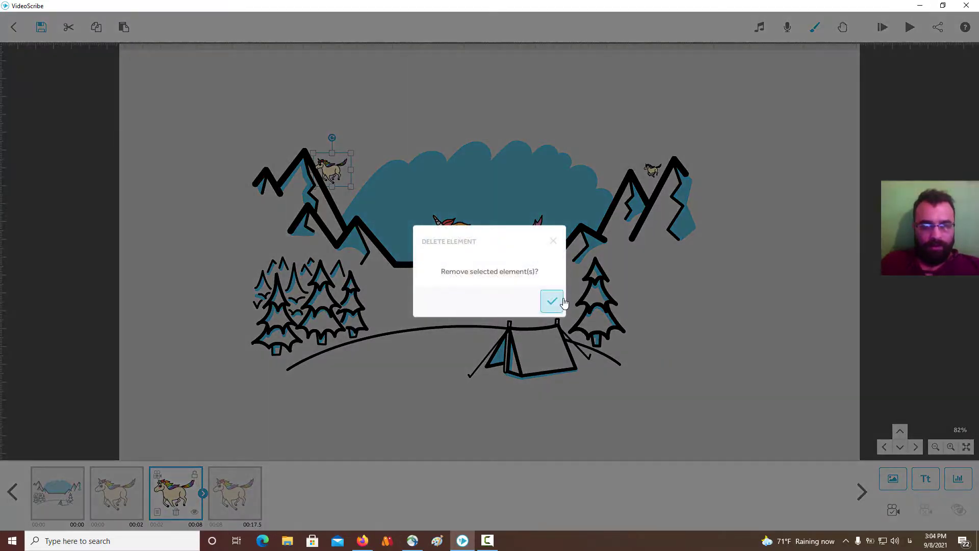
left_click(552, 301)
Change the large central unicorn's animation to Morph, with the first tiny unicorn as the item to morph from
left_click(169, 500)
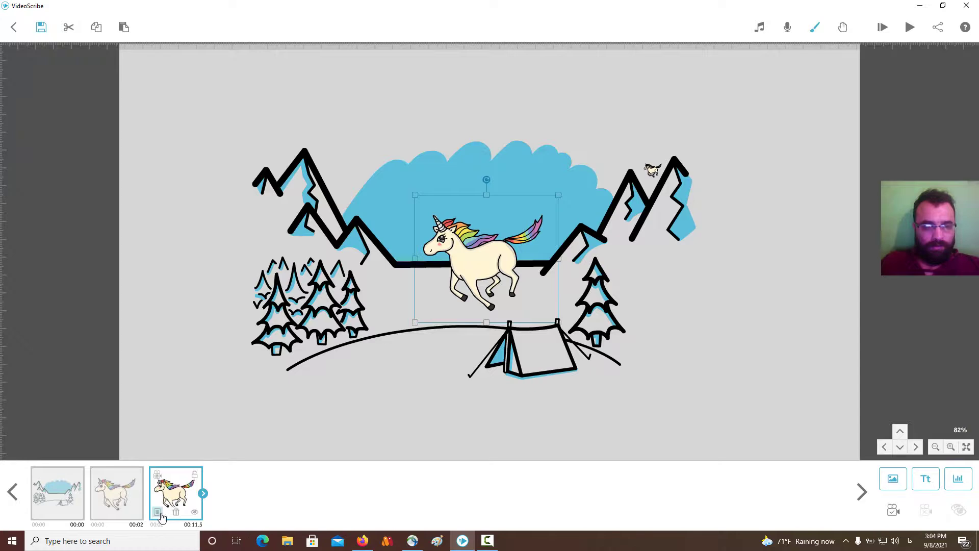
left_click(160, 514)
left_click(495, 190)
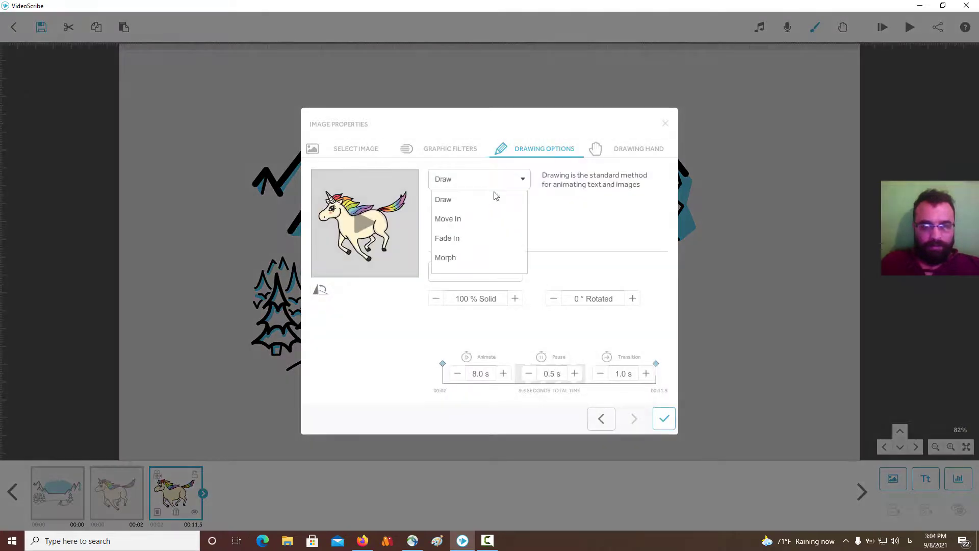
left_click(469, 256)
left_click(494, 223)
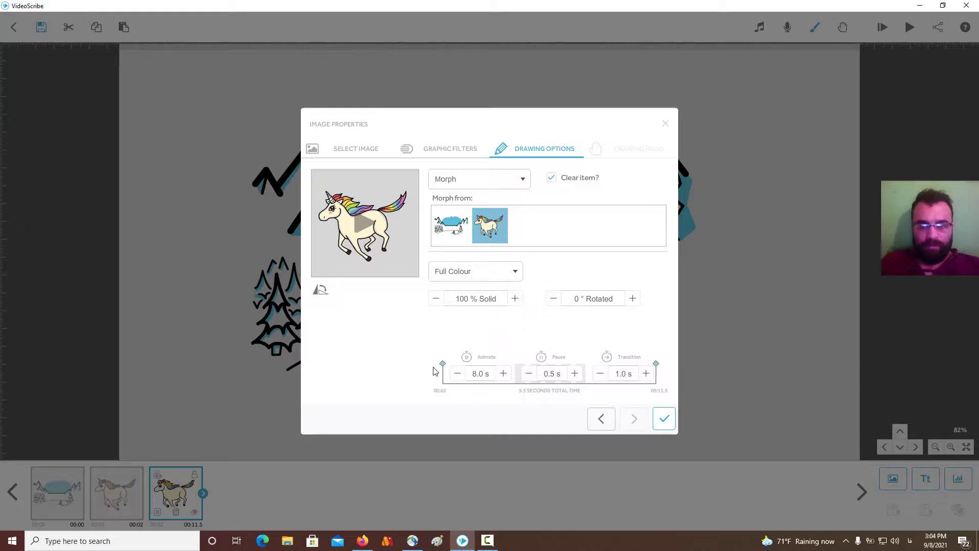
Set the large unicorn's timing to 5.5 s animate, 0 s pause and 0 s transition, and apply the properties
left_click(458, 373)
left_click(458, 373)
left_click(458, 373)
left_click(457, 373)
left_click(458, 373)
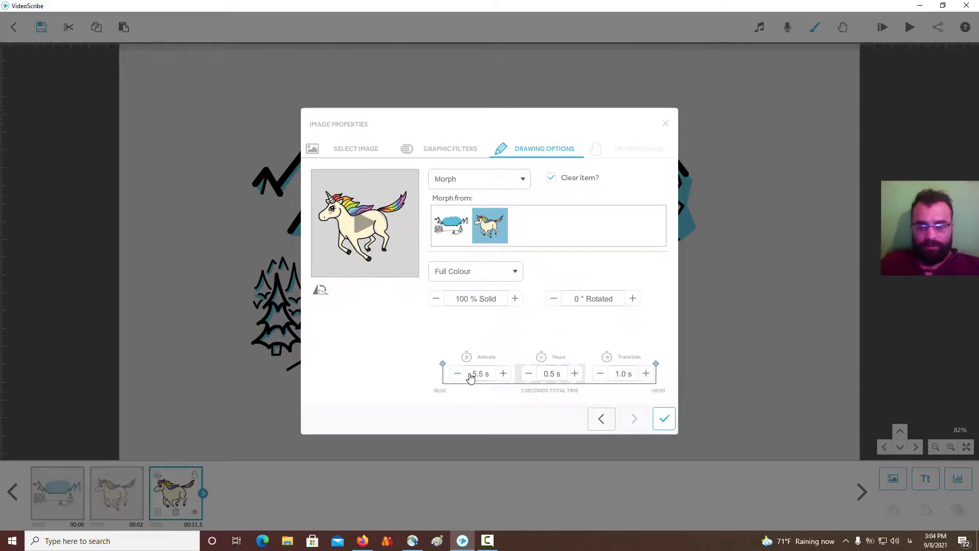
left_click(529, 374)
left_click(604, 375)
left_click(604, 375)
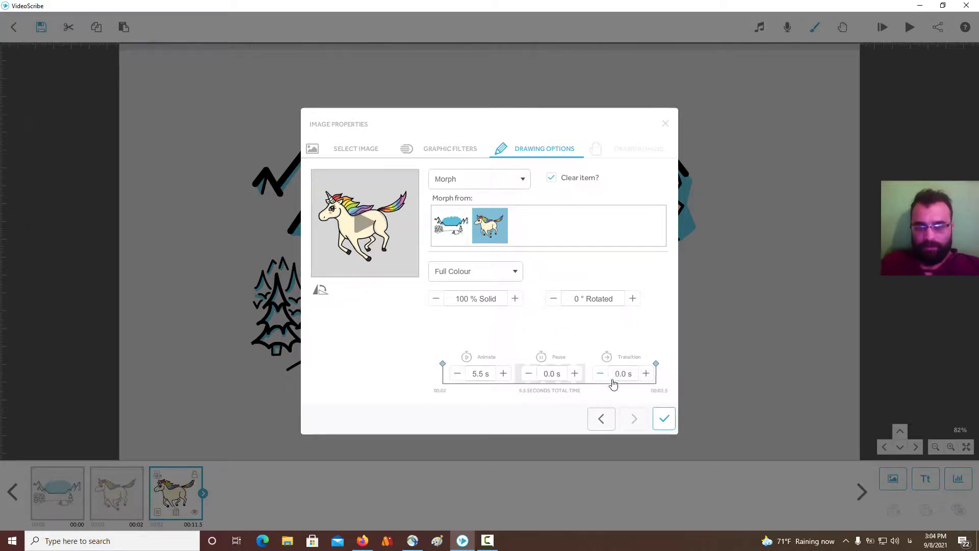
left_click(664, 418)
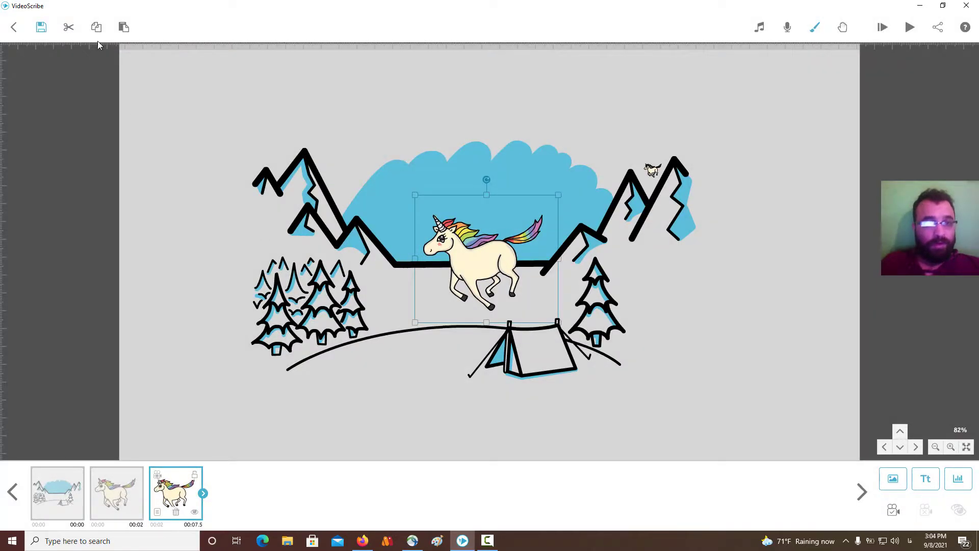
Duplicate the large unicorn and place the copy, shrunk to a small figure, beside the left mountain peak
left_click(124, 27)
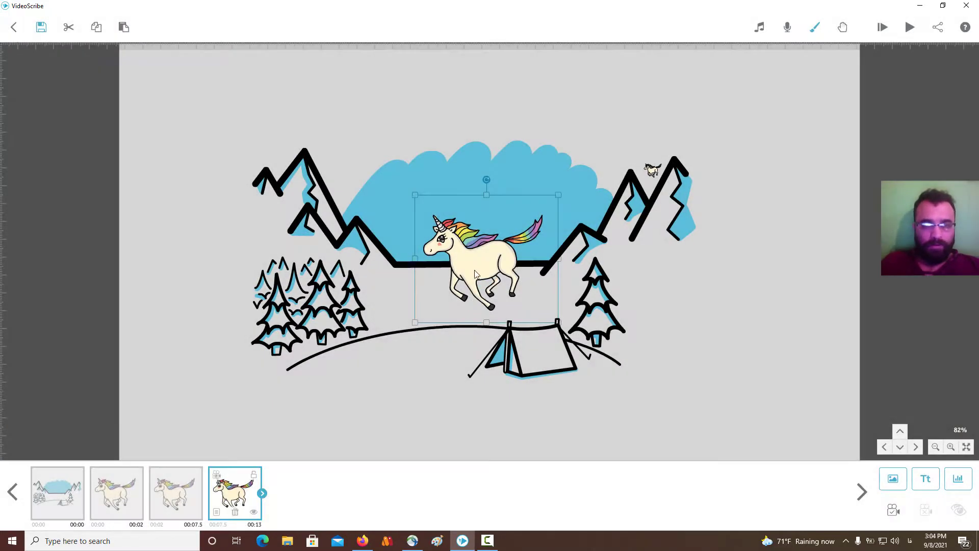
left_click_drag(474, 274, 309, 186)
left_click_drag(258, 120, 341, 172)
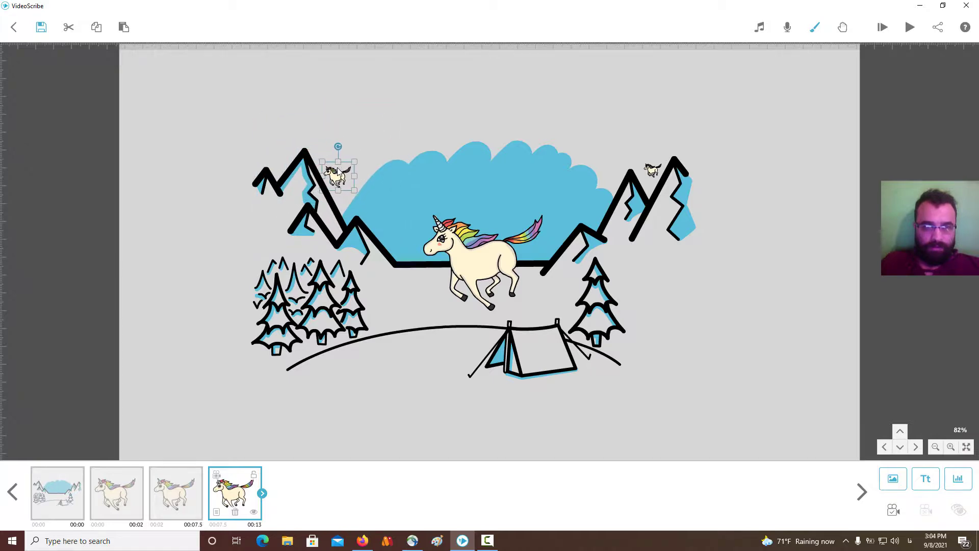
Set the small unicorn beside the left mountain peak to morph from the large central unicorn, and preview the scribe from the start
left_click(216, 511)
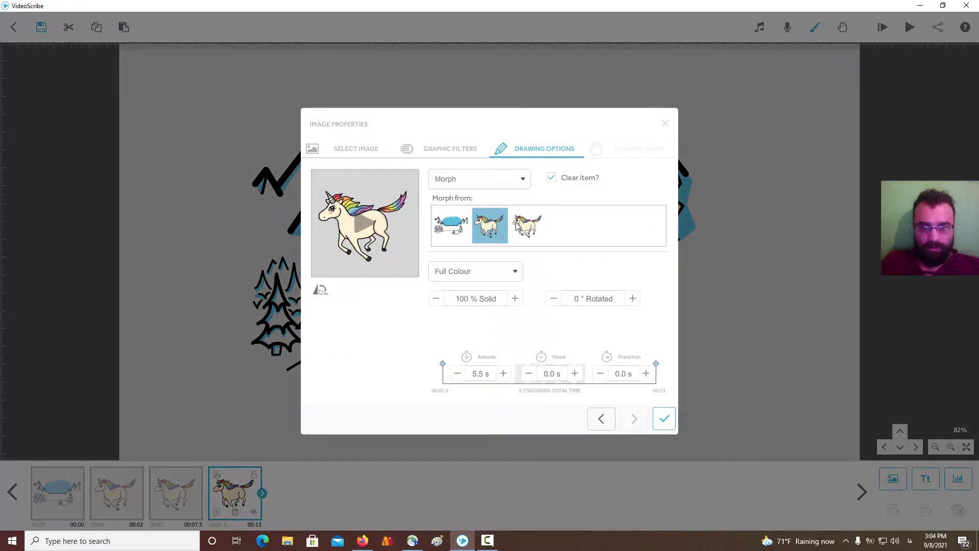
left_click(517, 225)
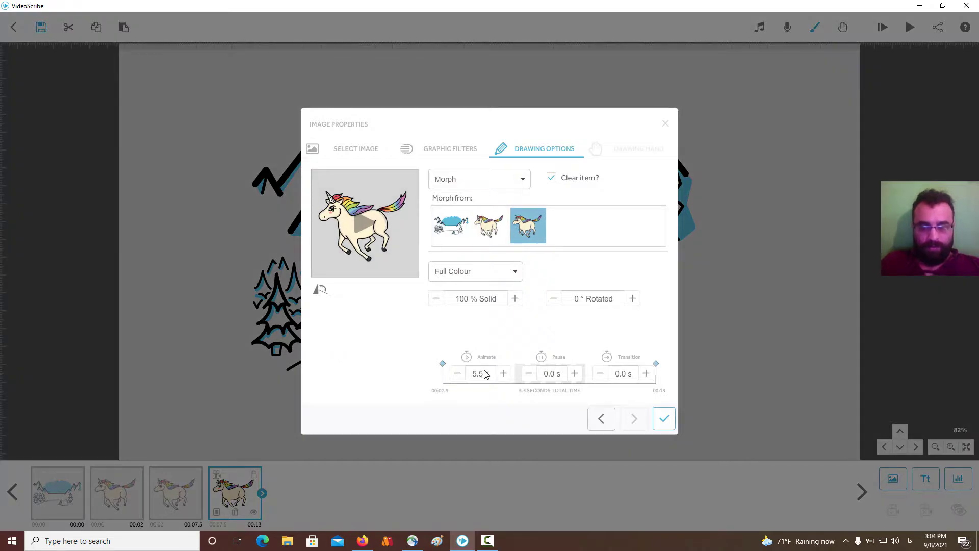
left_click(664, 418)
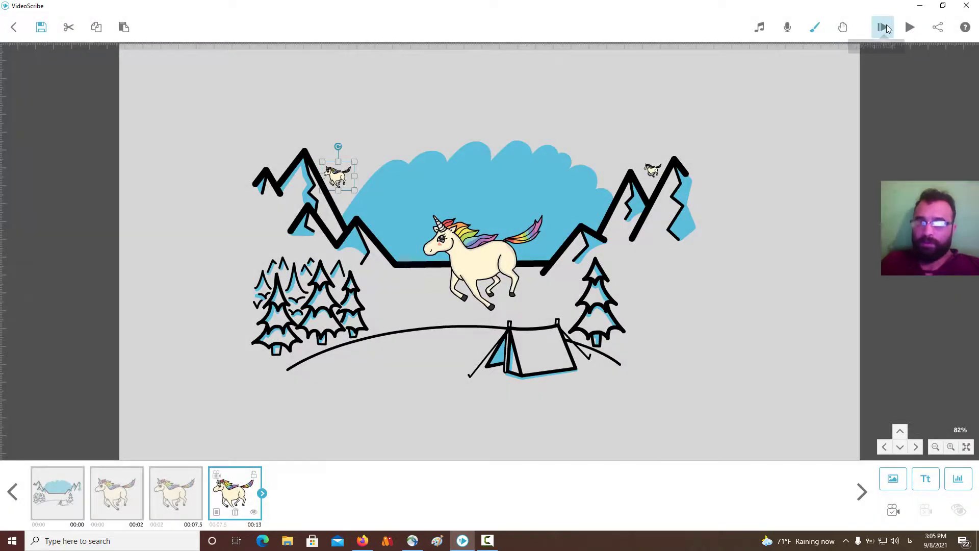
left_click(883, 27)
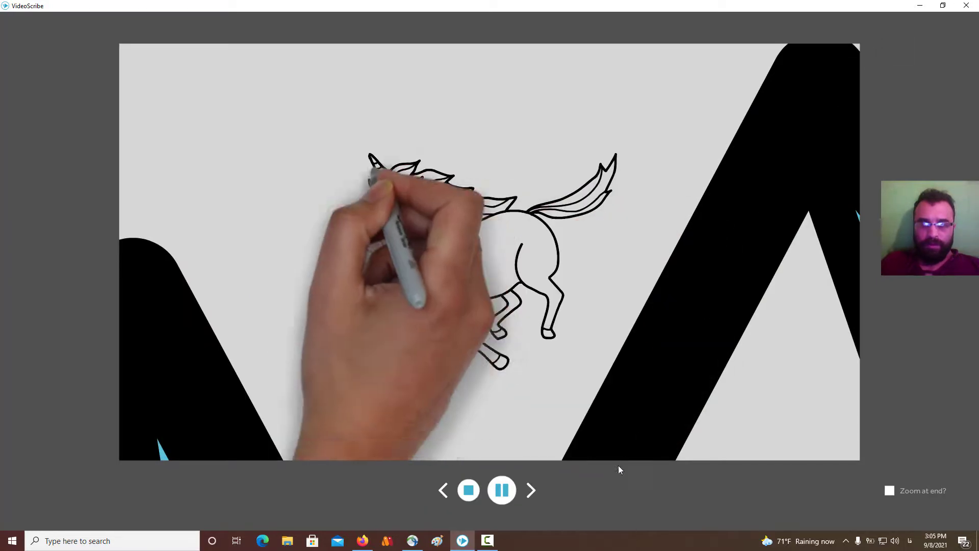
left_click(467, 492)
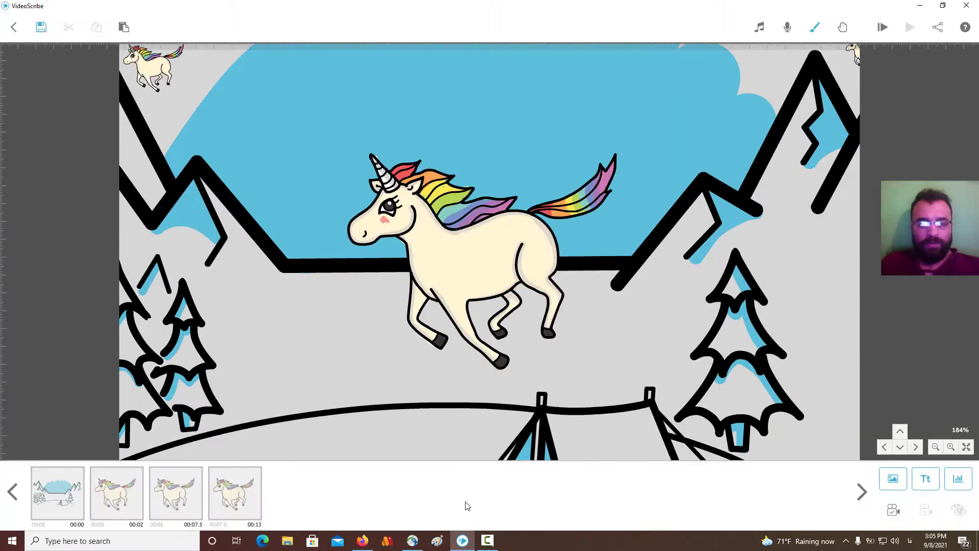
left_click(56, 492)
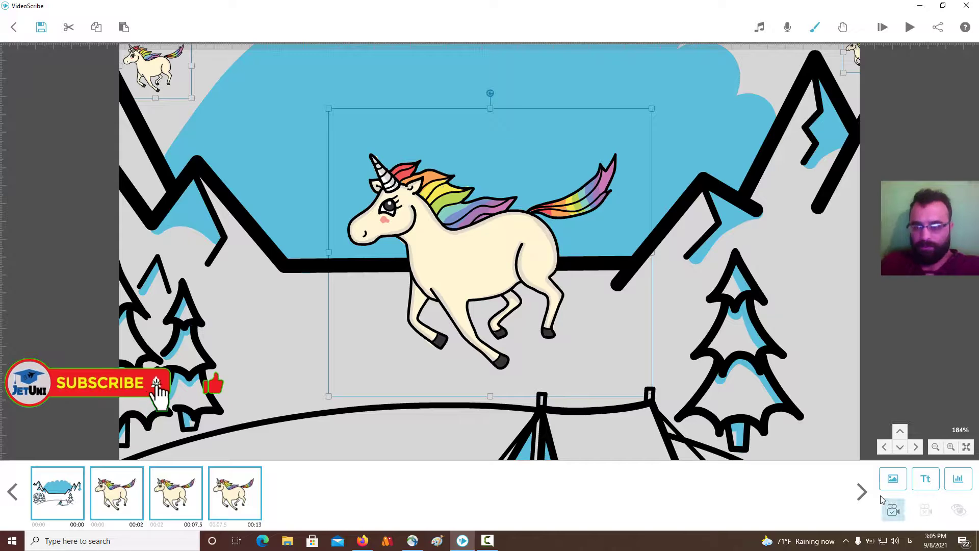
left_click(892, 479)
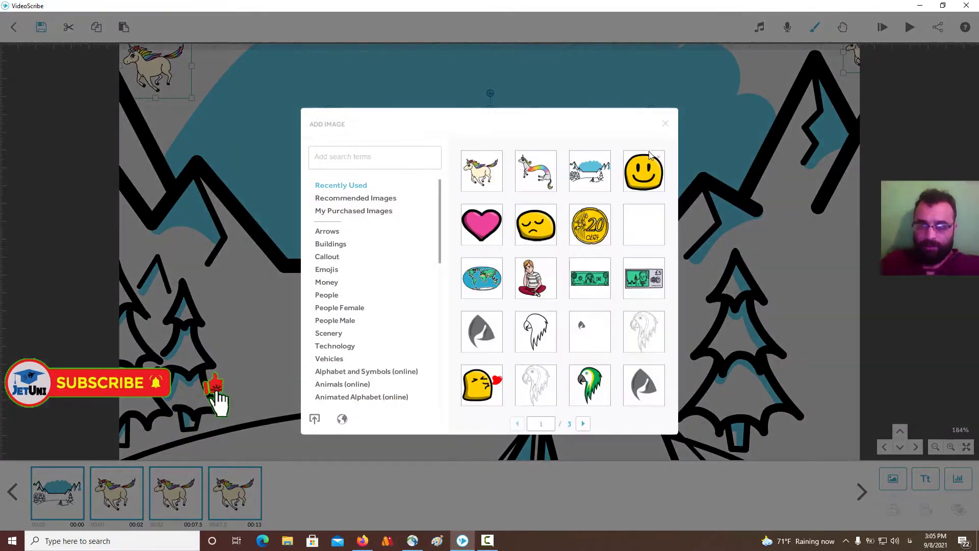
left_click(744, 323)
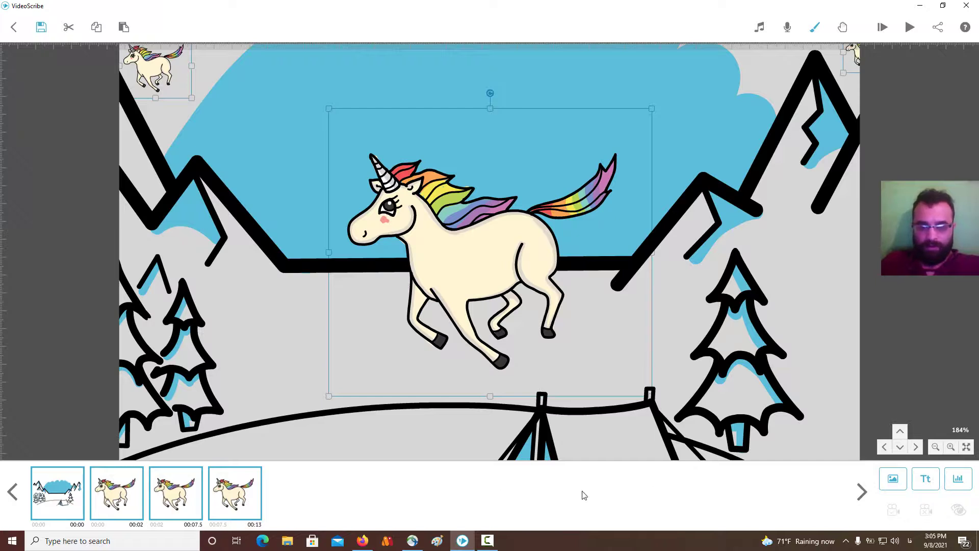
Select the backdrop and all three unicorns and set their camera to a view framing the whole camping scene
left_click(237, 504)
left_click(73, 486)
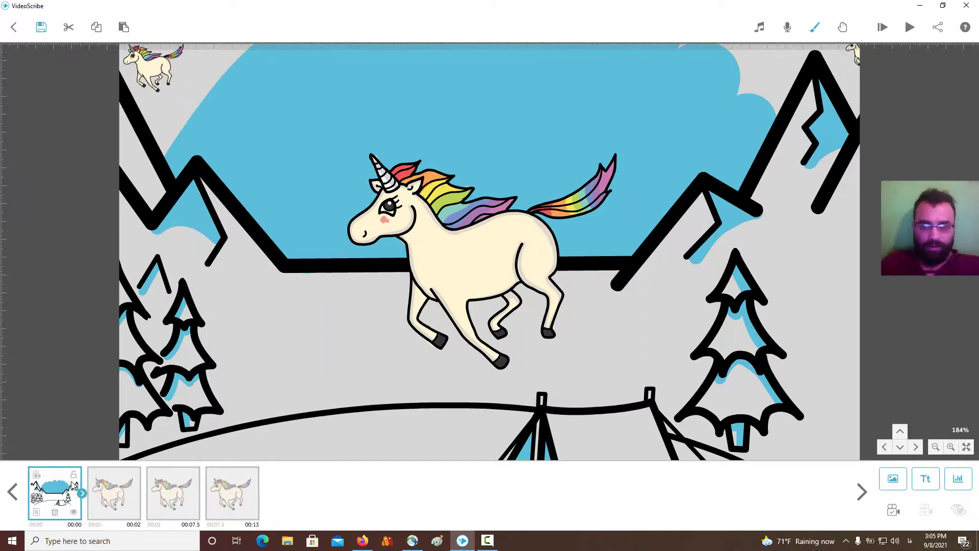
left_click(236, 504, "shift")
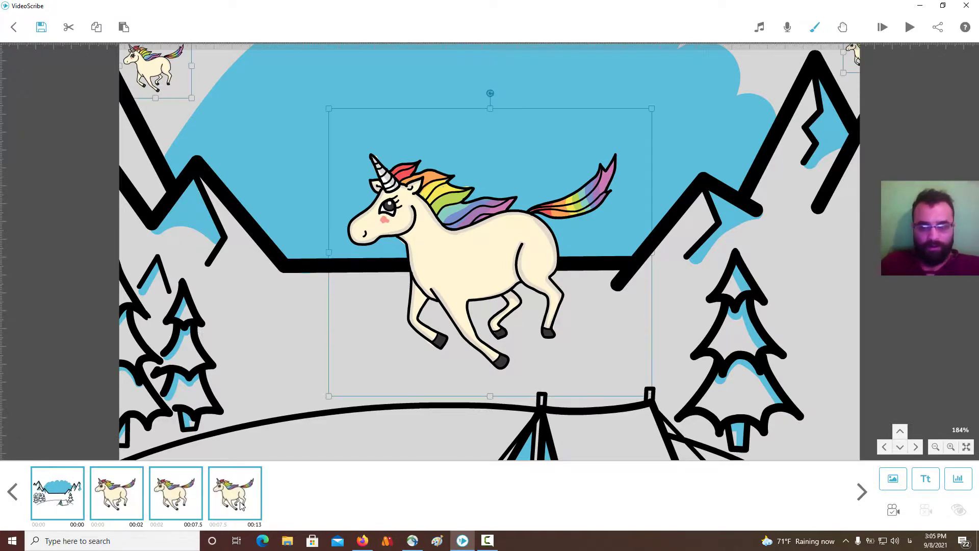
left_click(893, 510)
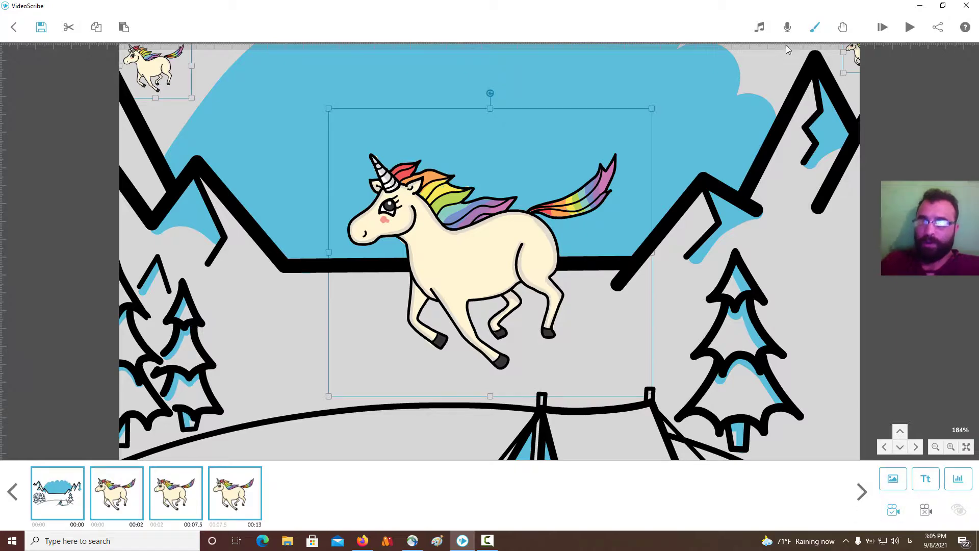
left_click(882, 28)
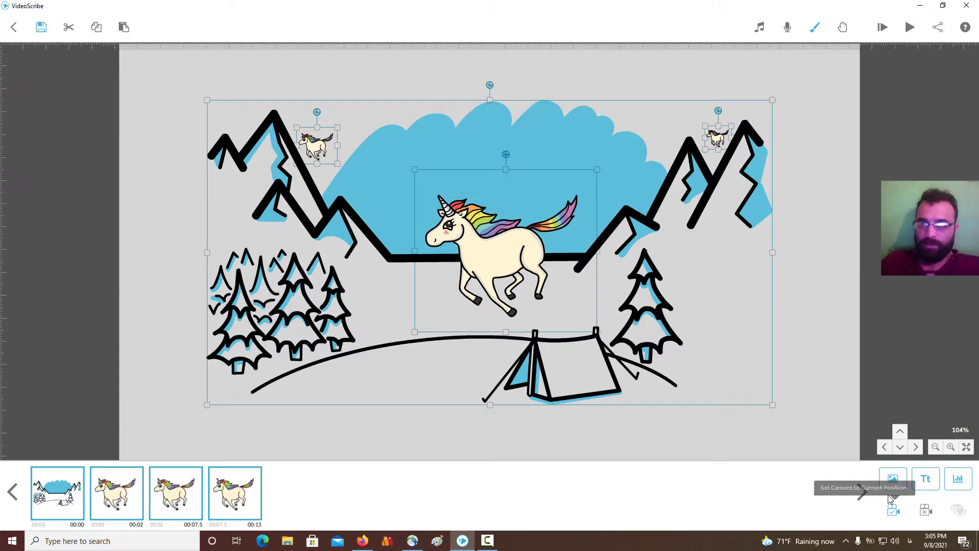
Preview the scribe from the start, check the large unicorn's morph settings, and replay the animation
left_click(882, 27)
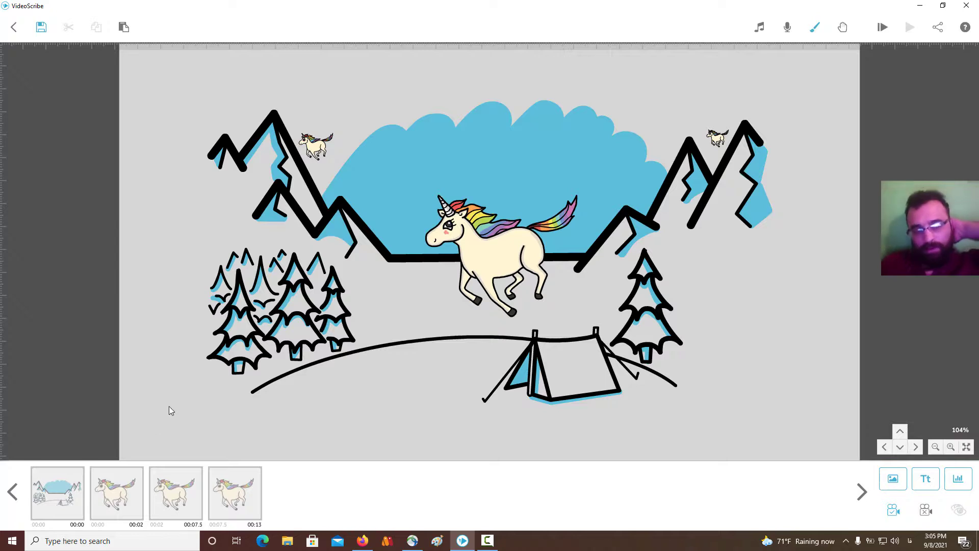
left_click(717, 142)
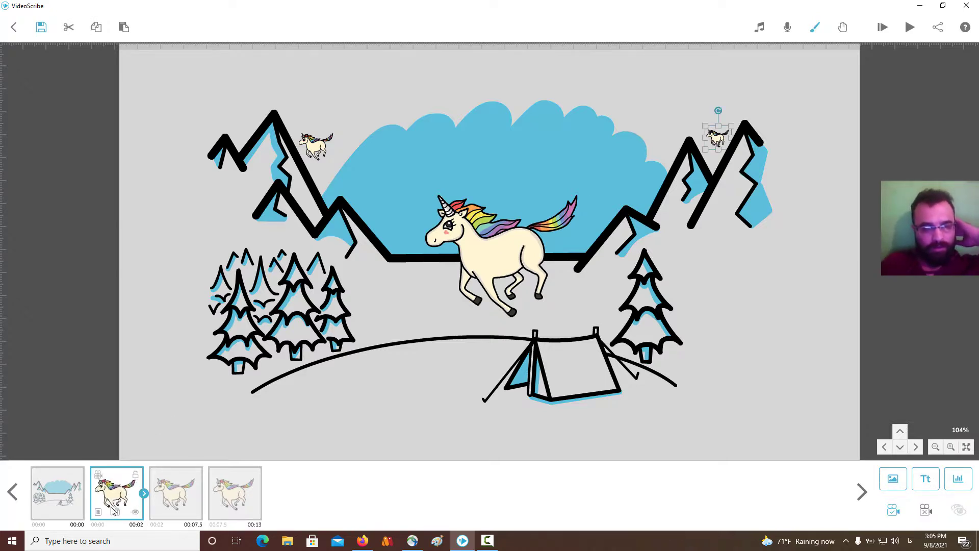
left_click(184, 490)
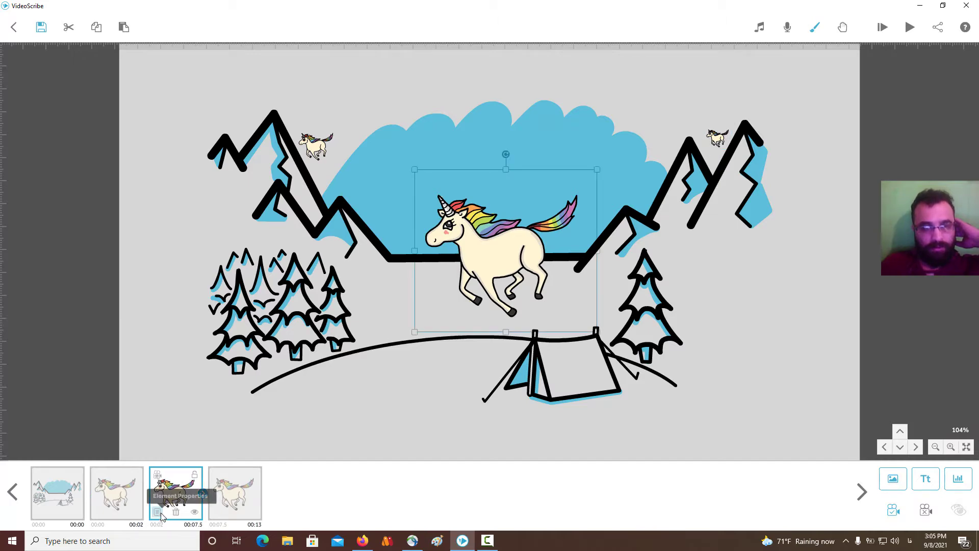
left_click(158, 512)
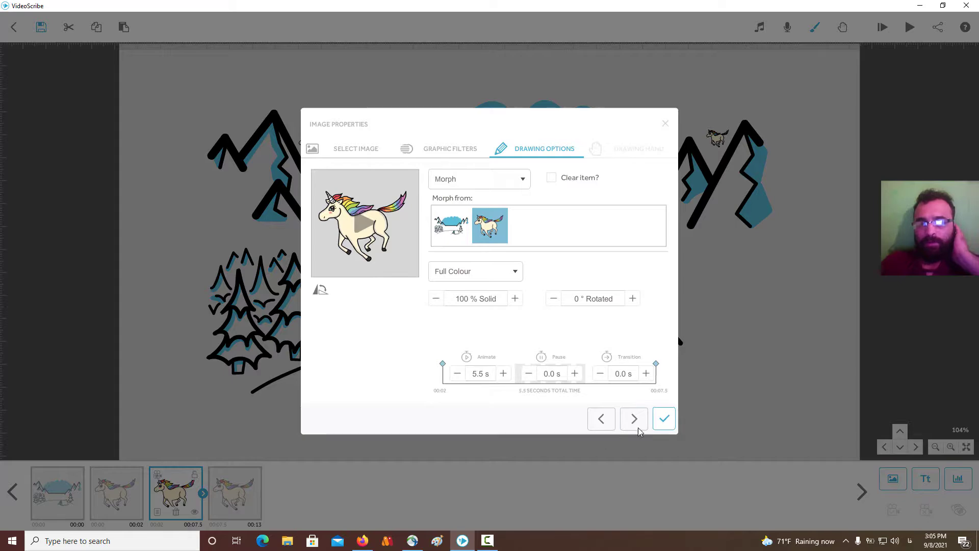
left_click(663, 418)
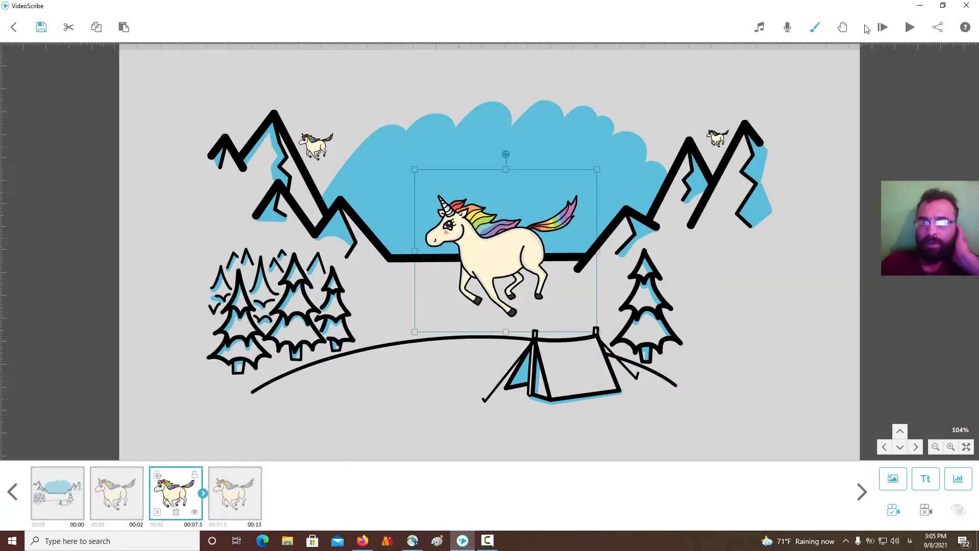
left_click(881, 28)
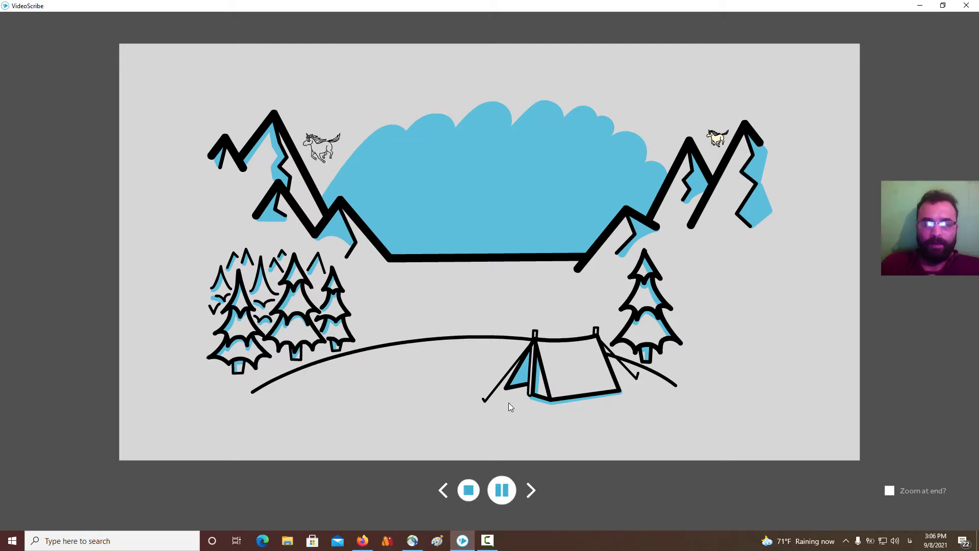
left_click(469, 499)
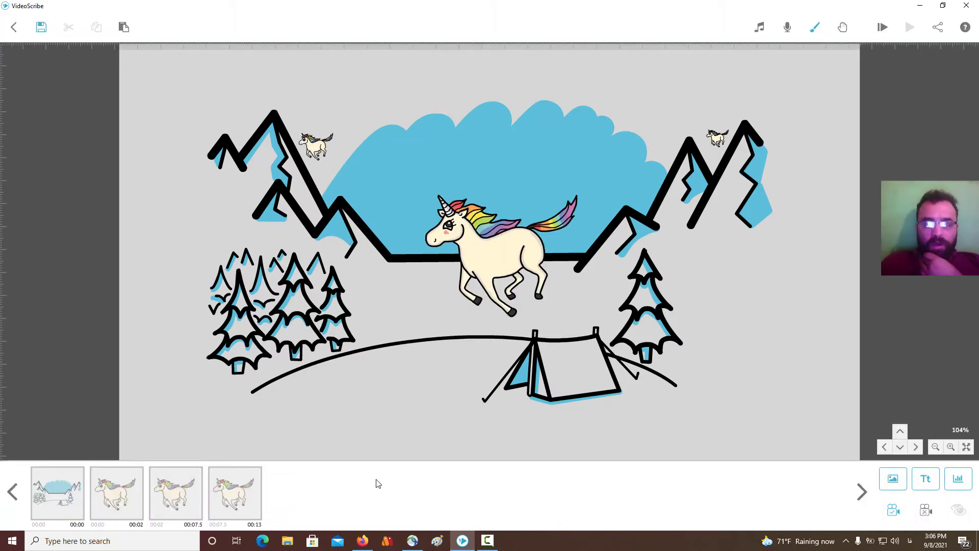
right_click(743, 305)
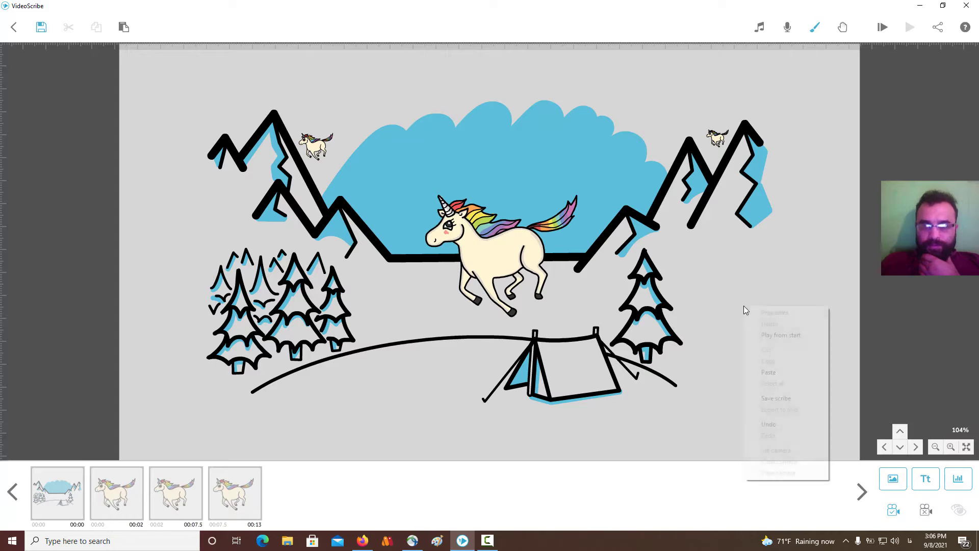
left_click_drag(721, 301, 476, 309)
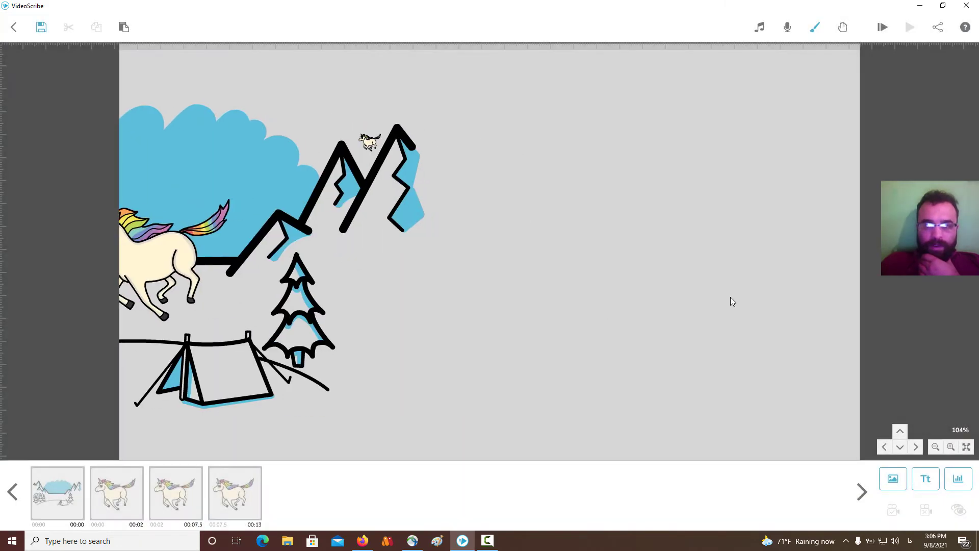
left_click_drag(730, 297, 428, 302)
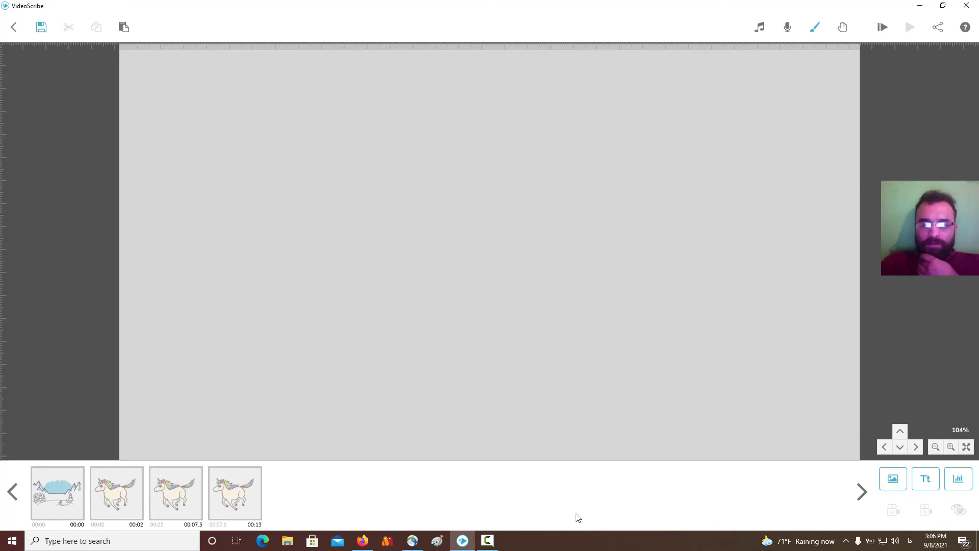
left_click(495, 546)
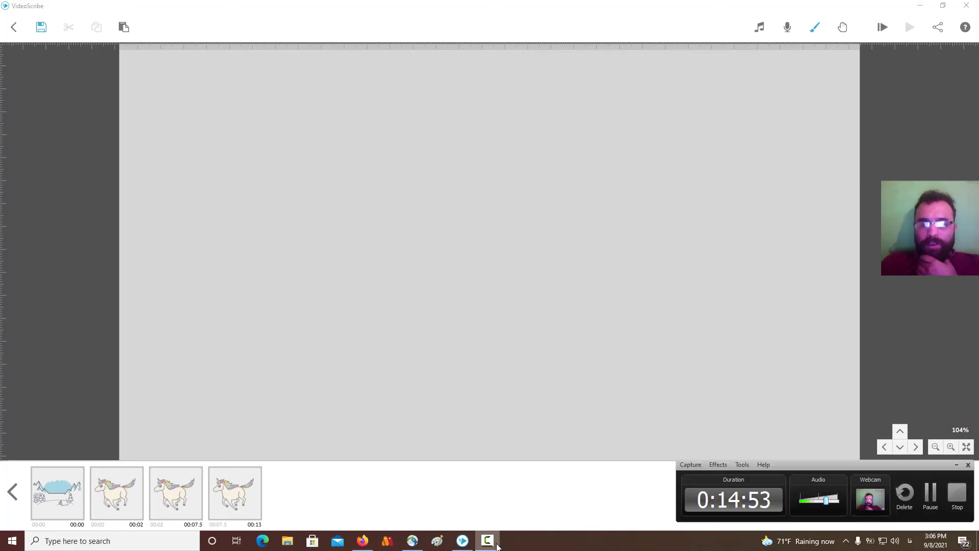
left_click(957, 506)
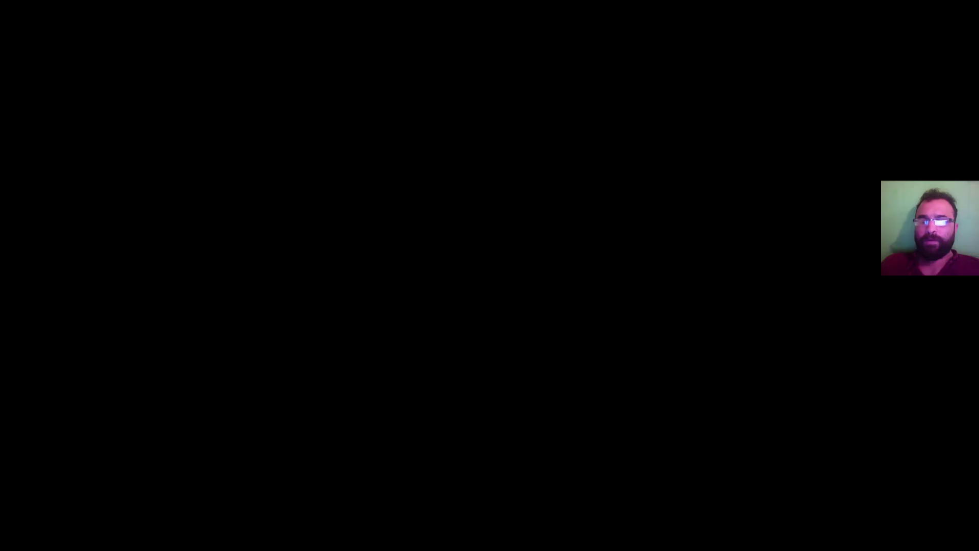